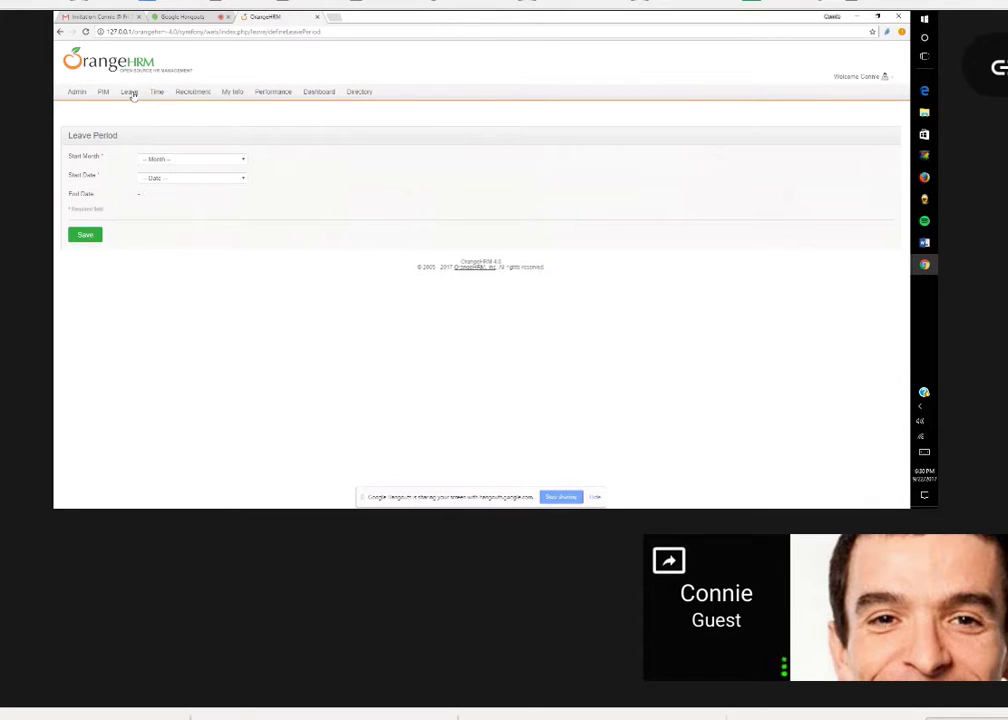
Open the Recruitment Candidates list showing the two HR Generalist candidates.
mouse_move(158, 93)
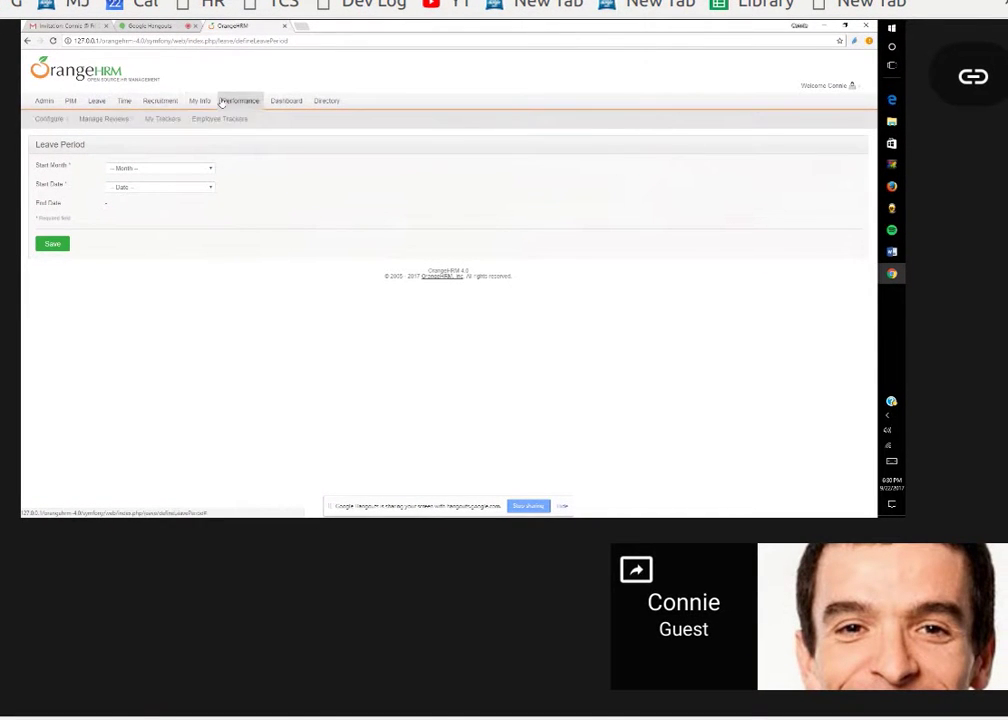
click(167, 104)
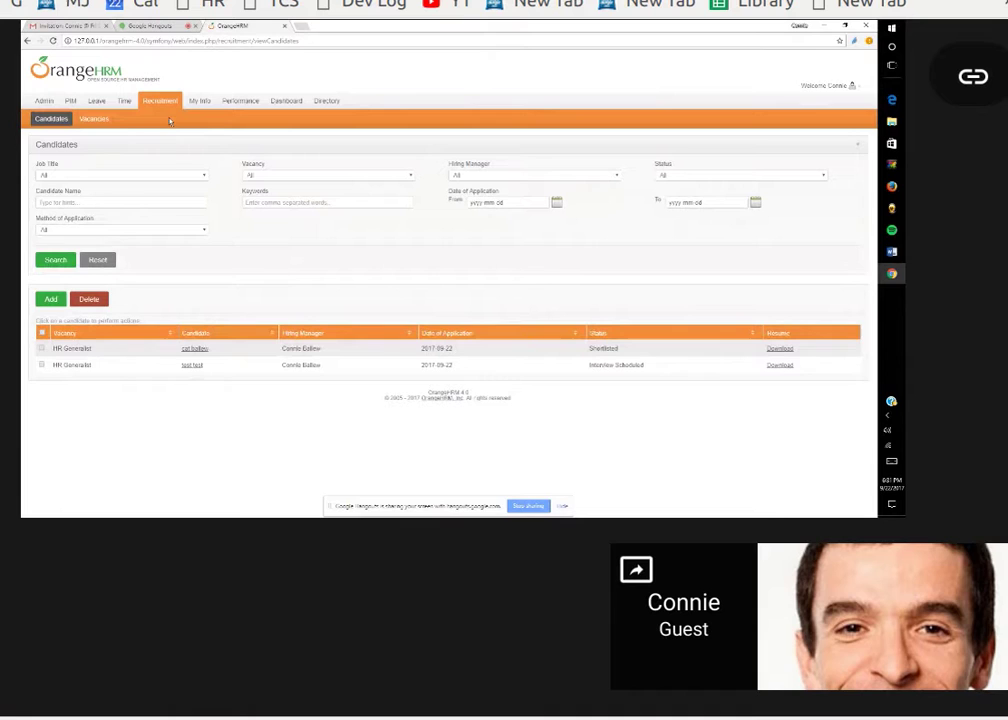
Switch to the Vacancies list and open the Job Title filter dropdown.
click(93, 120)
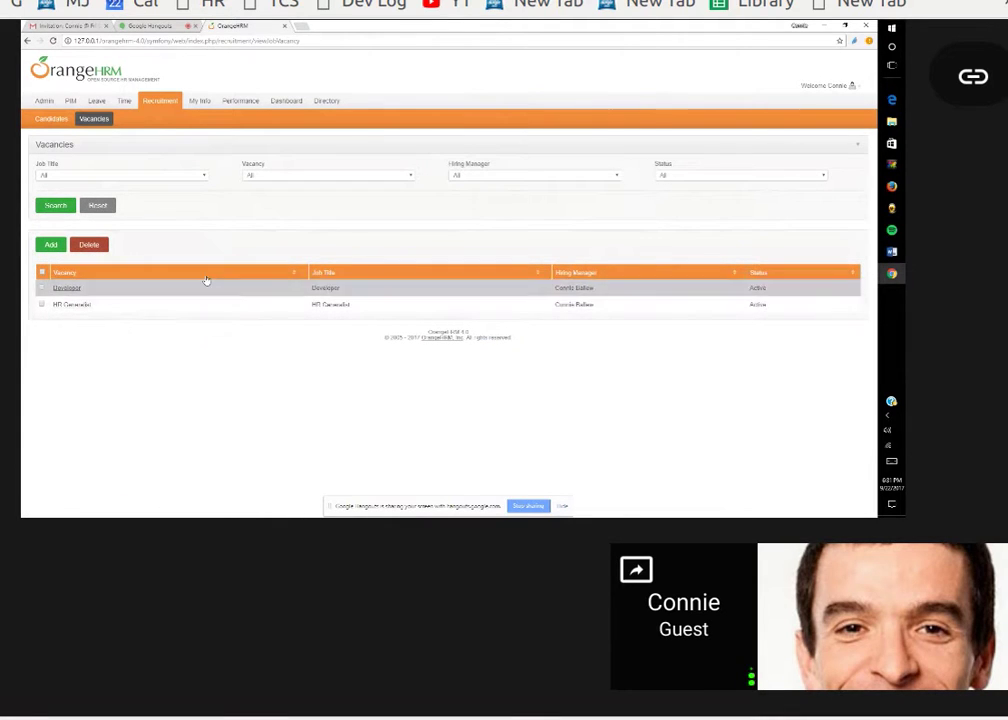
click(205, 178)
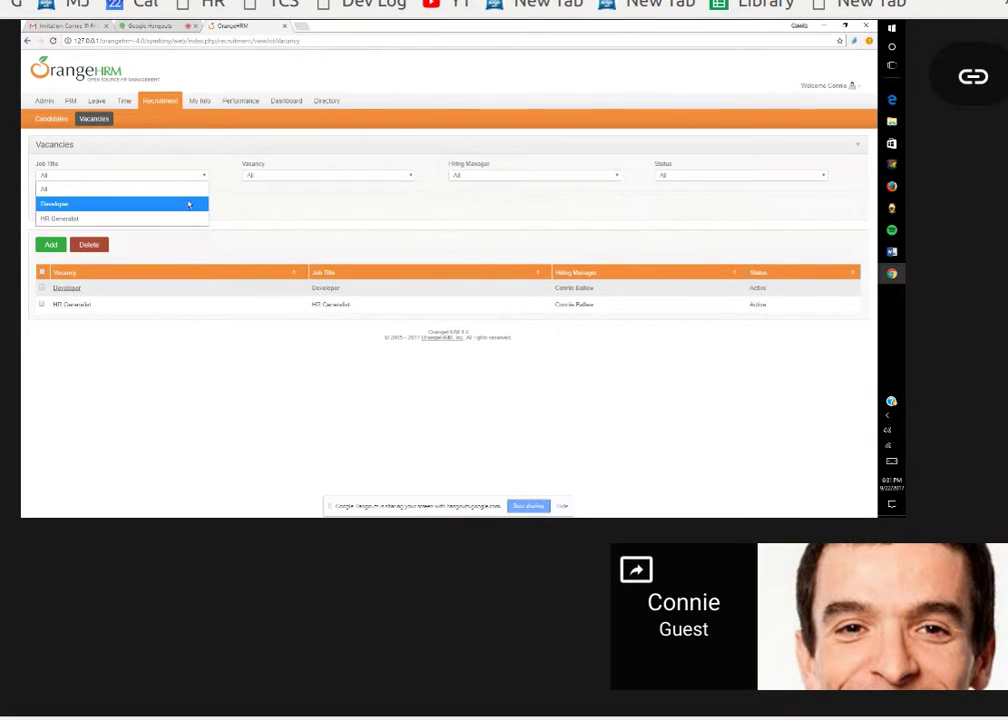
Leave the Job Title filter at All and open the HR Generalist vacancy for editing.
click(198, 191)
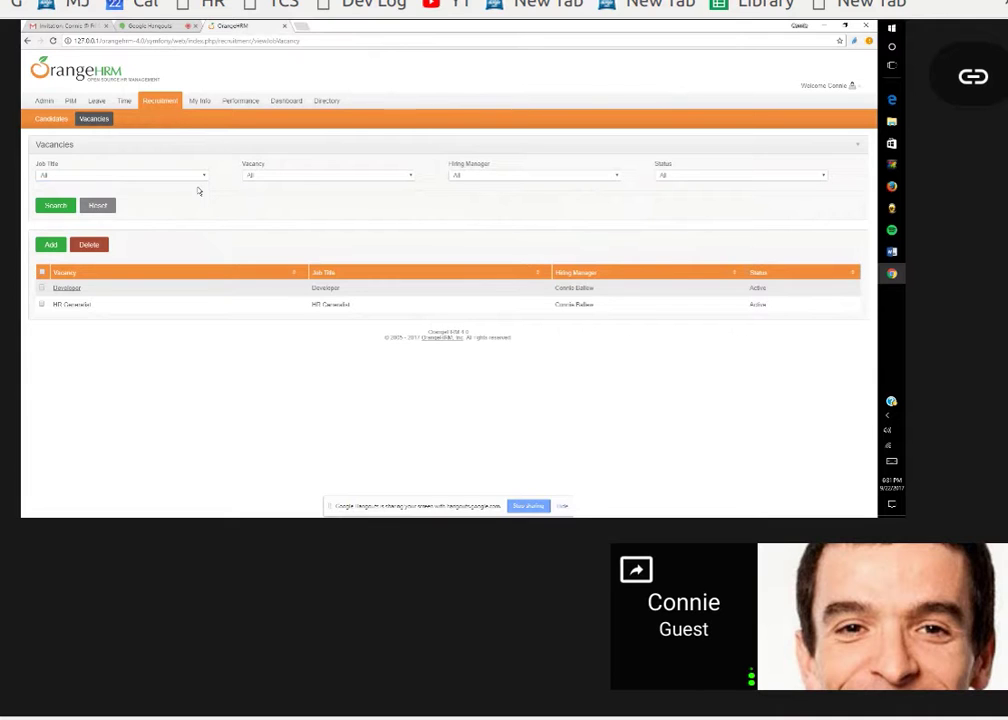
click(164, 175)
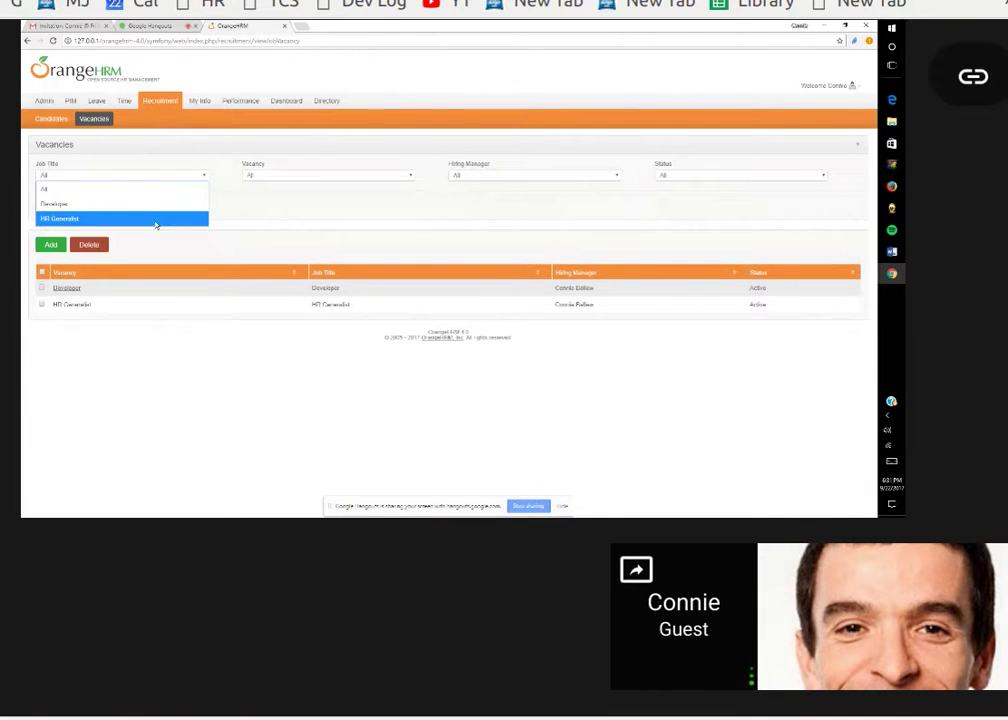
click(232, 214)
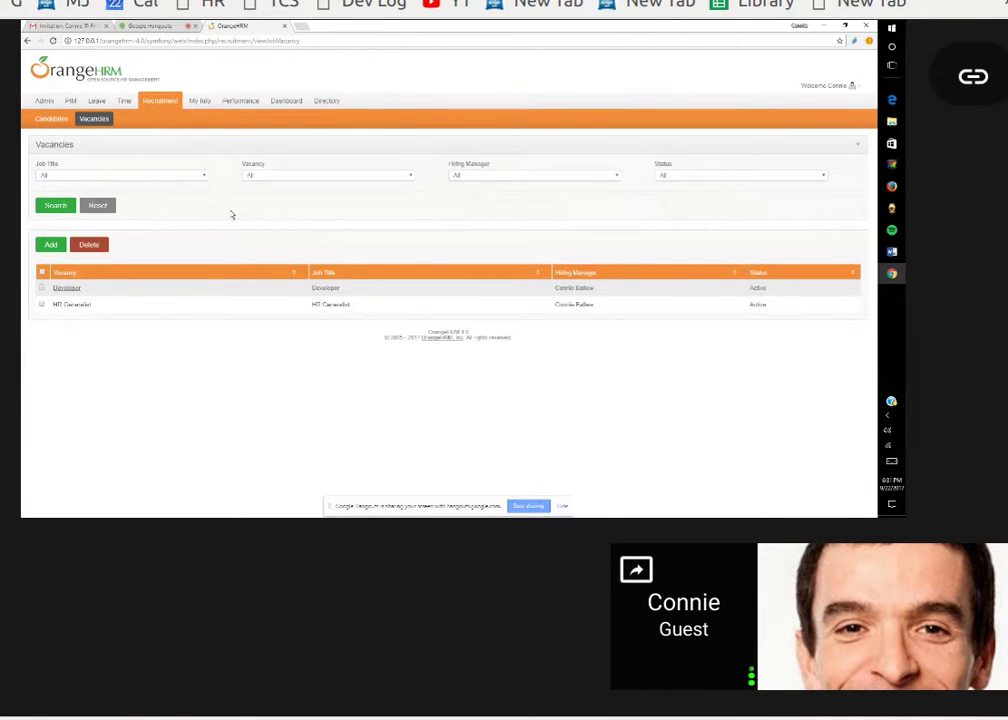
click(67, 305)
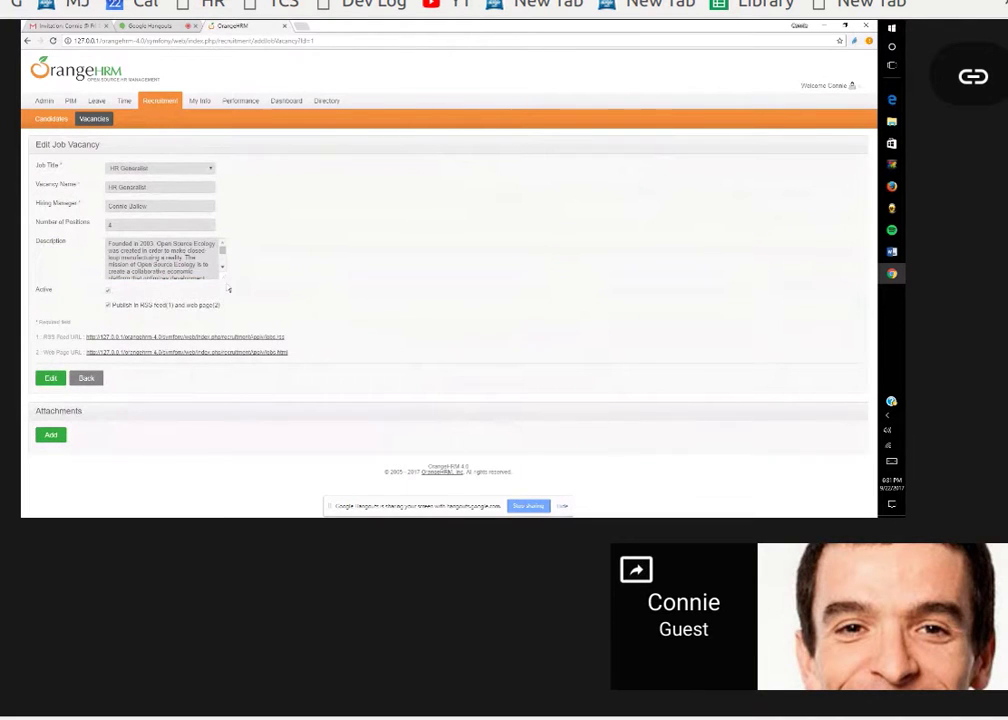
Enlarge and read the HR Generalist description, then open the public vacancies page in a new tab.
drag(225, 279, 238, 283)
drag(380, 320, 522, 343)
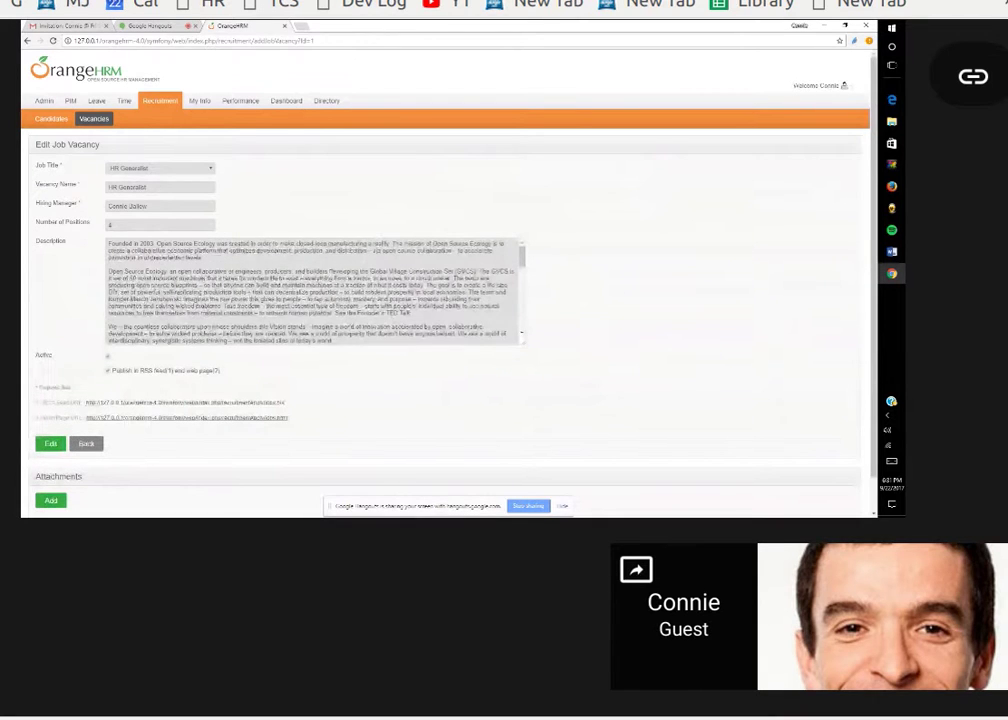
scroll(333, 278, down, 6)
scroll(333, 278, up, 8)
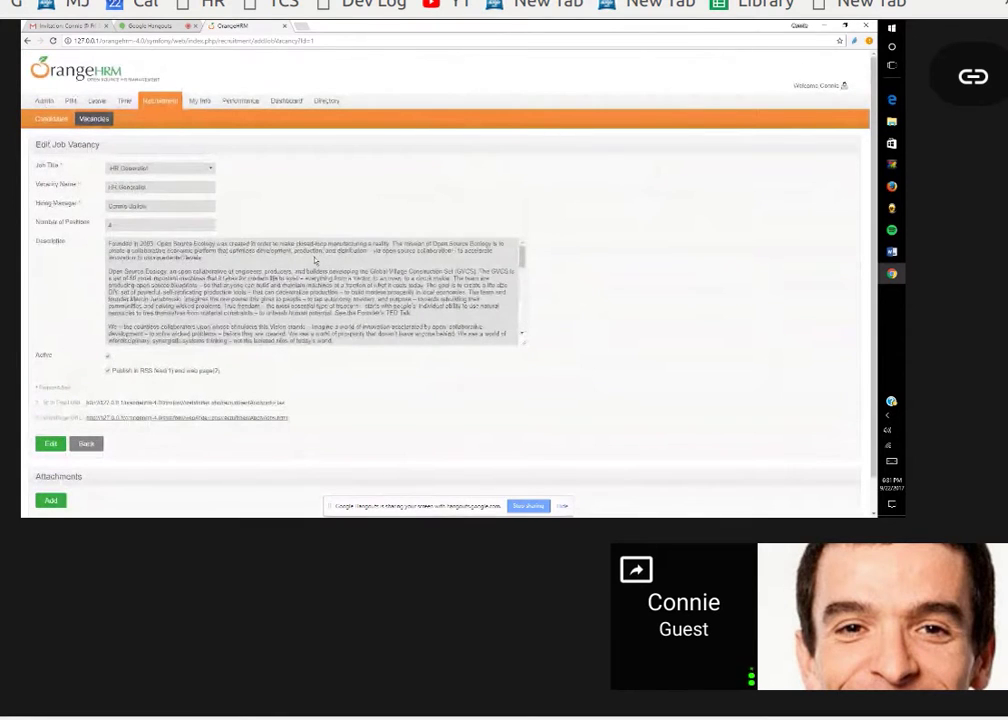
scroll(314, 260, down, 6)
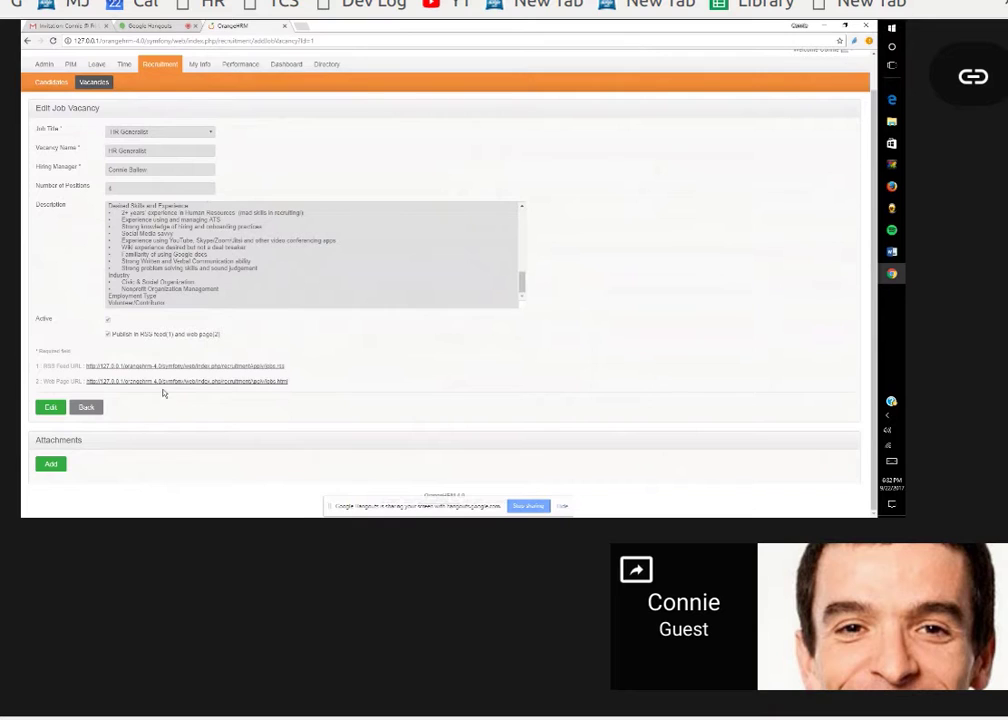
click(168, 385)
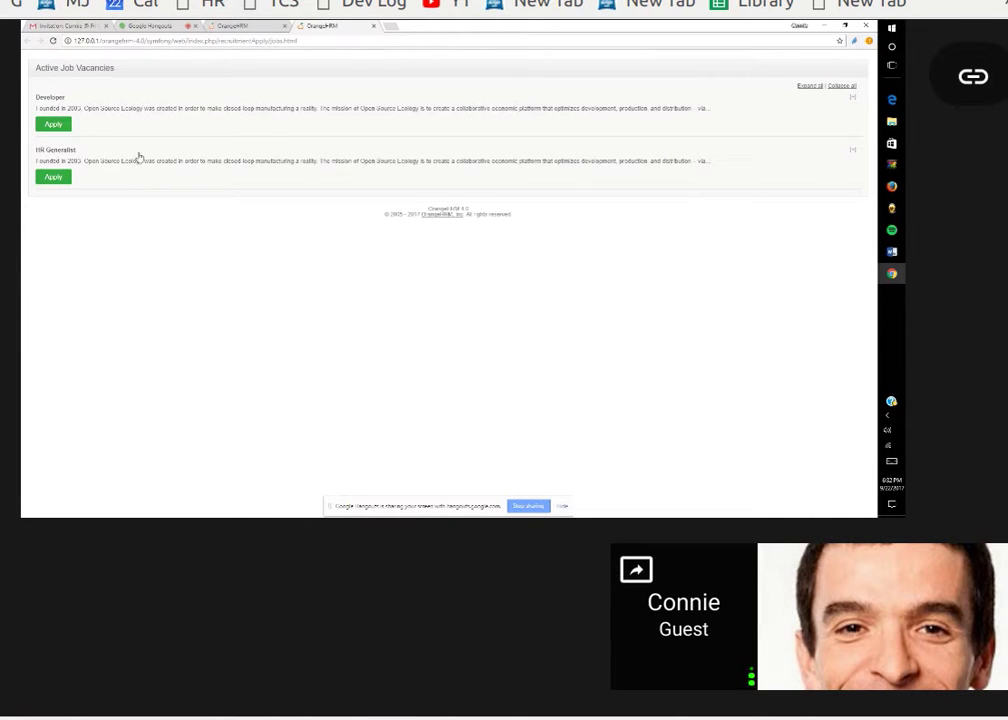
Expand all vacancy descriptions and read them, selecting the Developer wiki and video links.
click(809, 86)
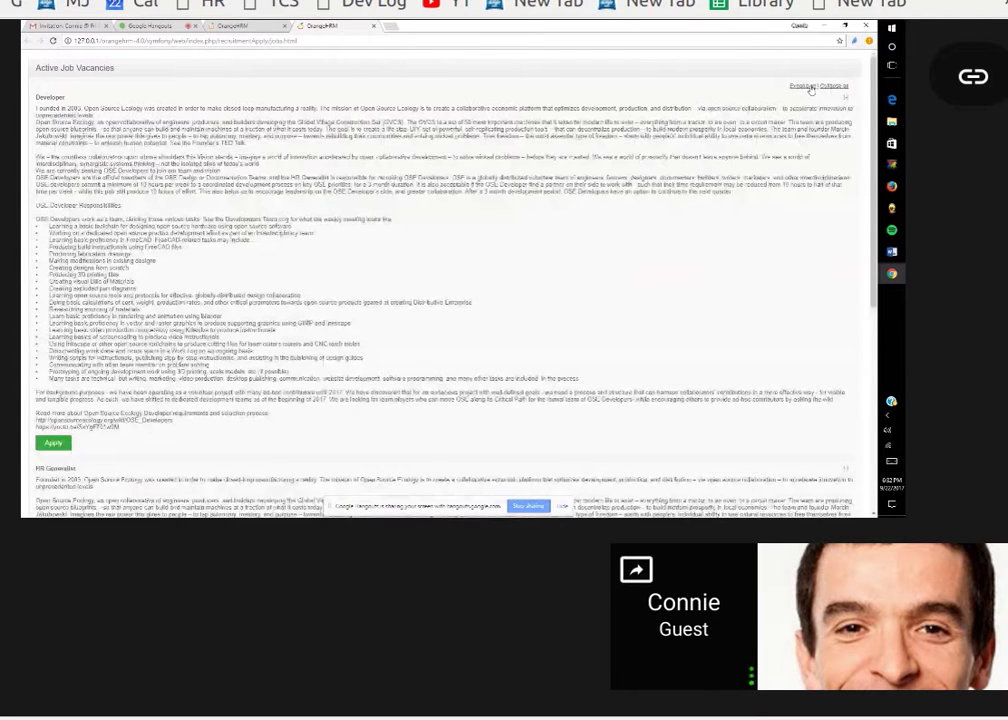
scroll(811, 90, down, 1)
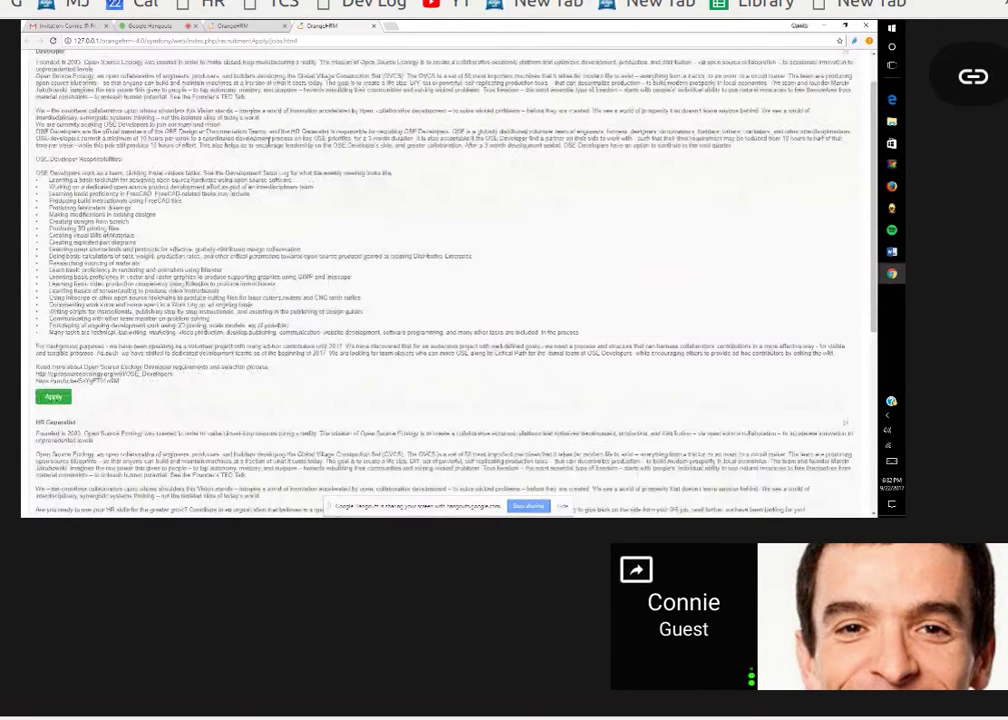
scroll(448, 270, up, 1)
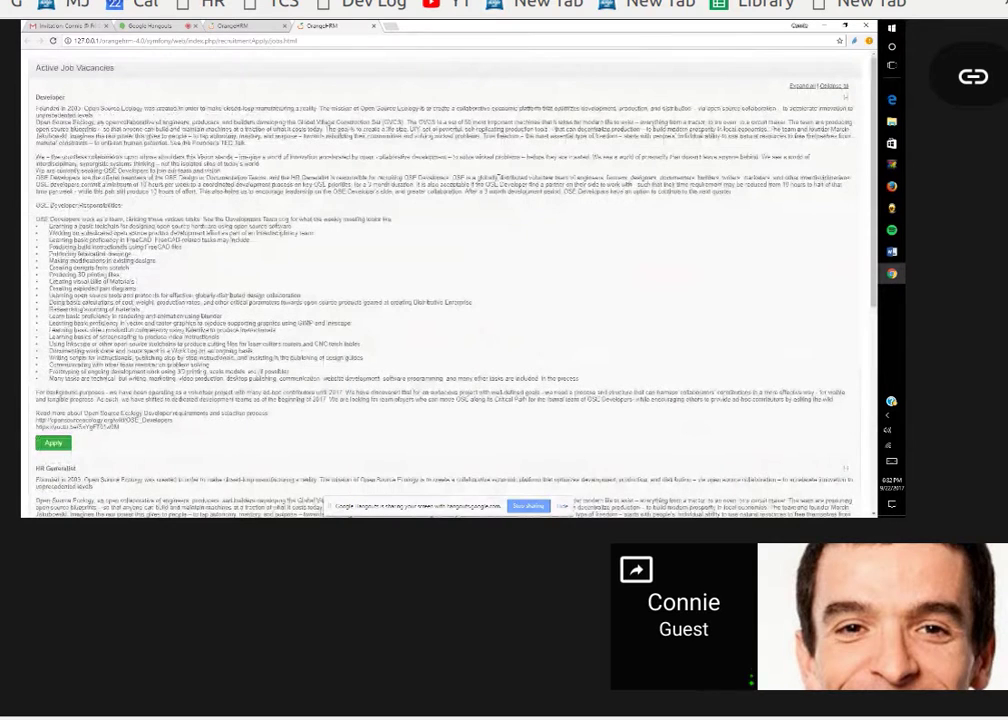
scroll(383, 167, down, 1)
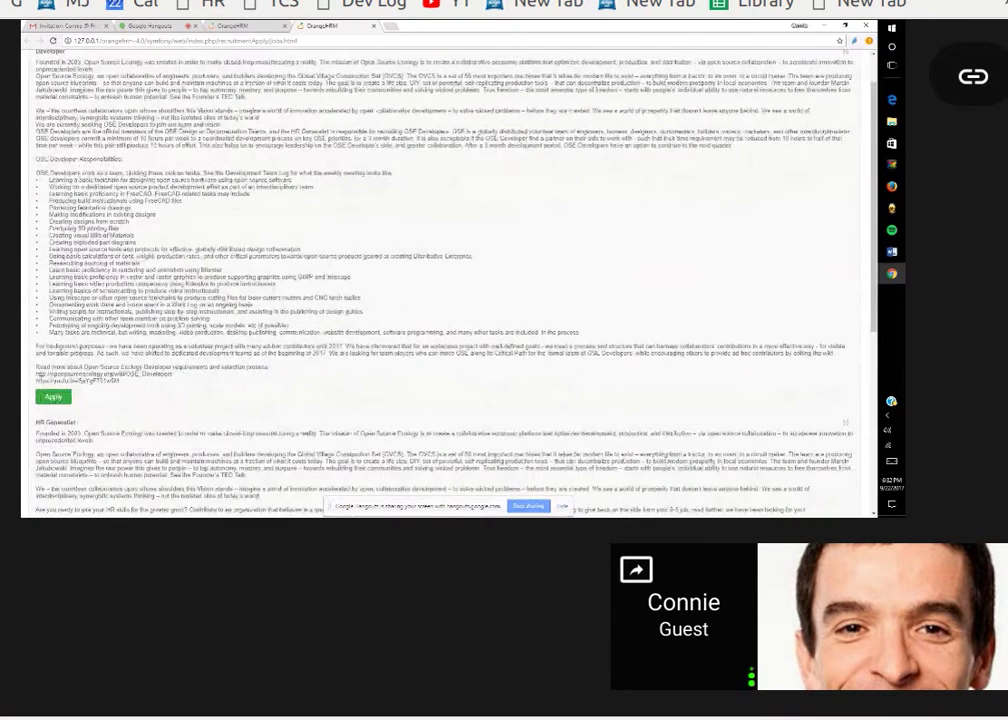
drag(37, 374, 179, 378)
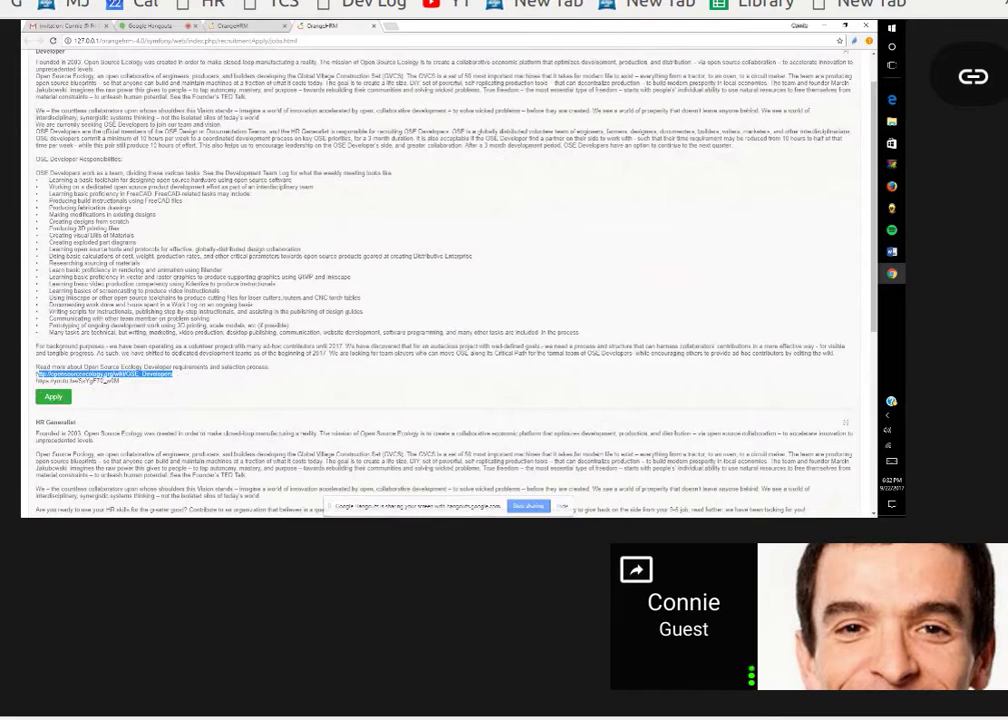
drag(37, 381, 128, 389)
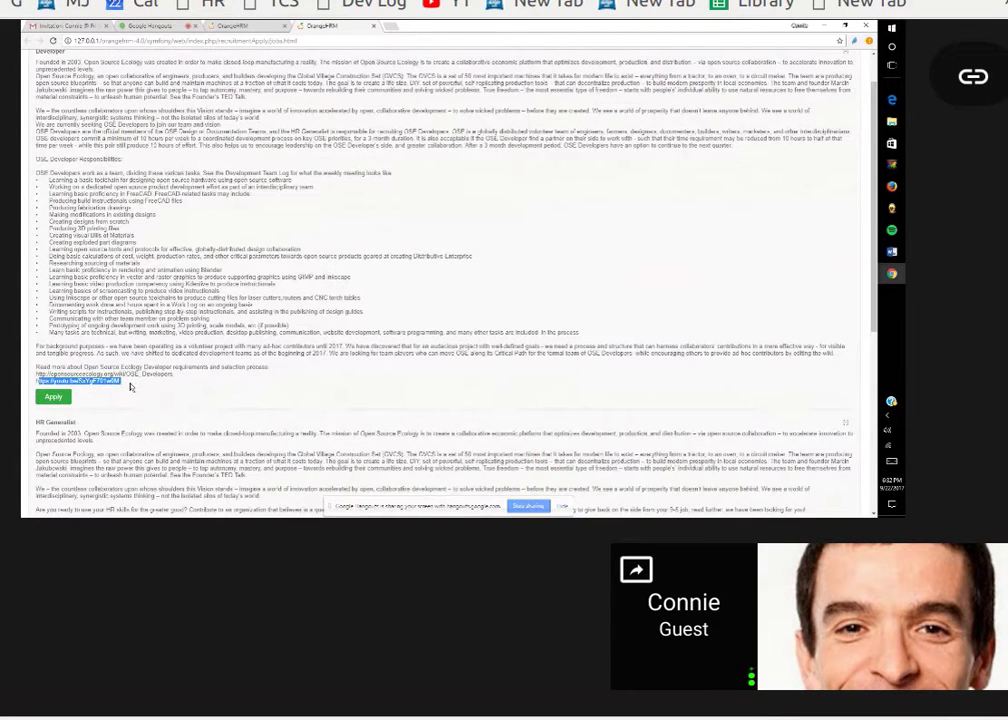
scroll(145, 387, down, 1)
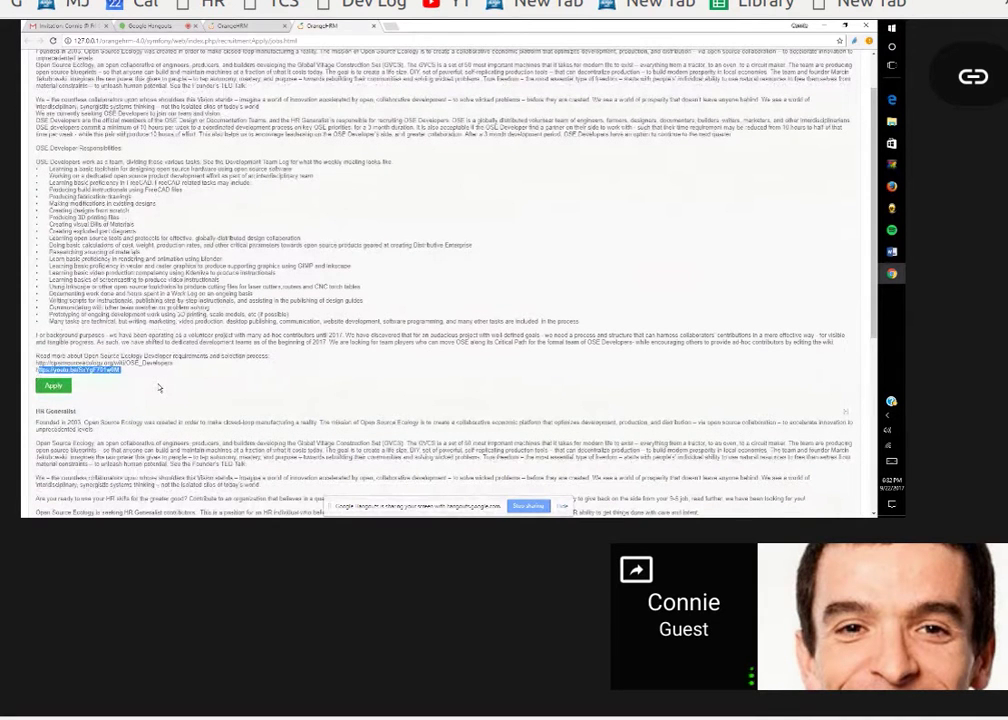
scroll(158, 388, down, 5)
scroll(152, 331, up, 2)
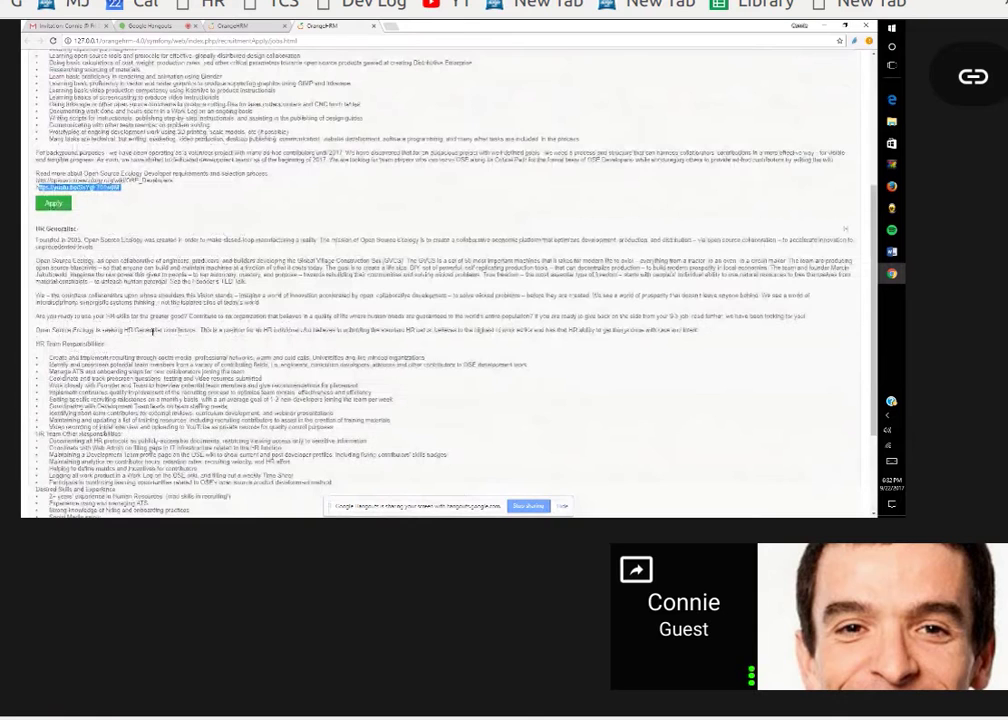
scroll(152, 331, up, 2)
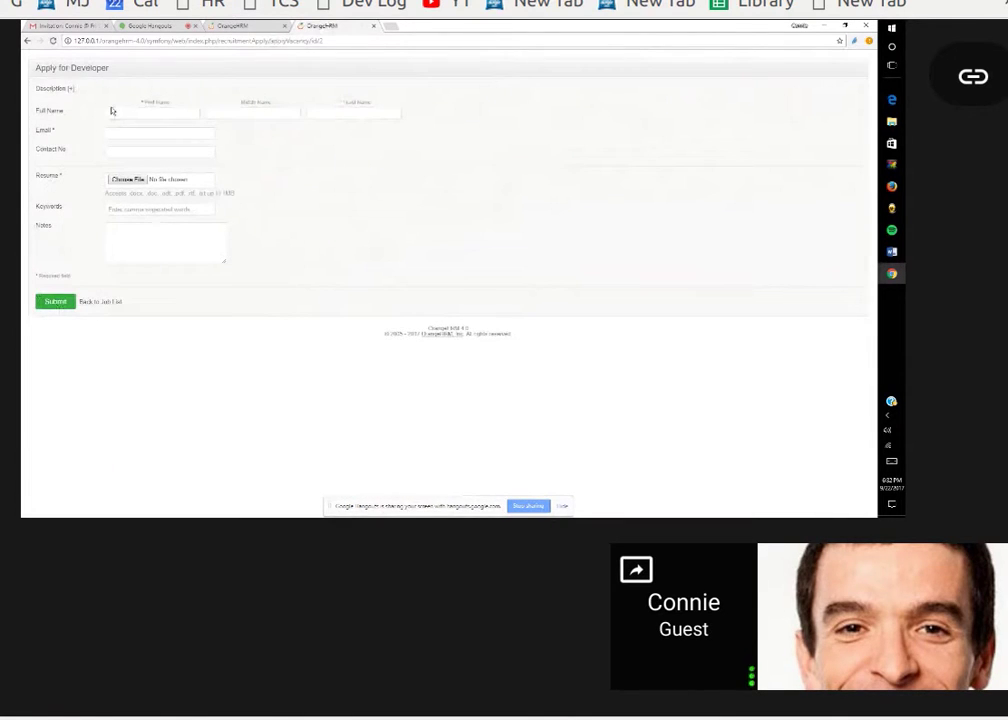
Enter the applicant's first name and e-mail address on the Apply for Developer form.
click(113, 113)
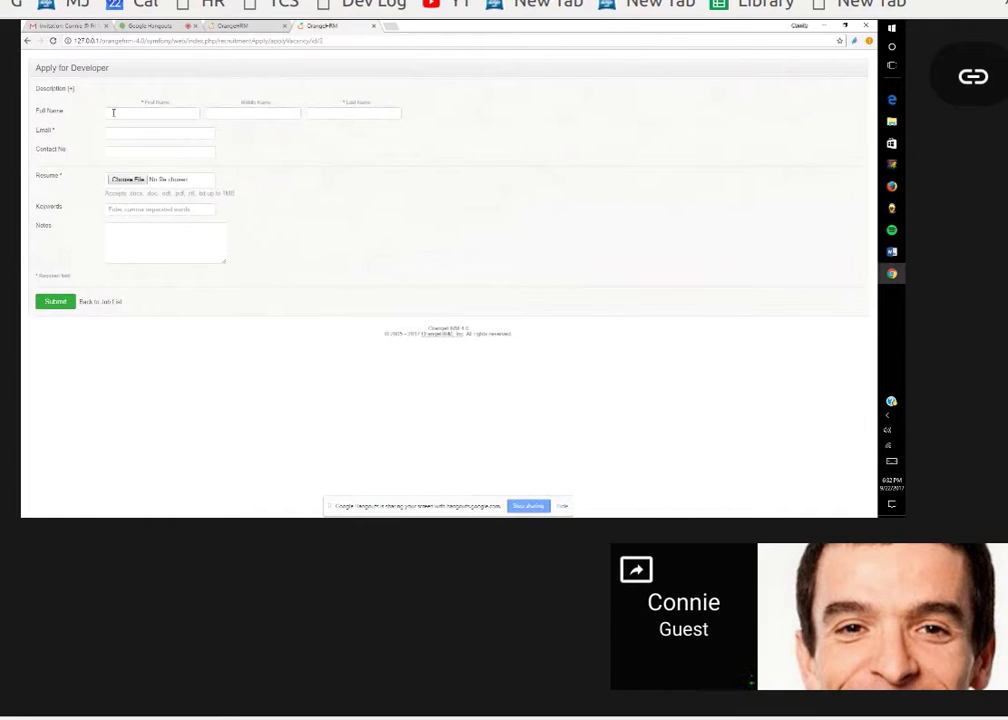
text(Connie)
key(Tab)
key(BackSpace)
key(BackSpace)
key(BackSpace)
Check the Gmail inbox tab, then return to the Developer application form.
key(ctrl+Tab)
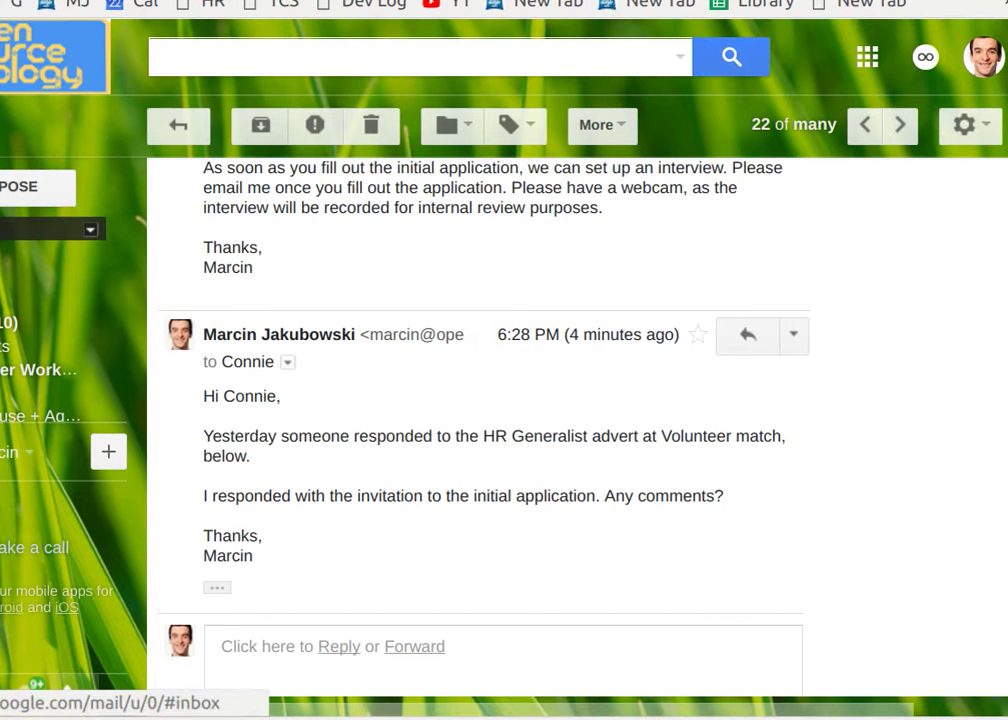
click(4, 322)
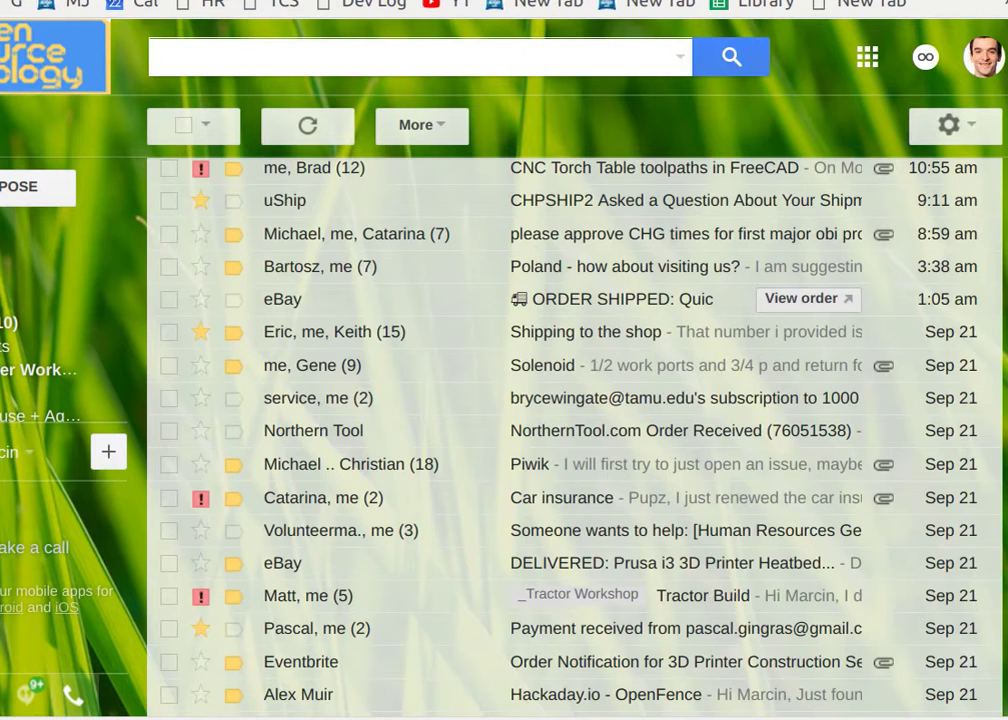
key(ctrl+shift+Tab)
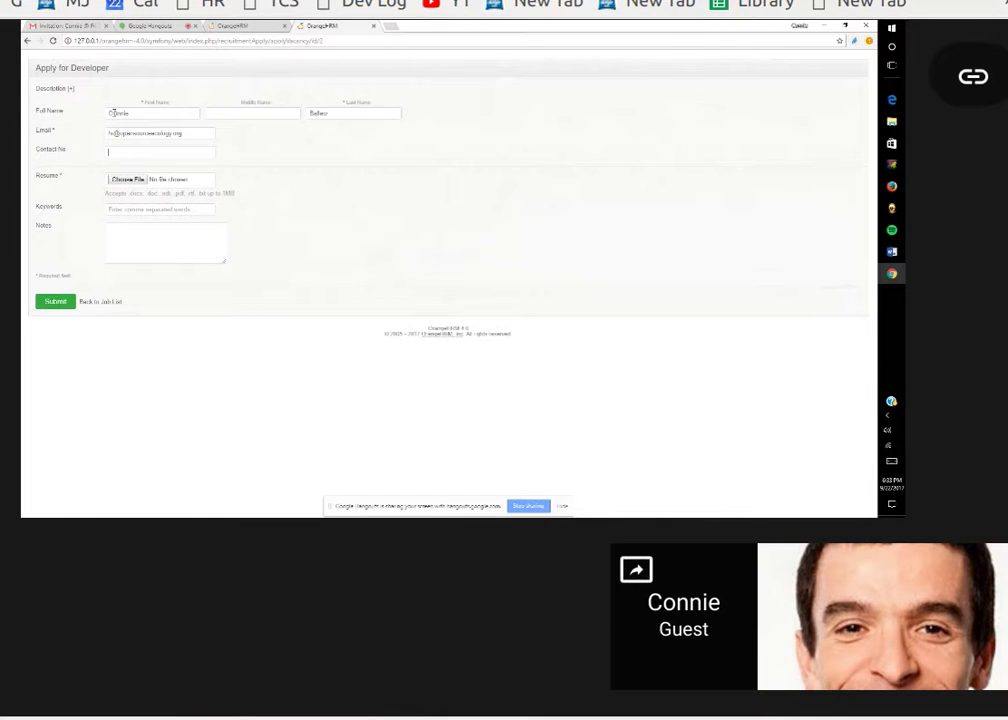
mouse_move(515, 128)
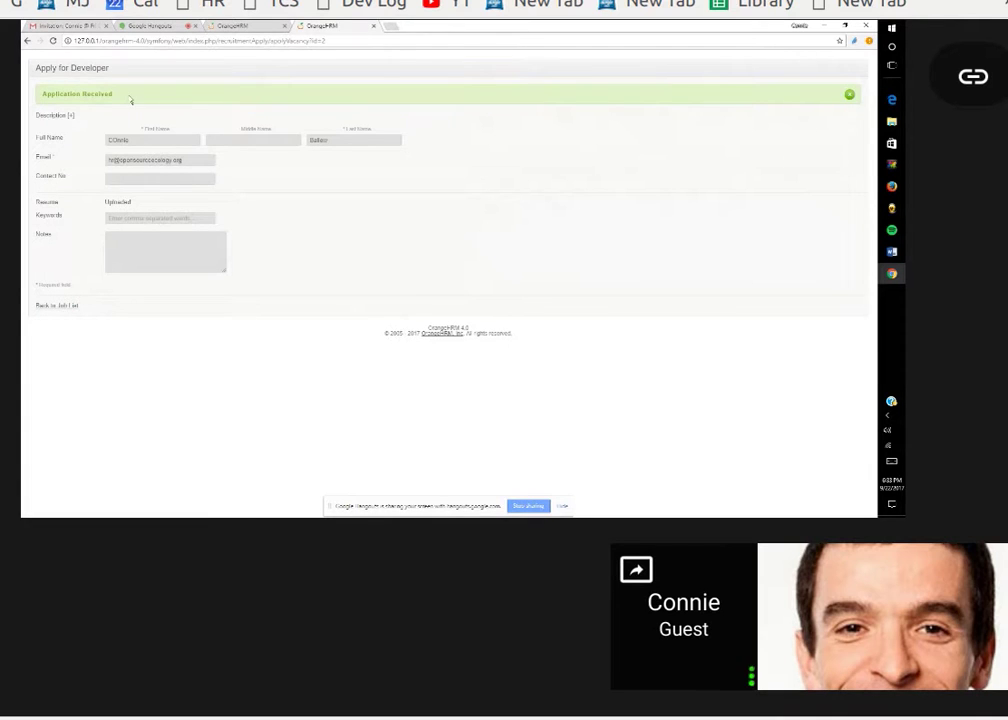
Open a new browser tab showing the wiki log, inbox and HR manual shortcuts.
mouse_move(481, 175)
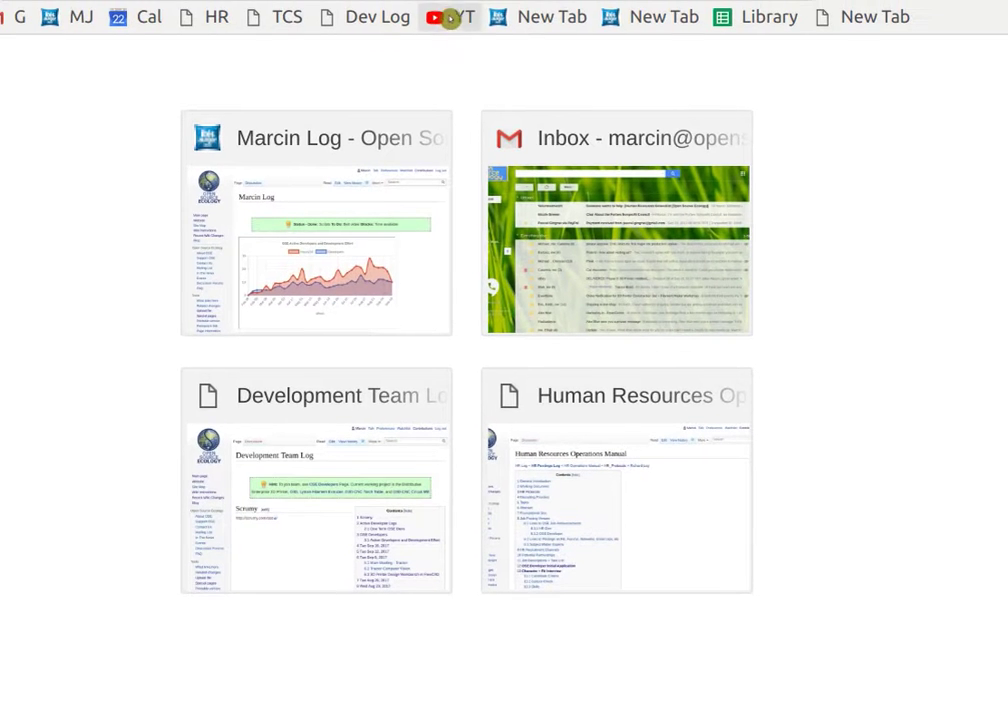
Open Gmail and switch to the Human Resources account's inbox of 62 conversations.
click(452, 17)
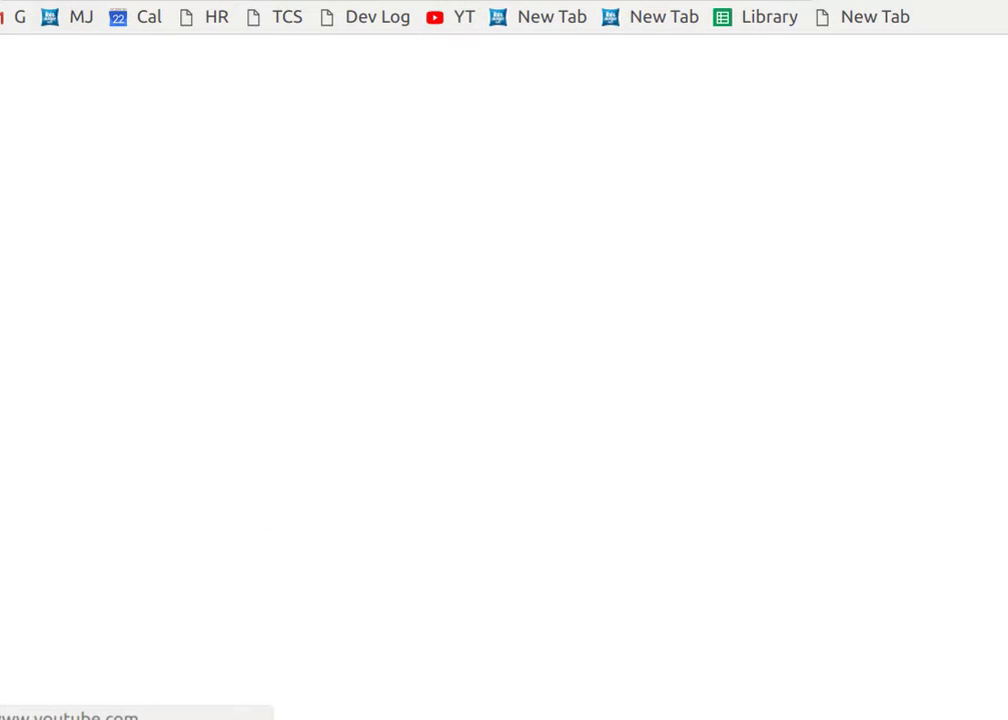
click(16, 24)
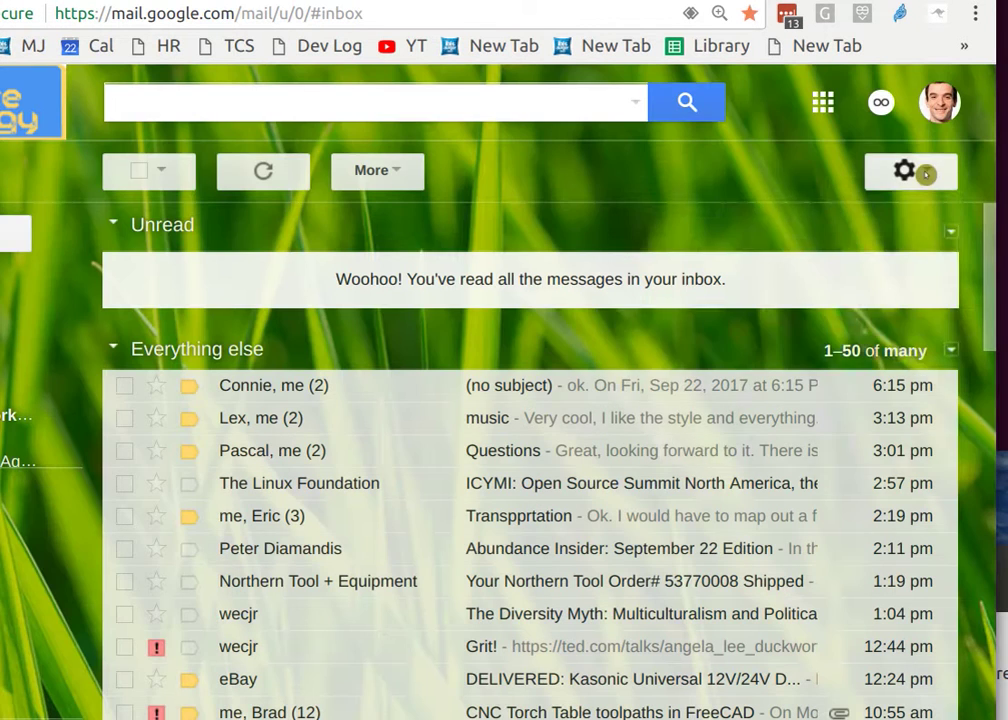
click(925, 172)
click(935, 130)
click(938, 102)
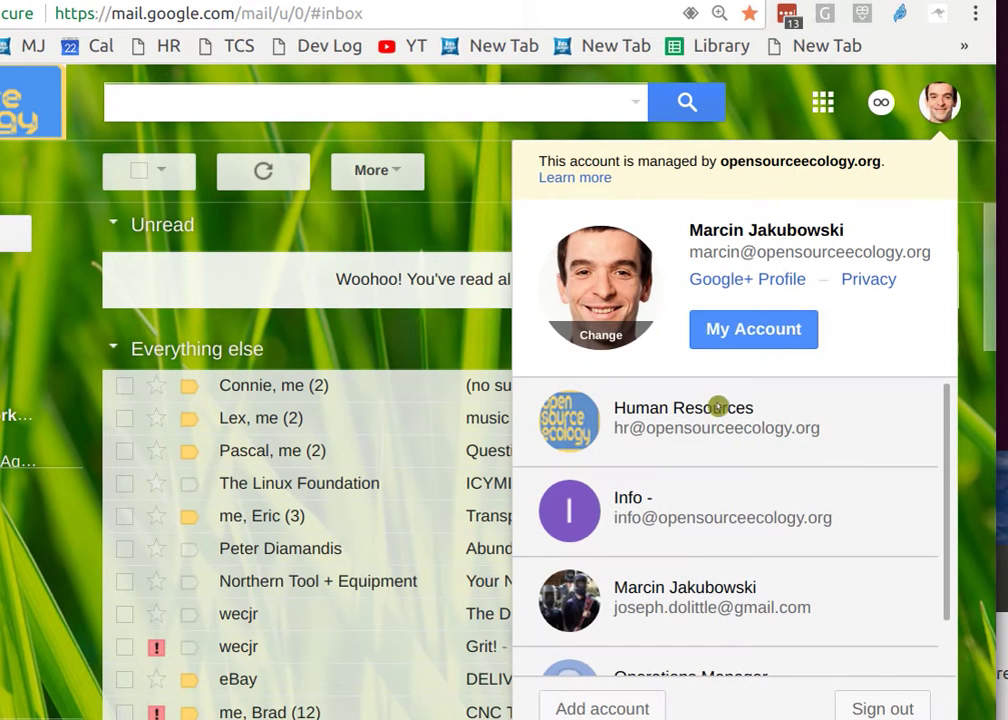
scroll(662, 480, down, 1)
scroll(658, 428, up, 1)
click(658, 428)
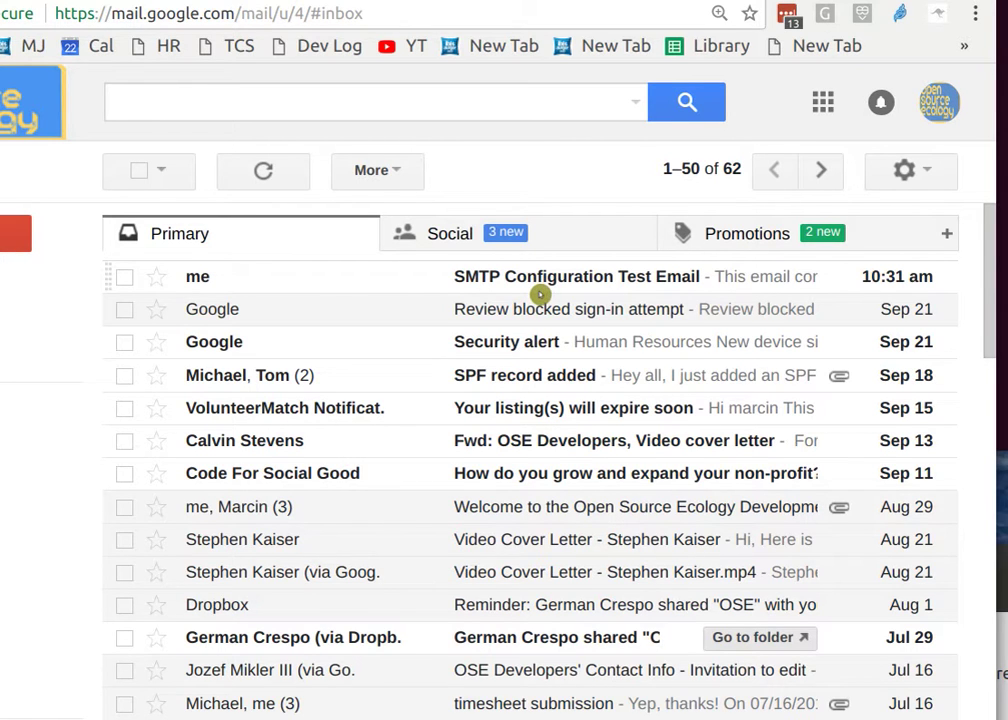
Share the entire screen in the Hangouts call, then return to the Gmail tab.
click(317, 2)
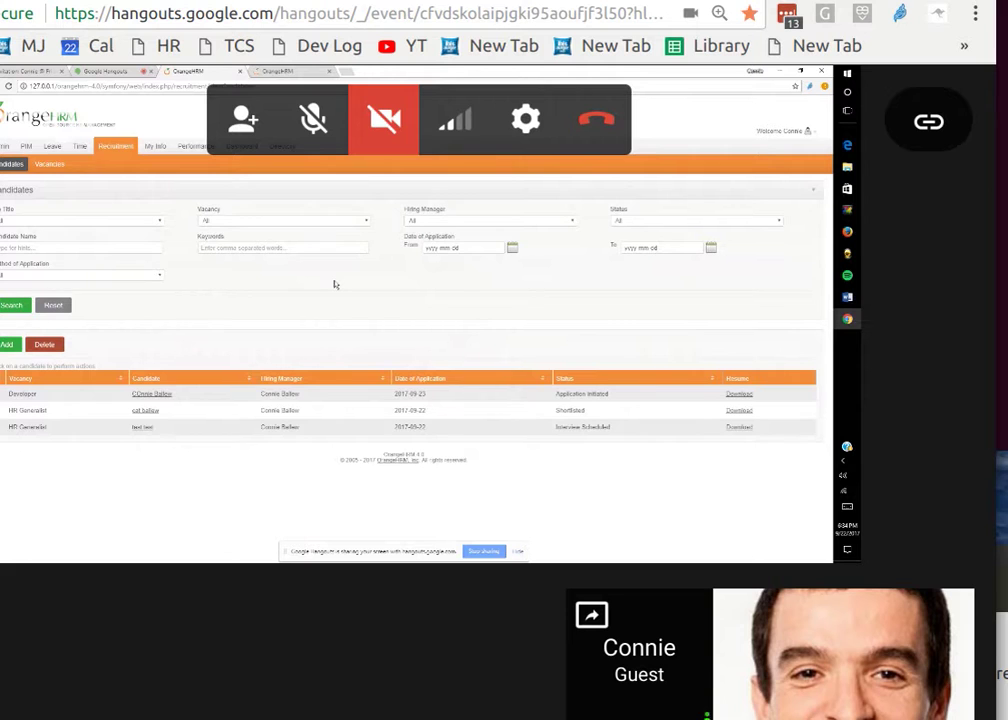
click(191, 308)
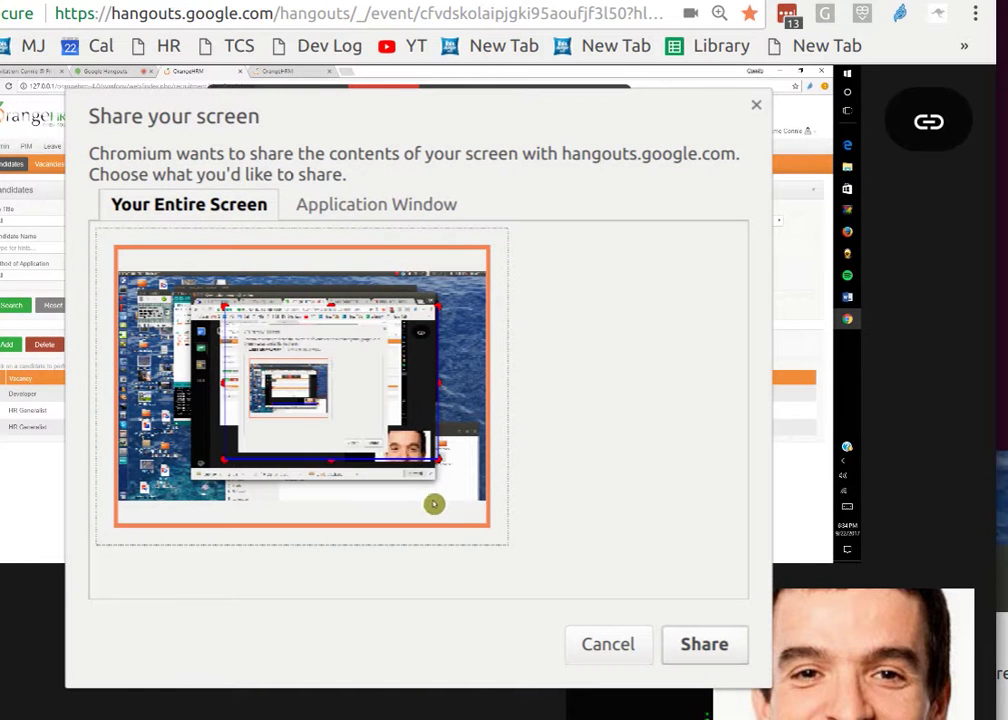
click(686, 651)
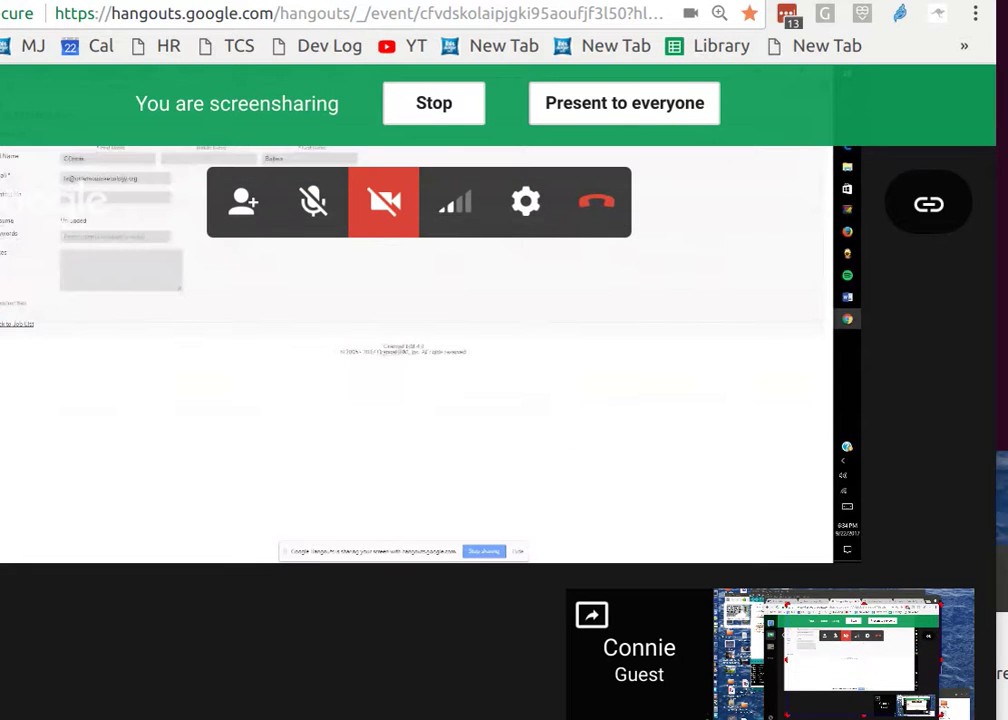
key(ctrl+Tab)
key(ctrl+Tab)
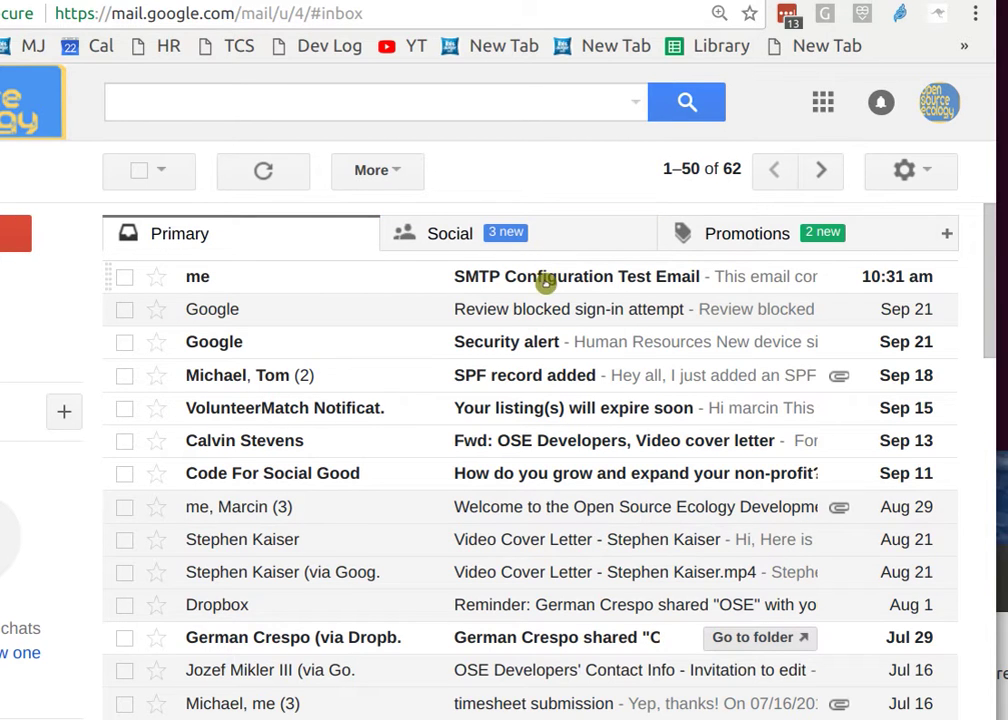
View the SMTP test email, then trash the Security alert and blocked sign-in messages.
click(546, 282)
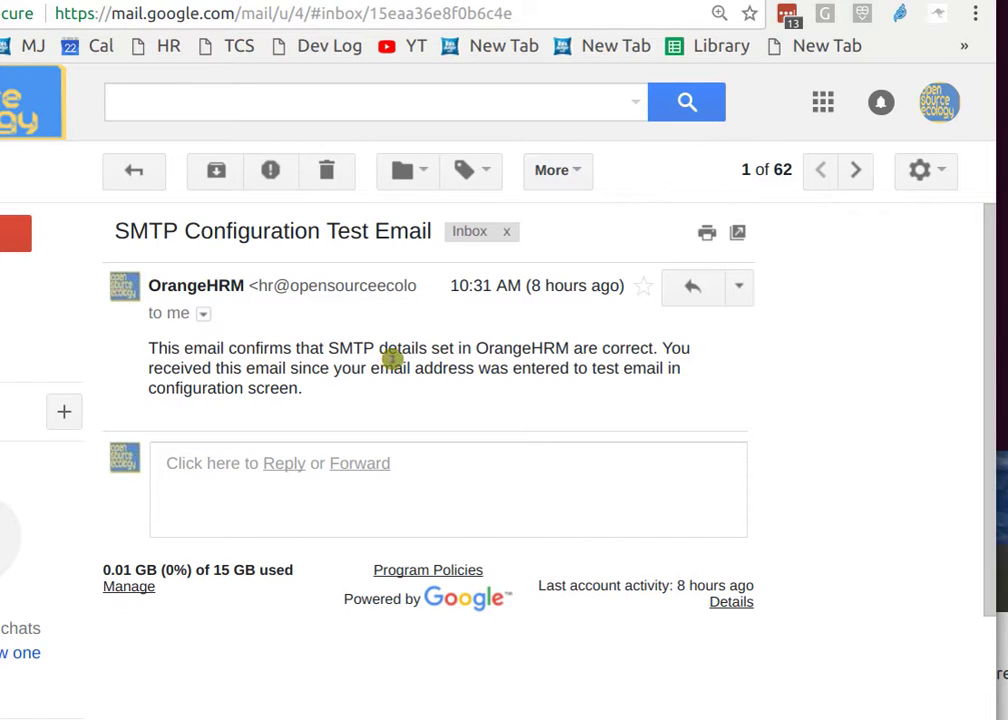
click(105, 168)
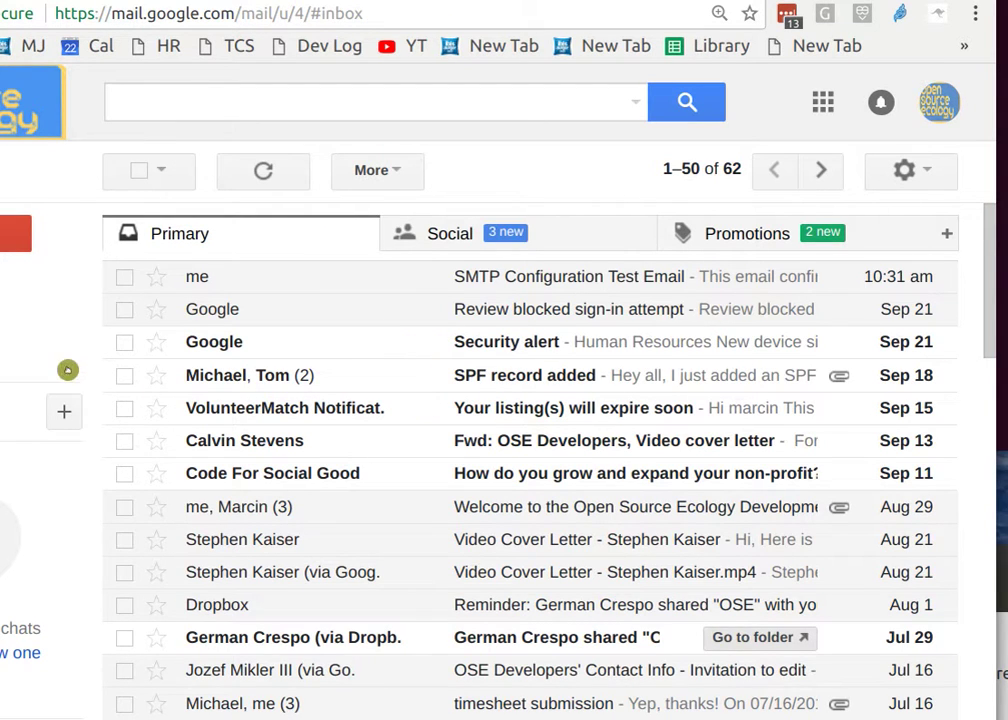
click(124, 342)
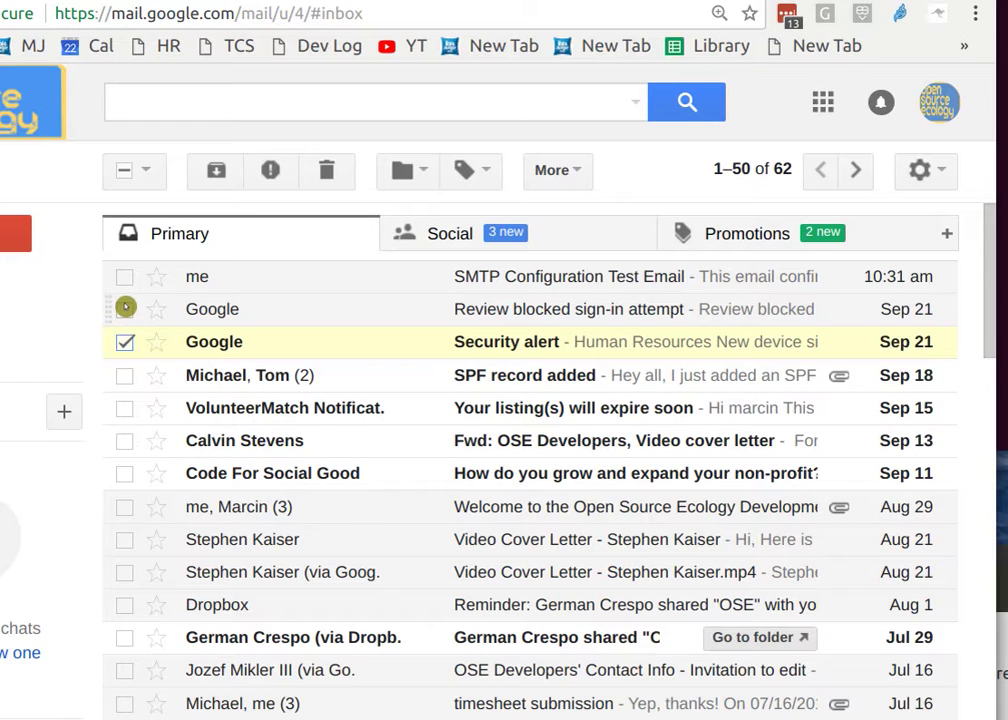
click(125, 309)
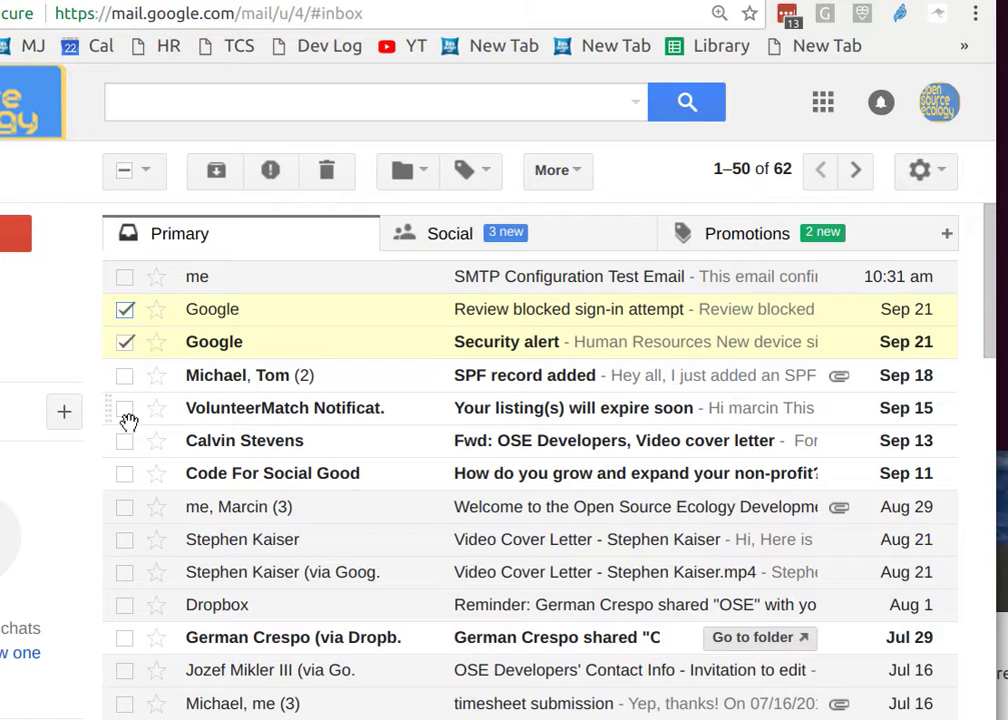
click(122, 445)
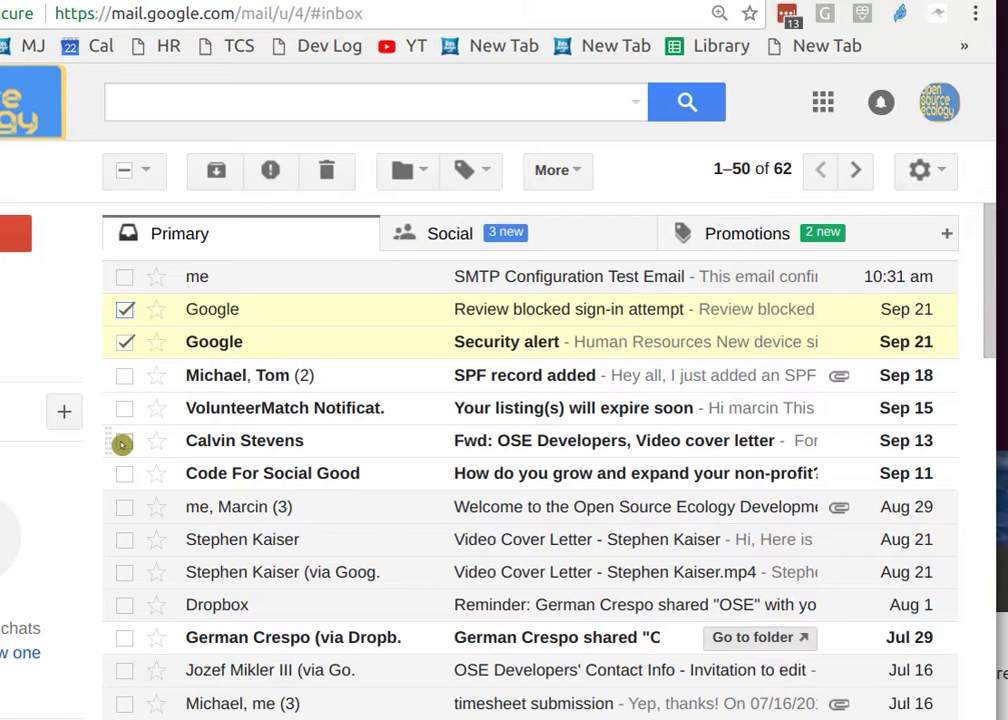
click(331, 172)
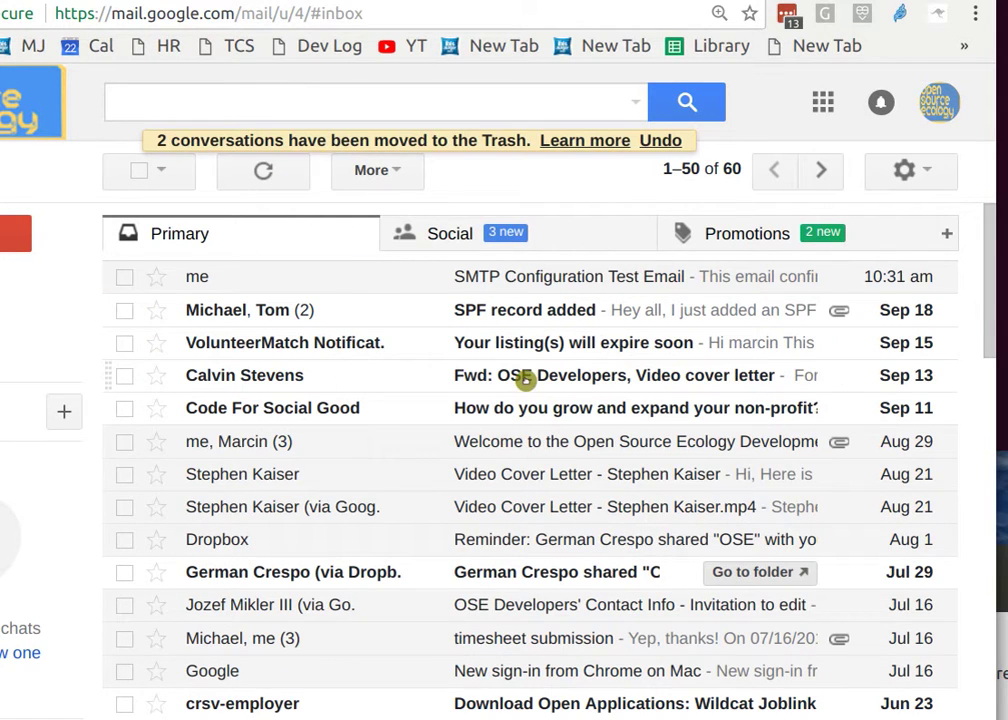
Read the forwarded 'Video cover letter' email and return to the inbox.
click(525, 380)
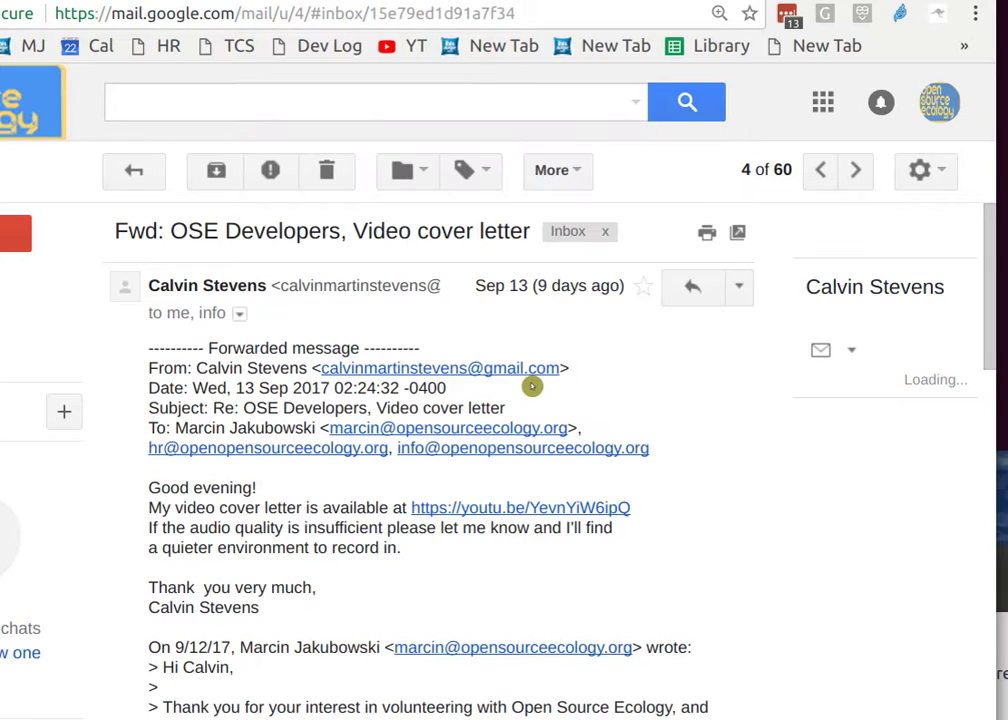
scroll(527, 432, down, 4)
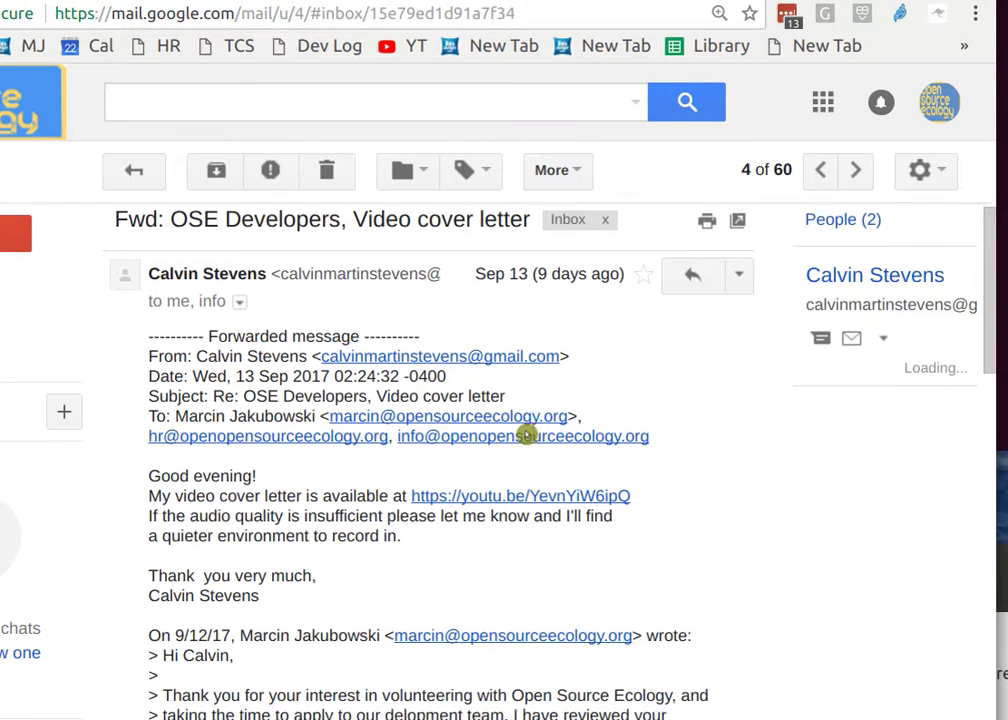
scroll(466, 414, up, 4)
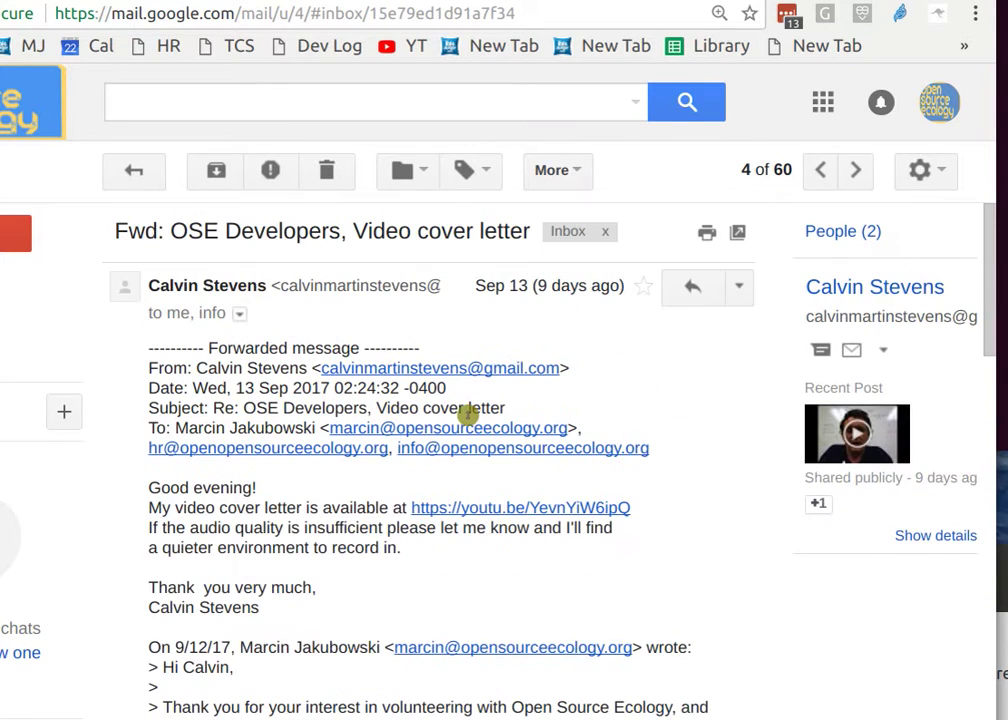
click(135, 170)
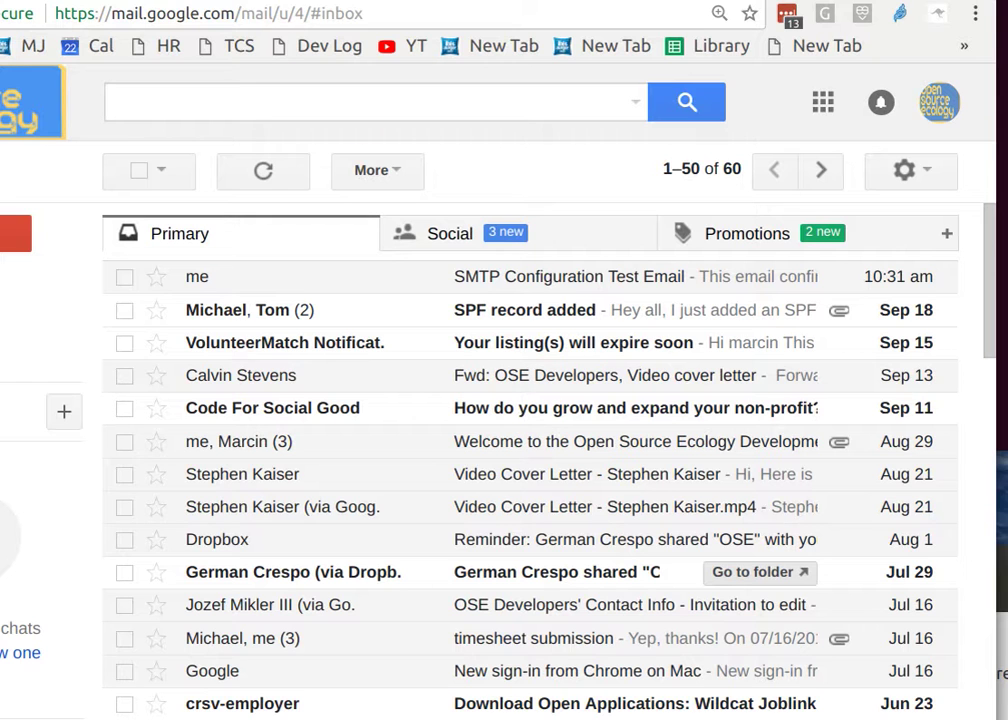
Return to the Hangouts call tab showing the shared OrangeHRM candidates list.
key(ctrl+Tab)
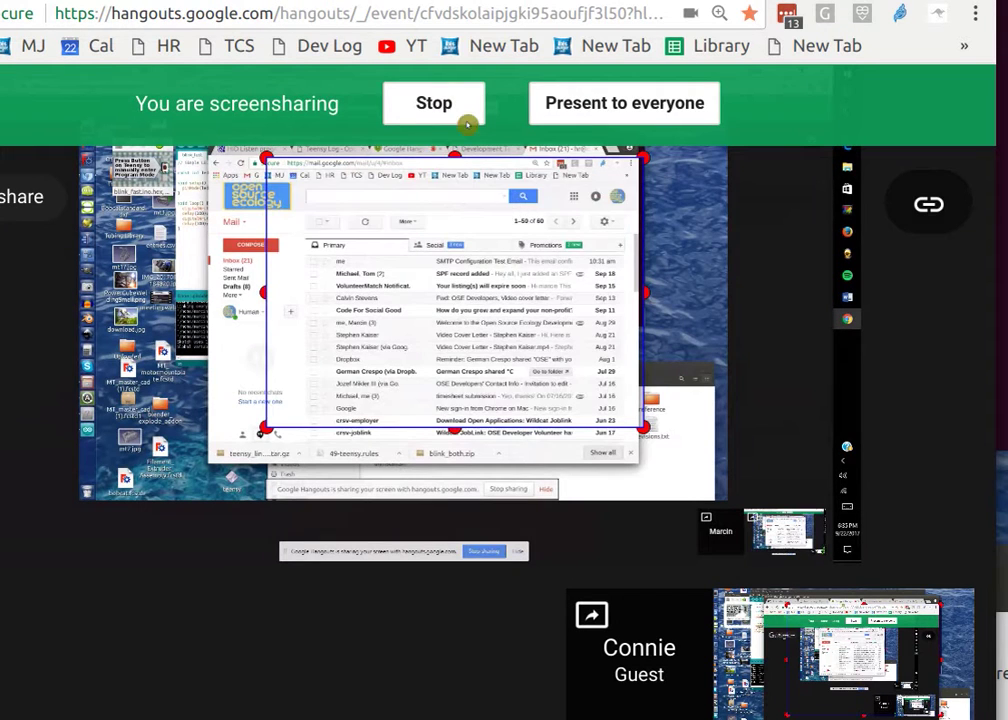
mouse_move(668, 686)
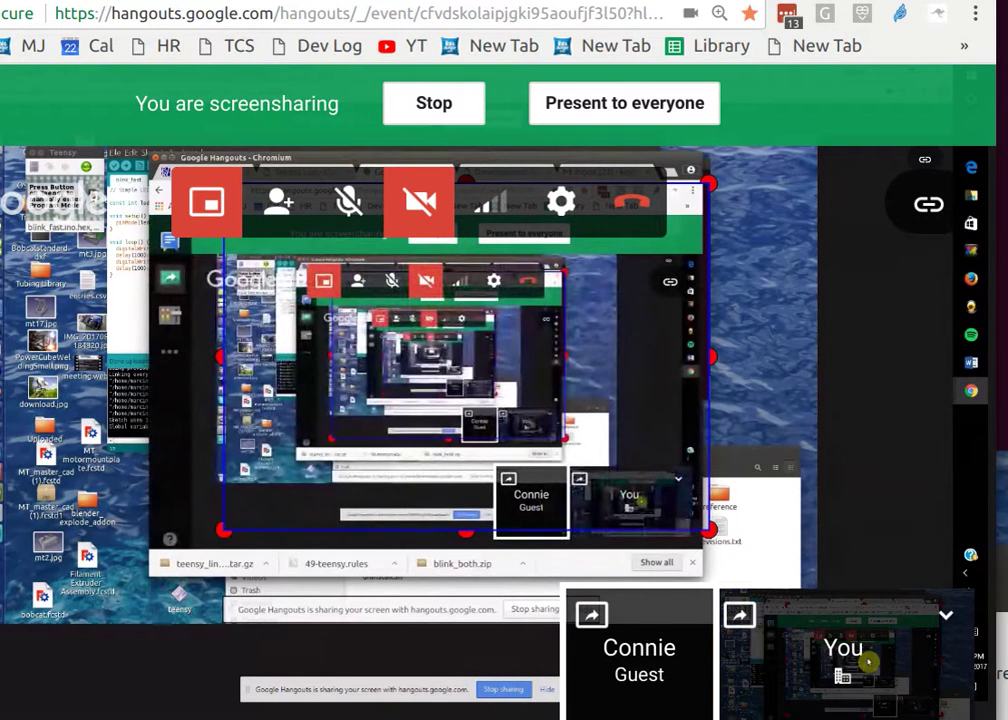
key(ctrl+Tab)
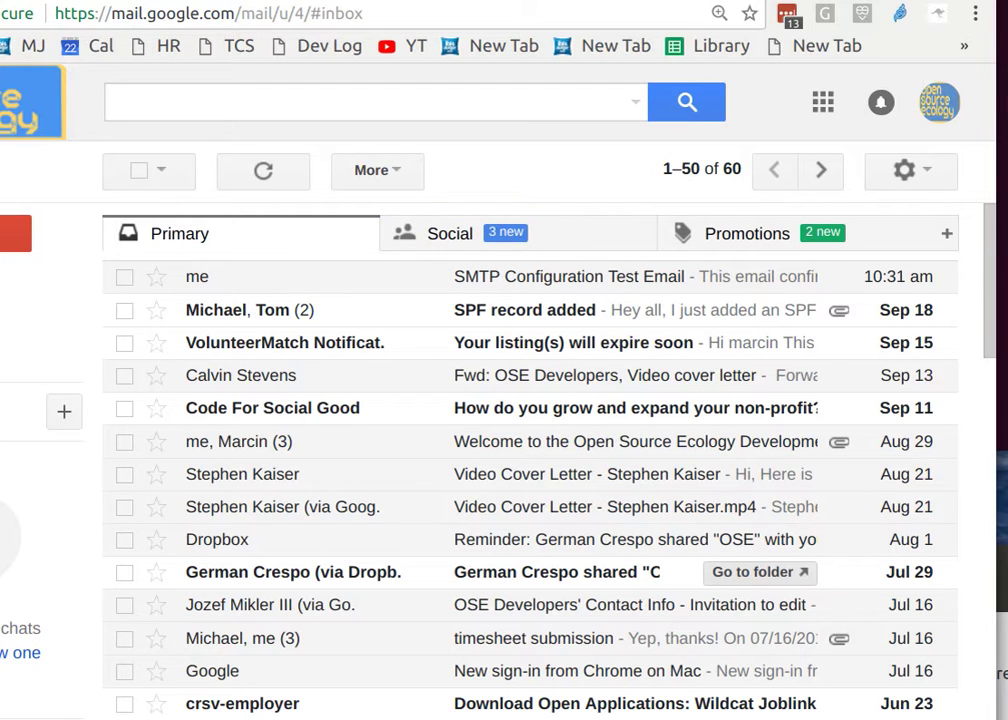
key(ctrl+shift+Tab)
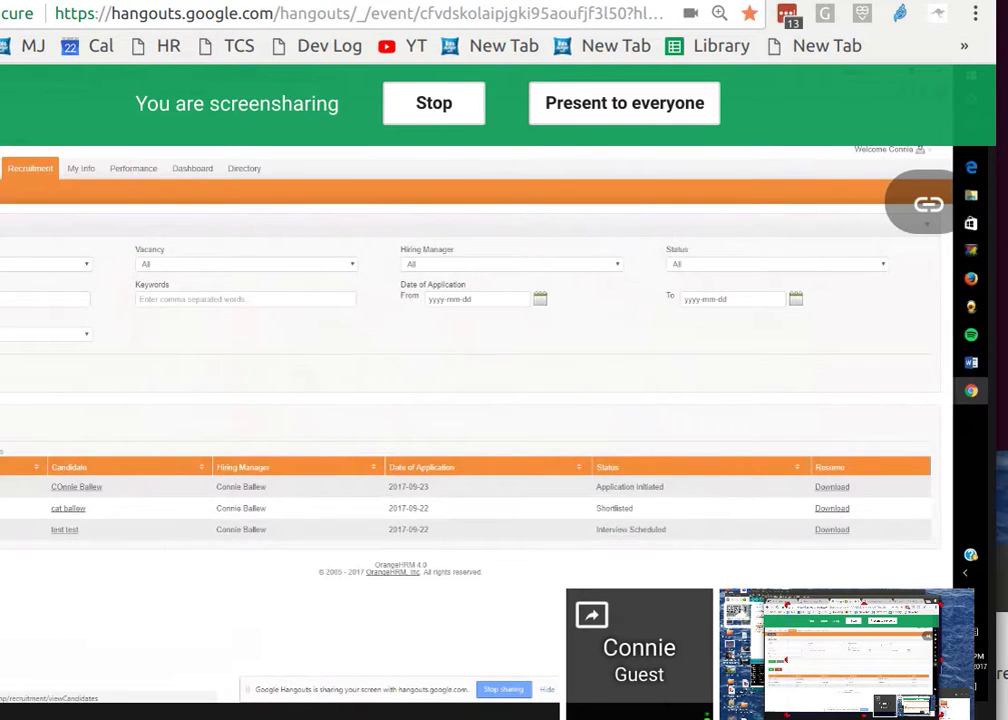
Open the Developer applicant's record from the candidates list.
mouse_move(445, 153)
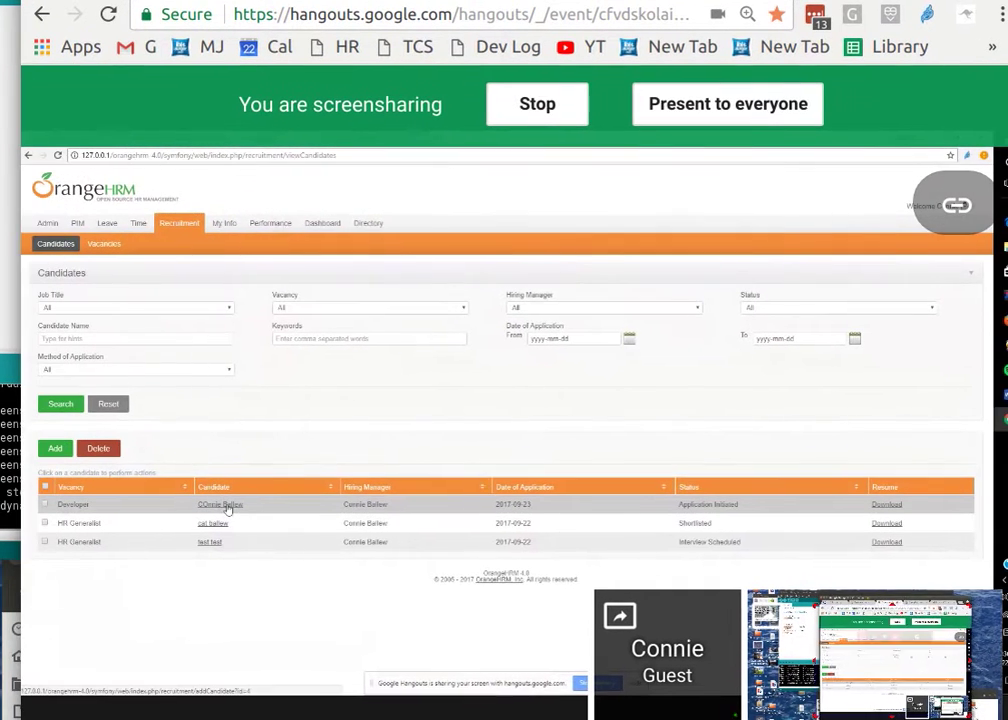
click(197, 505)
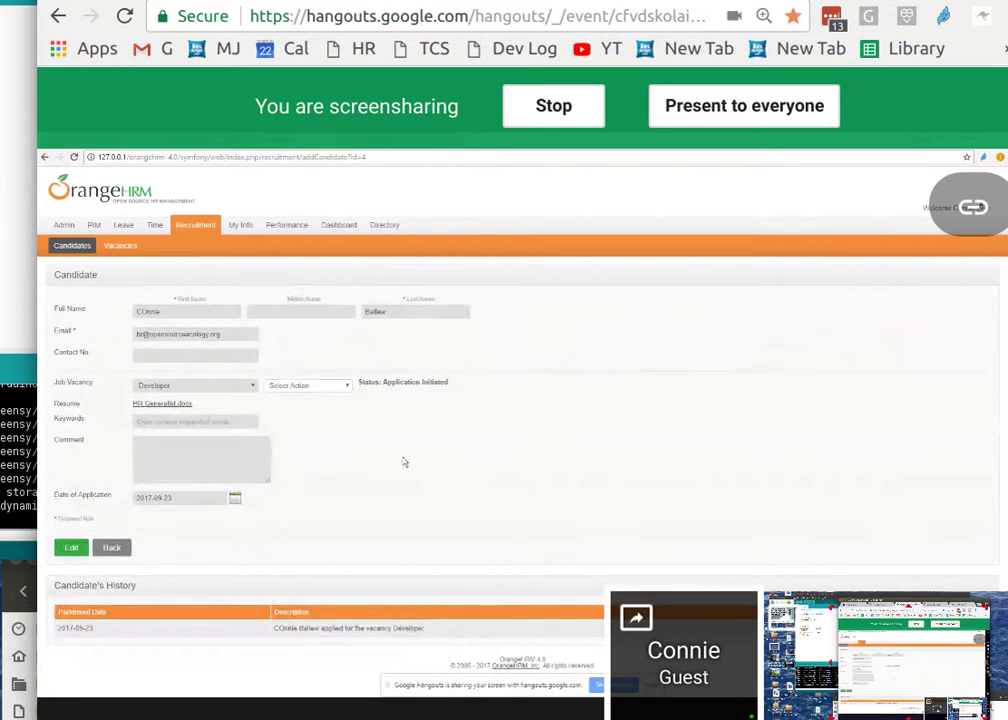
Download the HR Generalist.docx resume from the Developer candidate's page.
click(165, 378)
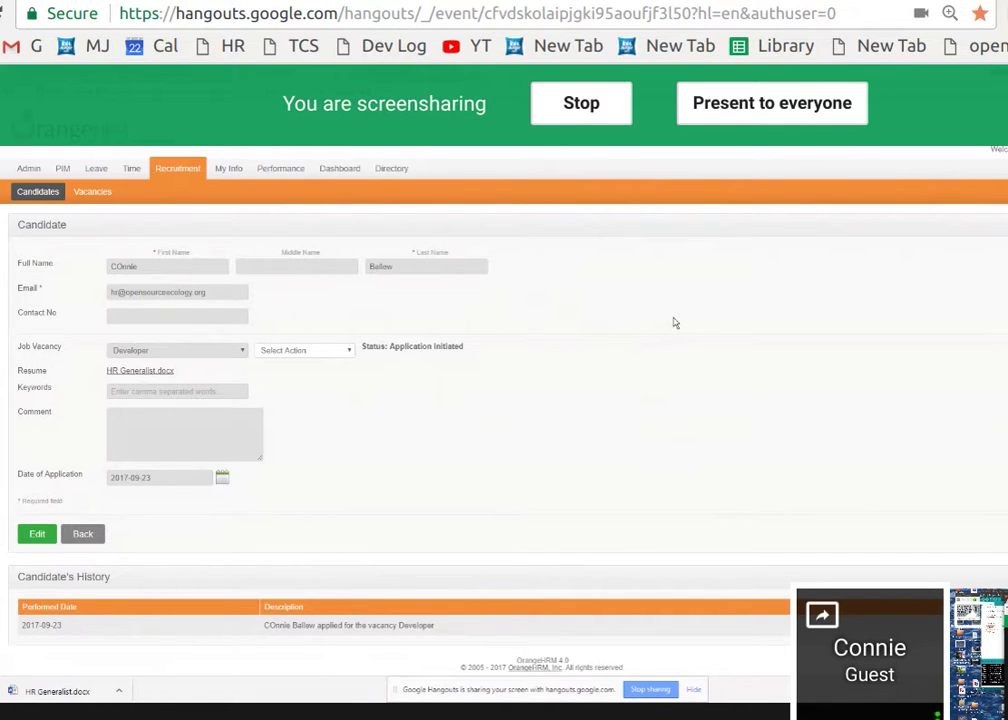
click(346, 352)
Shortlist the Developer candidate with the note 'moving to 1st interview'.
click(346, 352)
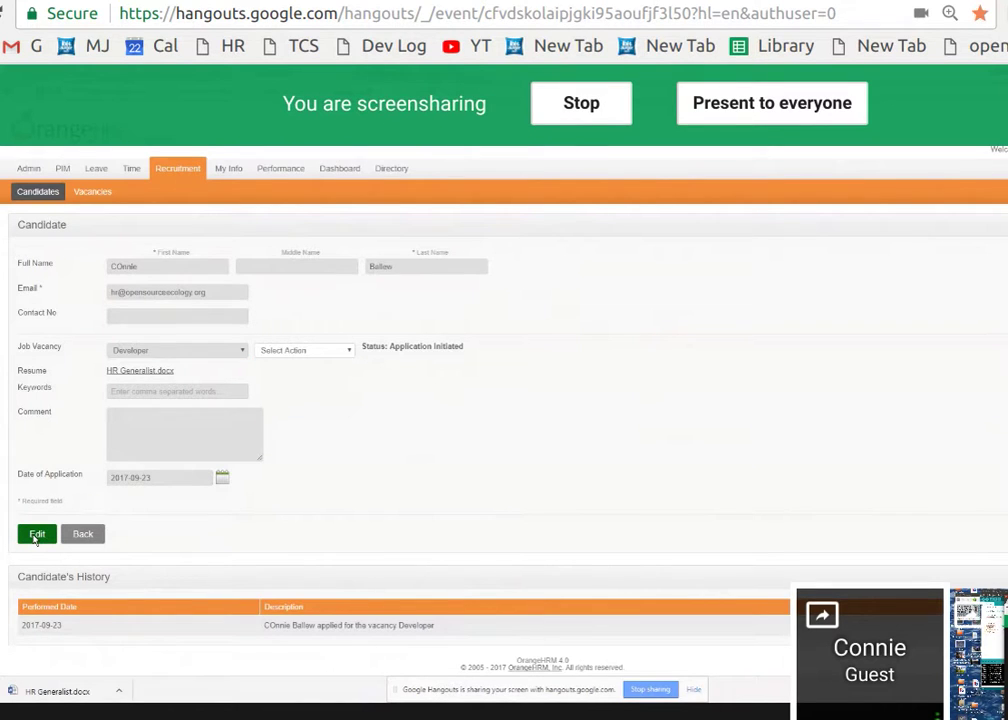
click(36, 535)
click(331, 351)
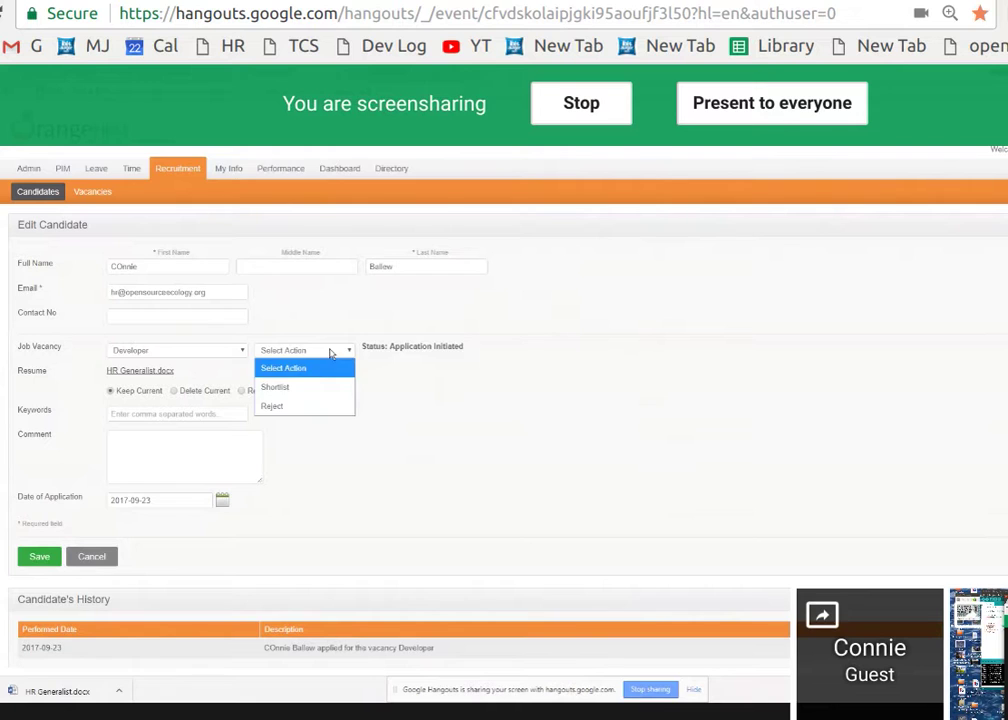
click(320, 385)
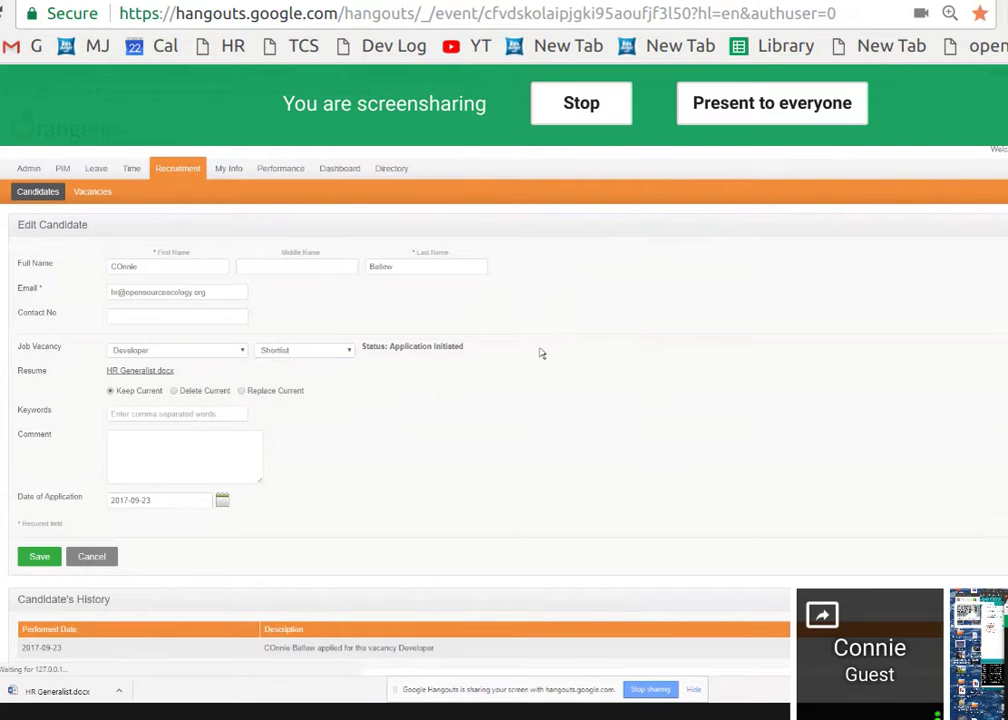
click(32, 556)
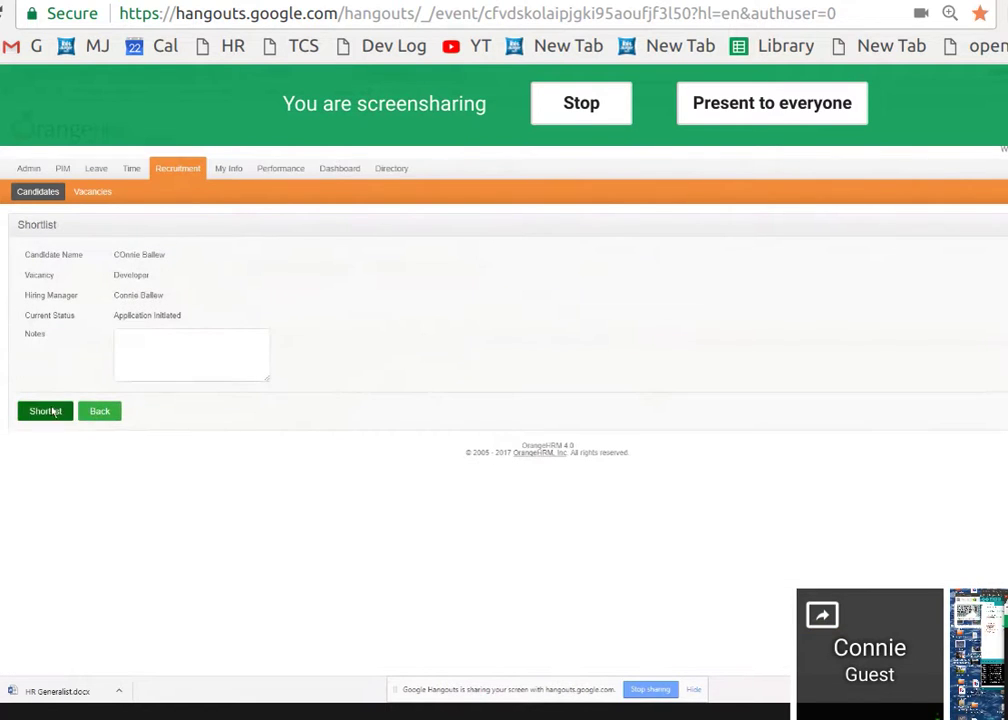
click(172, 342)
text(moving to 1st interview)
click(44, 411)
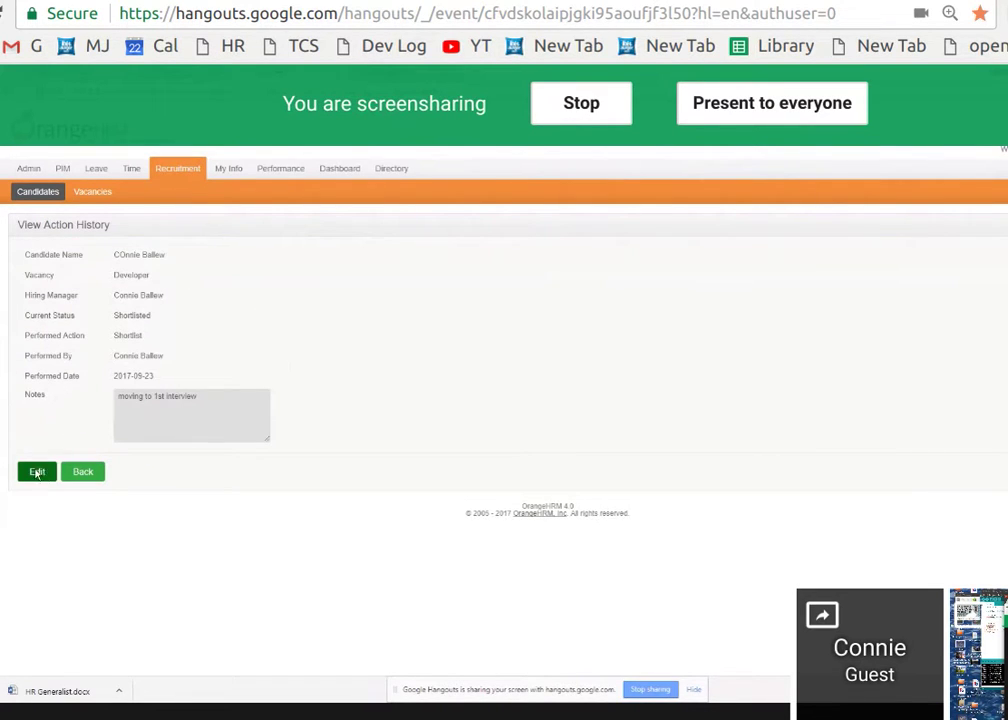
Re-save the shortlist record and choose Schedule Interview as the next action.
click(37, 471)
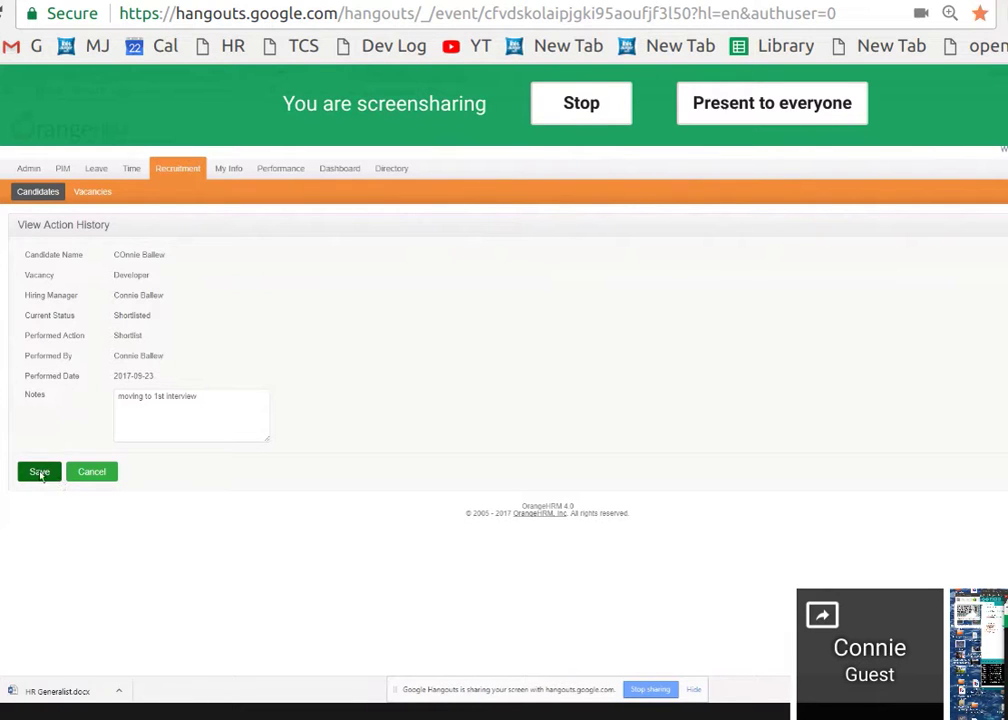
click(39, 471)
click(50, 474)
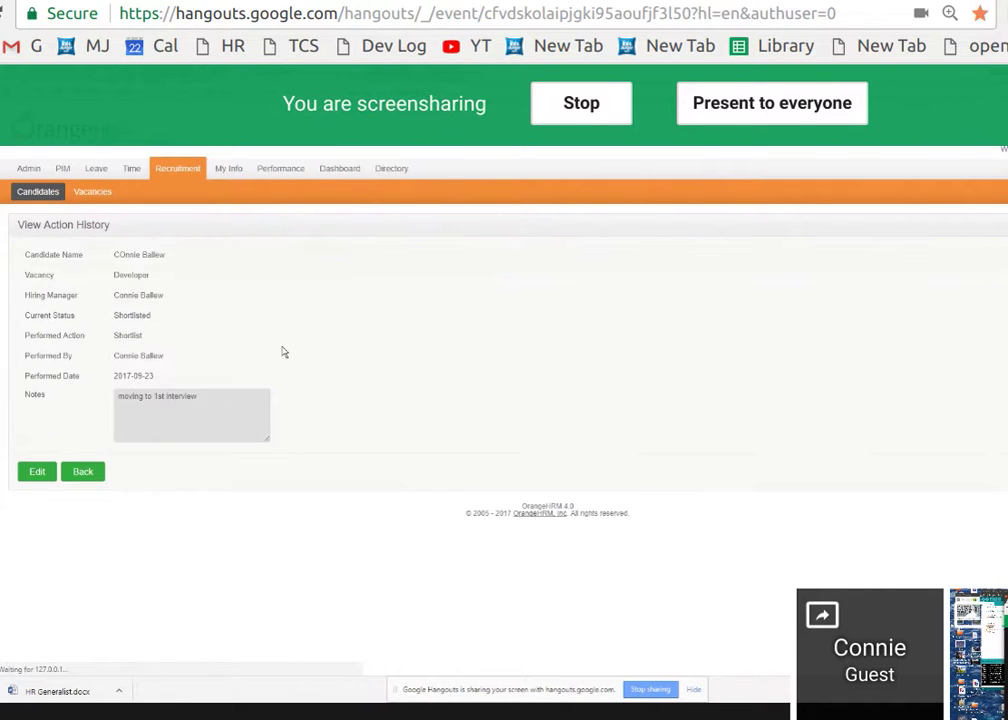
click(313, 352)
click(296, 389)
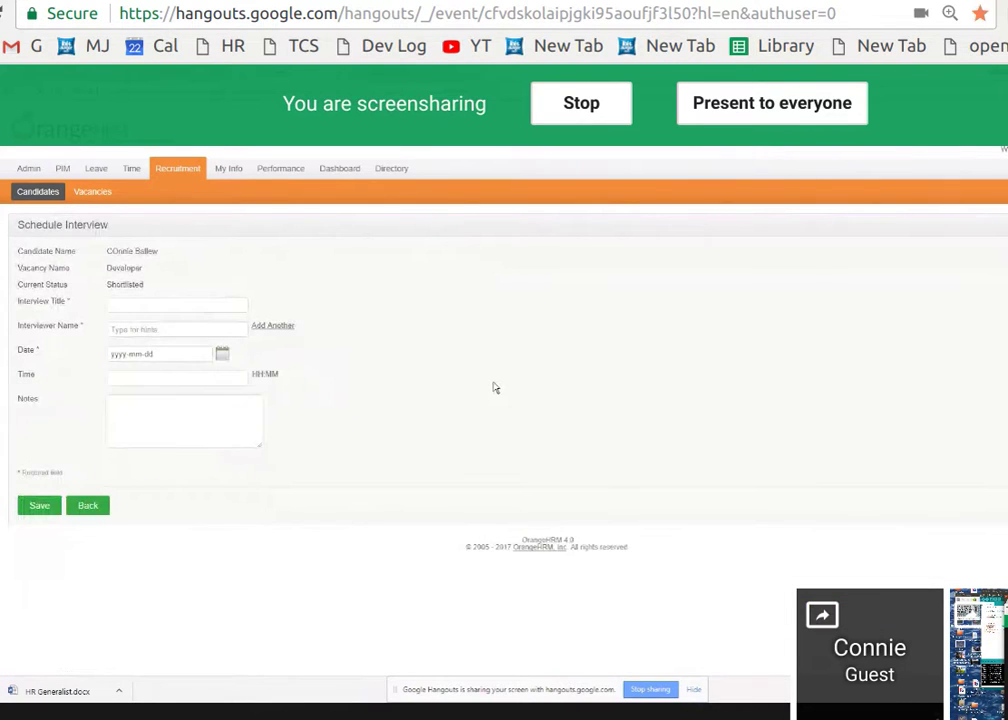
Title the interview 'skype session', assign the suggested interviewer, and date it 2017-09-23.
text(skype sc)
key(BackSpace)
key(BackSpace)
text(sa)
text(ssion)
click(156, 330)
text(mart)
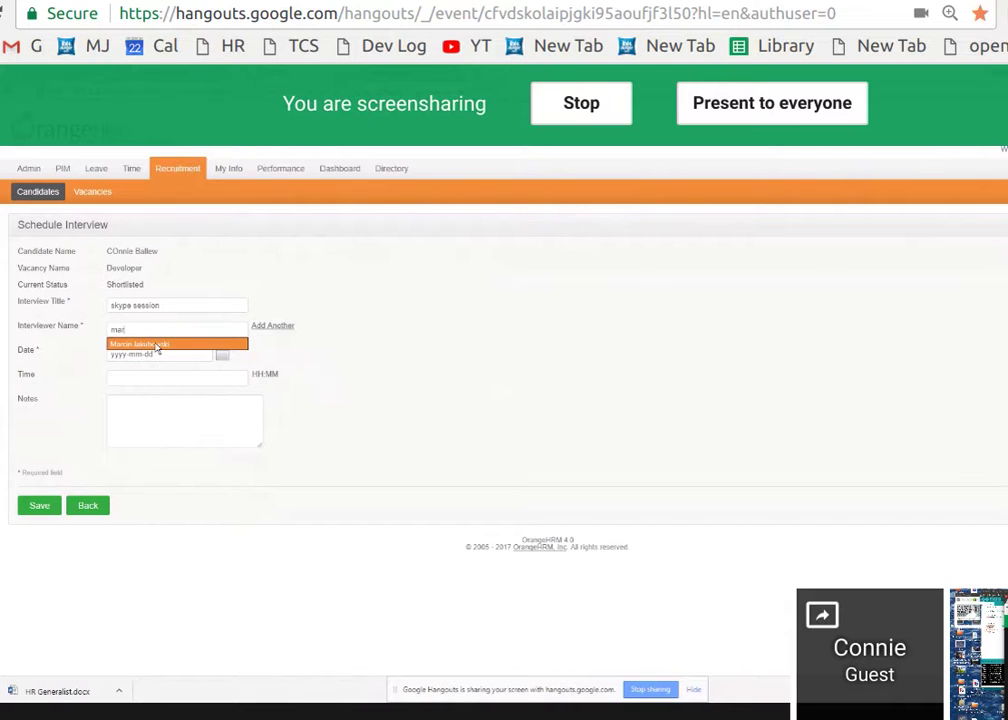
click(125, 344)
click(220, 355)
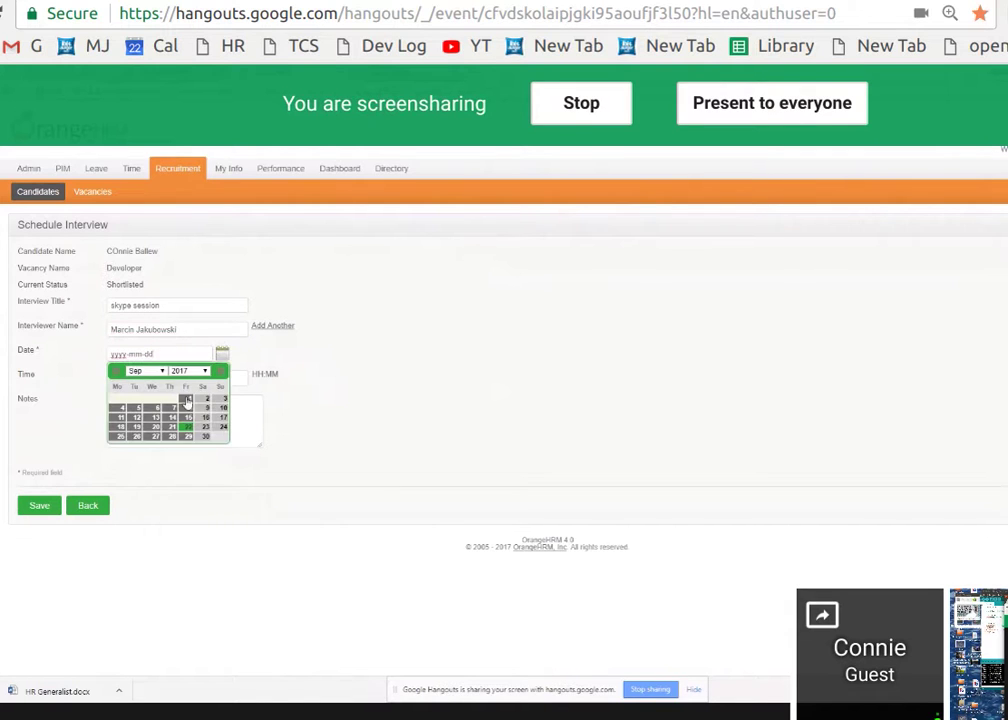
click(208, 427)
Set the interview time to 14:00, note the Skype contact ID, and save.
click(180, 383)
text(14:00)
click(118, 408)
text(skype i)
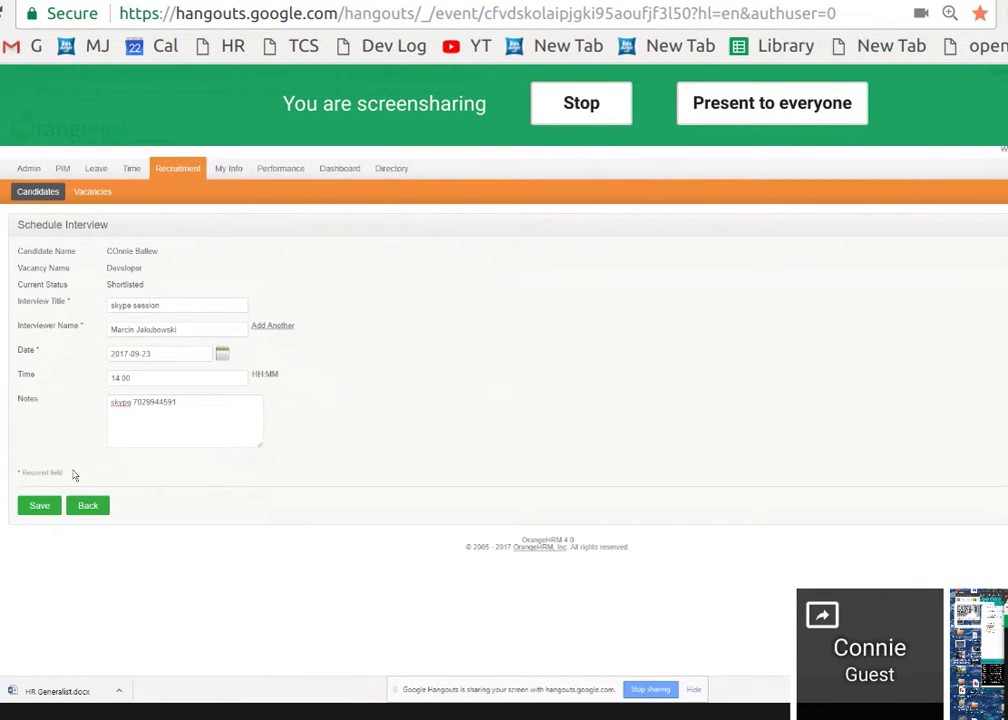
click(39, 505)
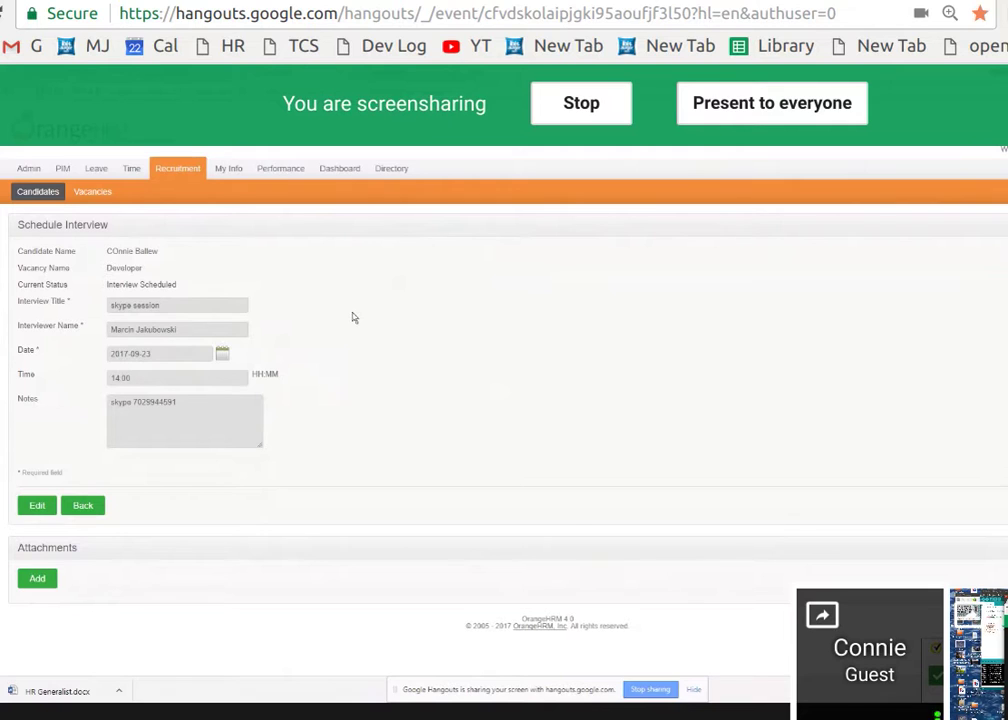
Go back to the candidate record, whose history now lists the scheduled skype session.
drag(112, 414, 203, 415)
click(93, 517)
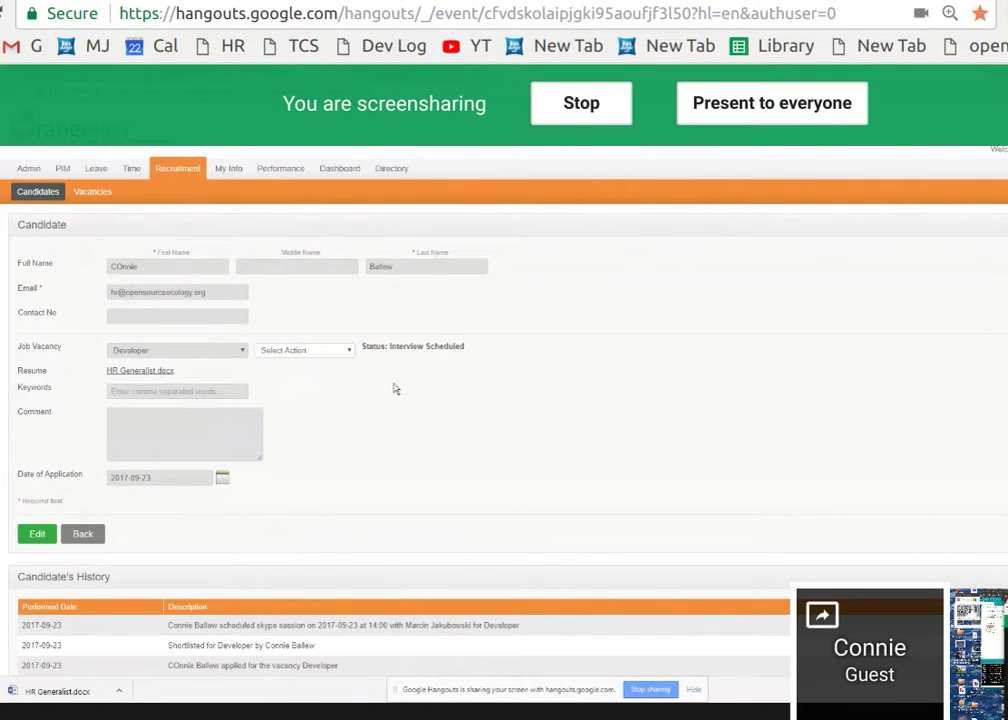
Mark the skype session interview as passed and return to the candidate record.
click(348, 354)
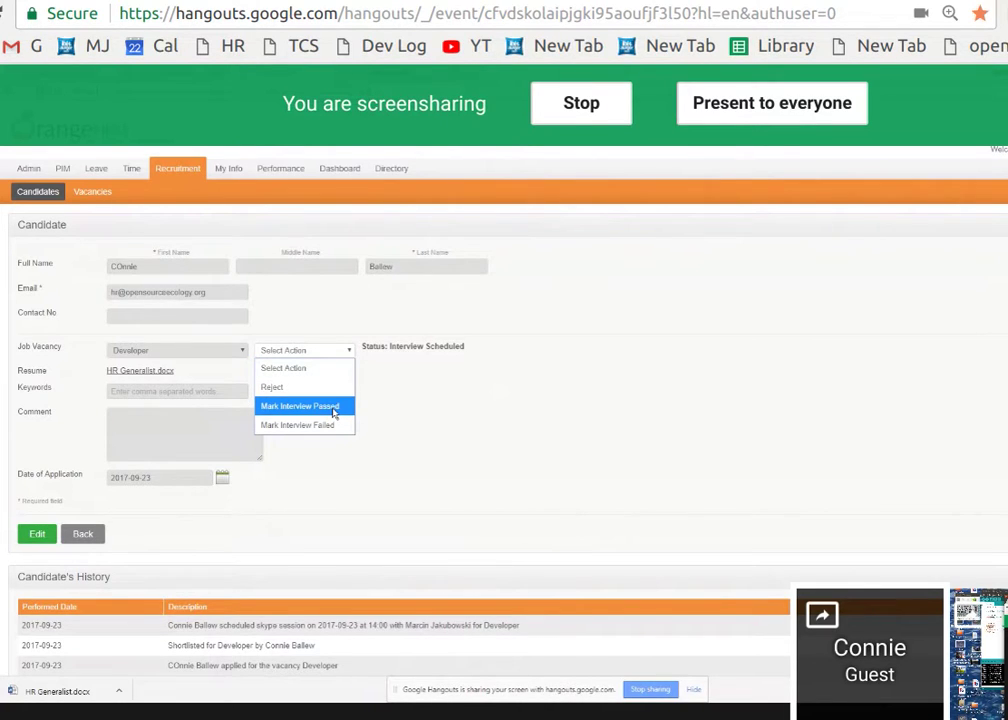
click(334, 410)
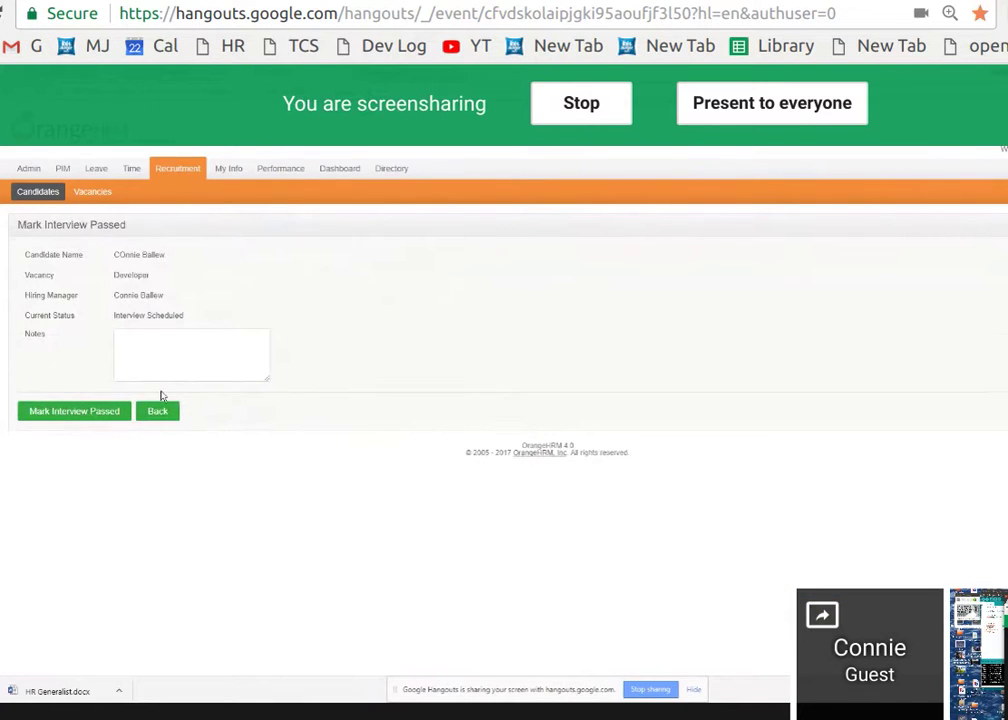
click(111, 413)
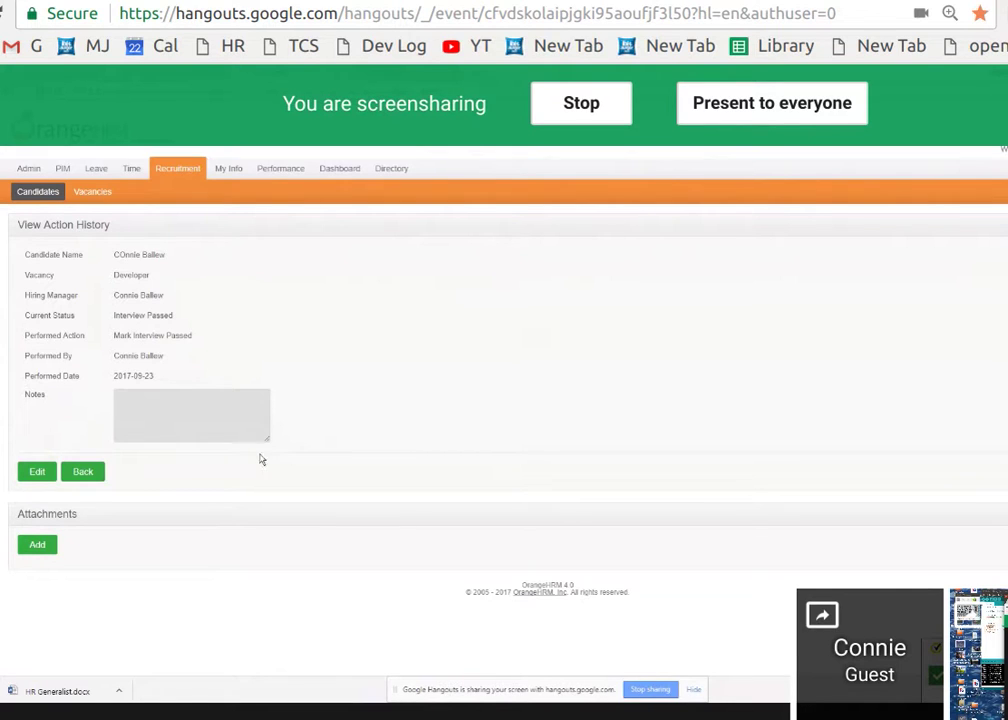
click(95, 475)
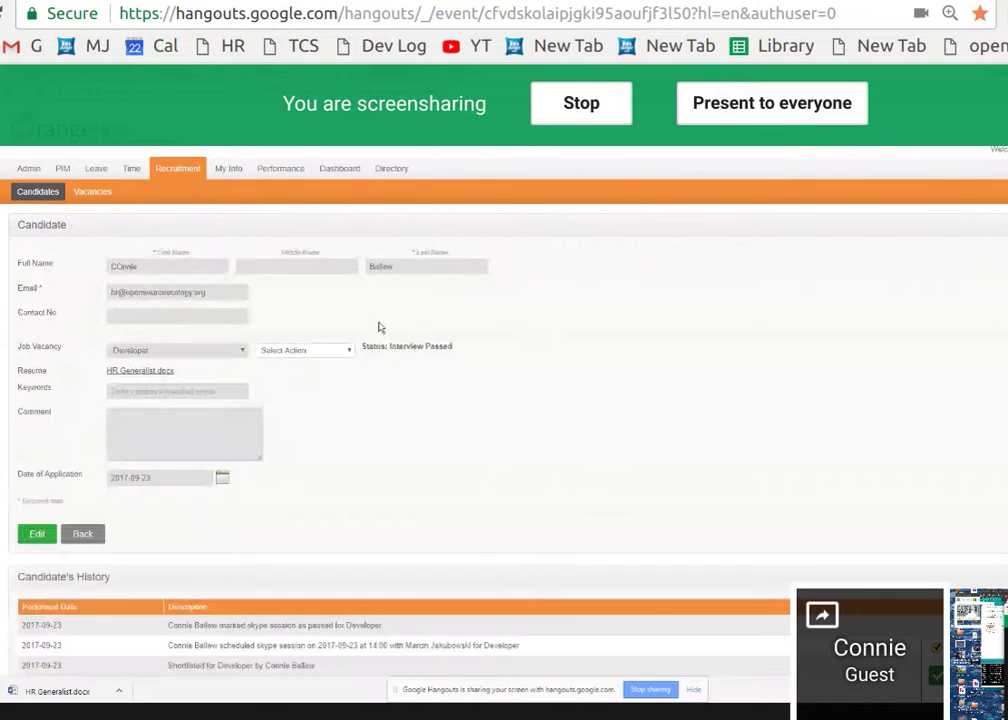
Offer the Developer job to the candidate with short placeholder notes.
click(349, 353)
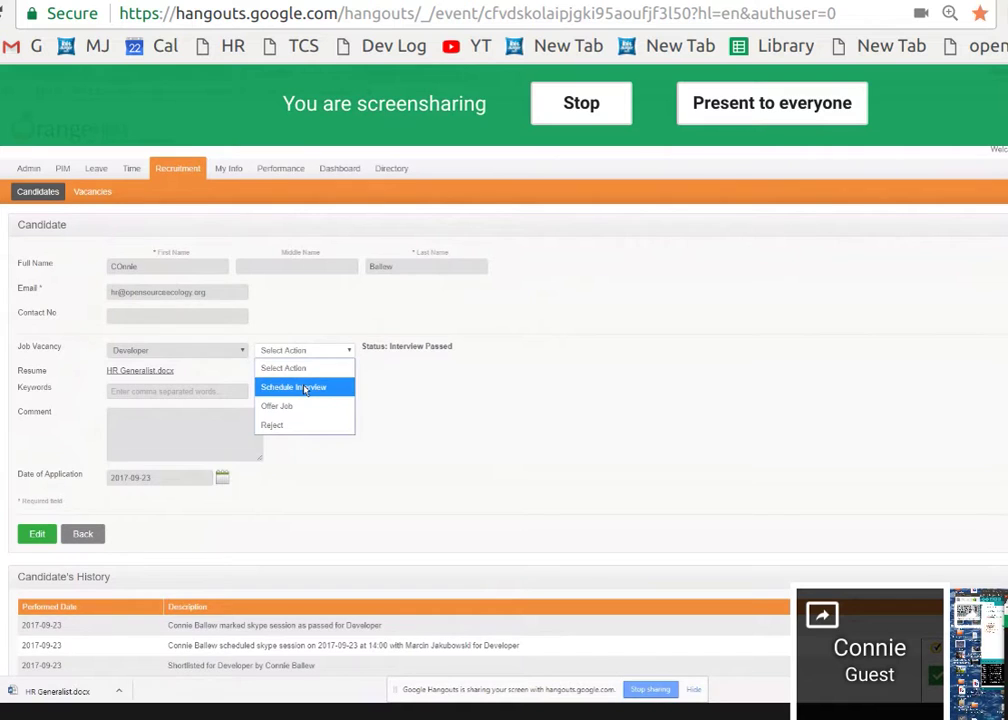
click(285, 406)
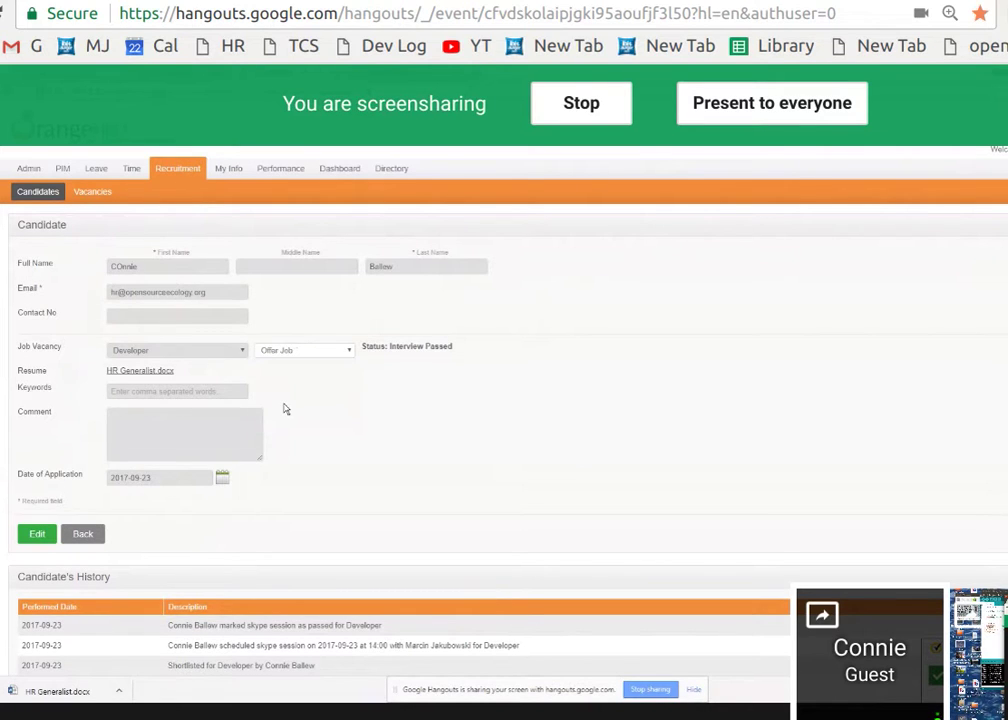
click(196, 346)
text(jerltjlerlw)
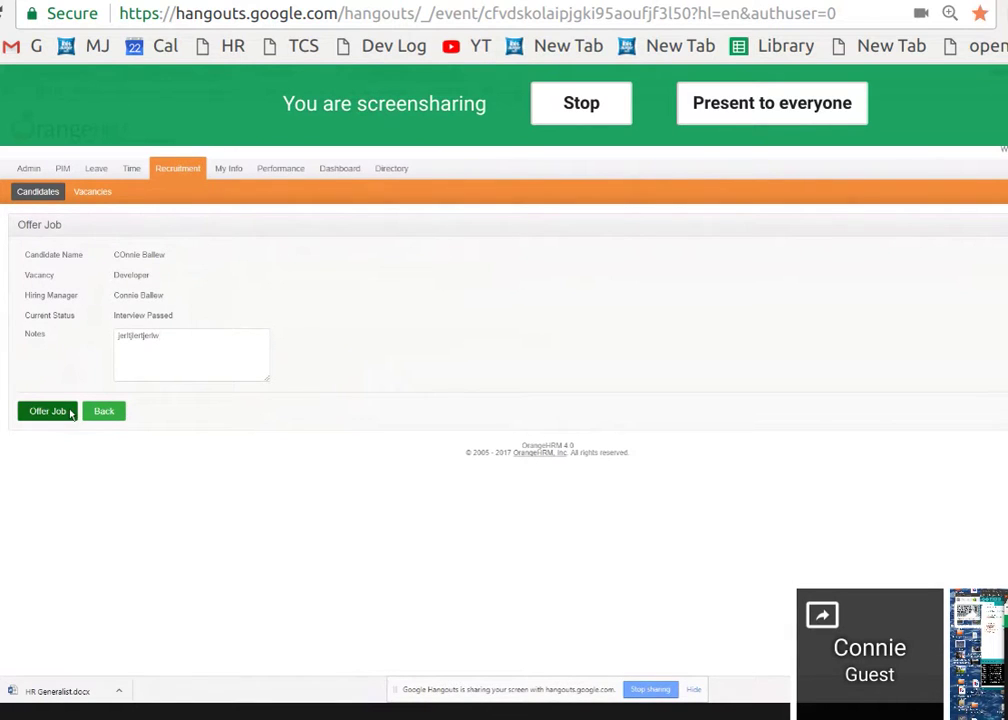
click(70, 413)
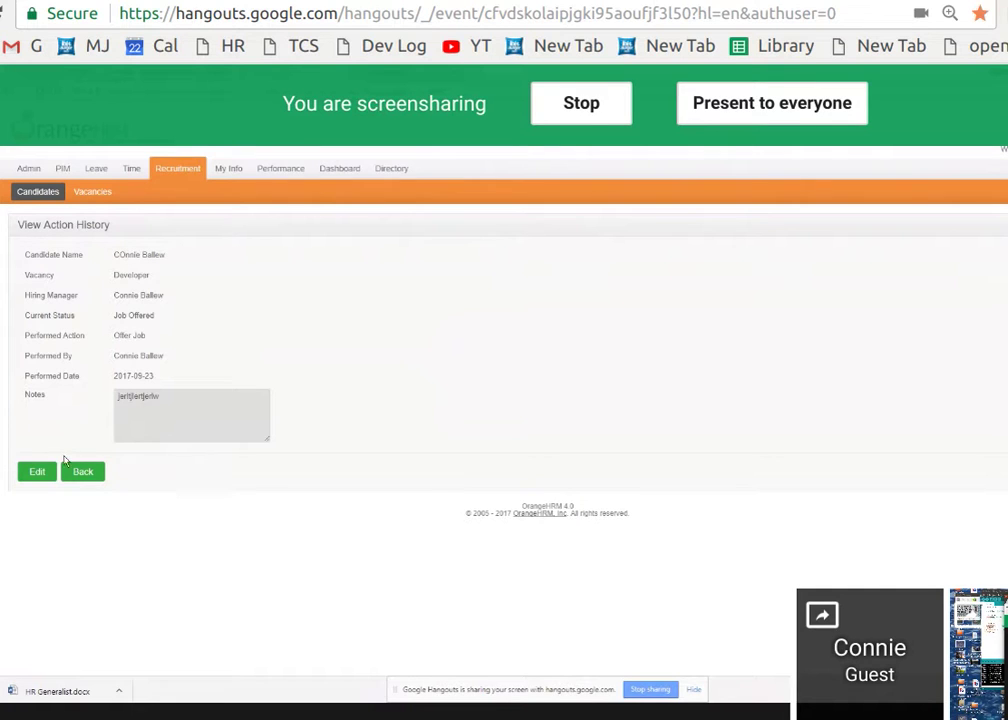
Return to the candidate record and hire the candidate for the Developer job.
click(90, 476)
click(82, 471)
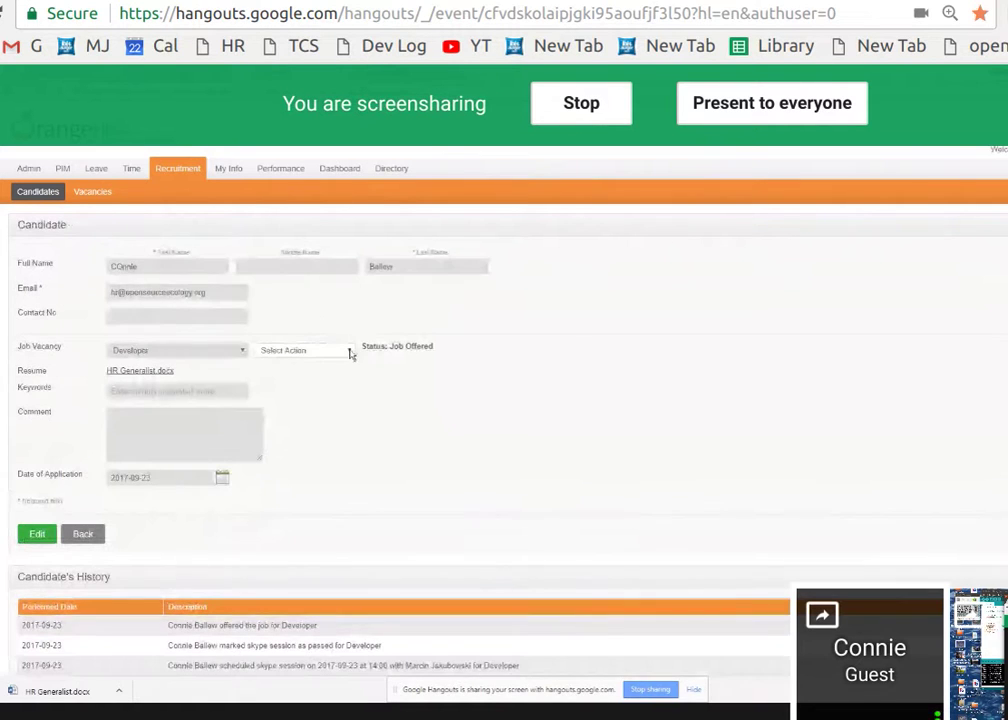
click(350, 351)
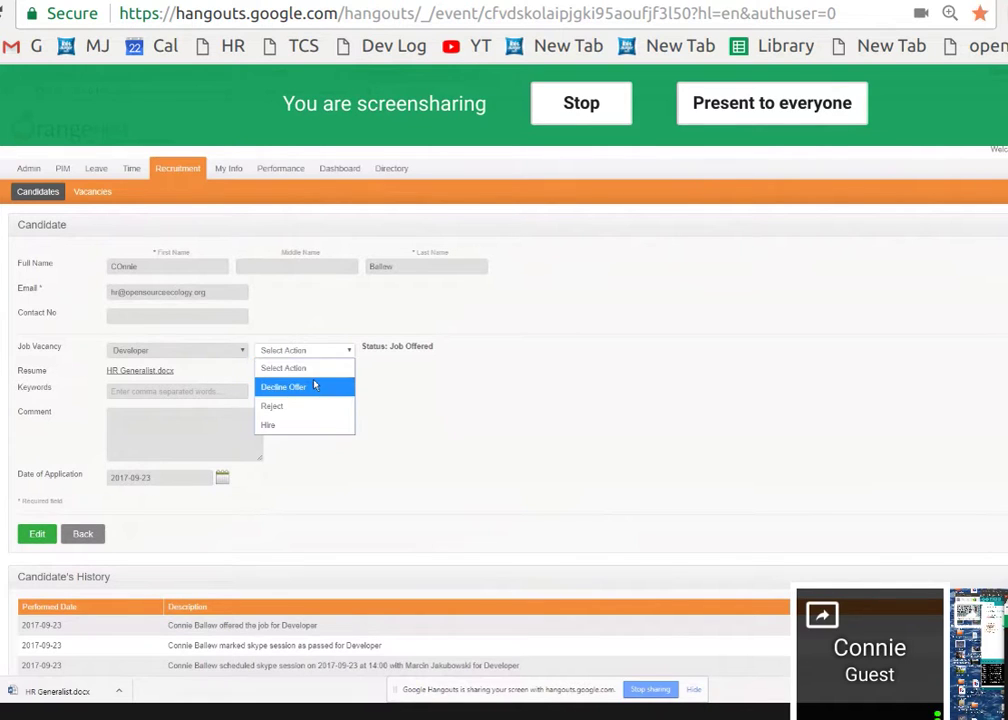
click(270, 427)
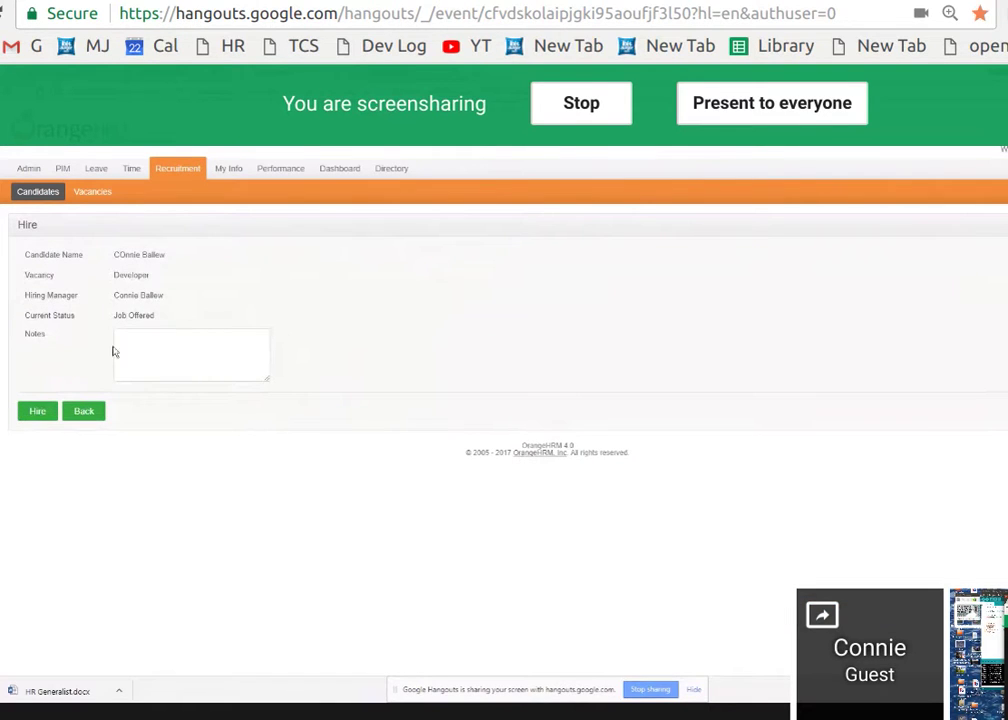
click(37, 411)
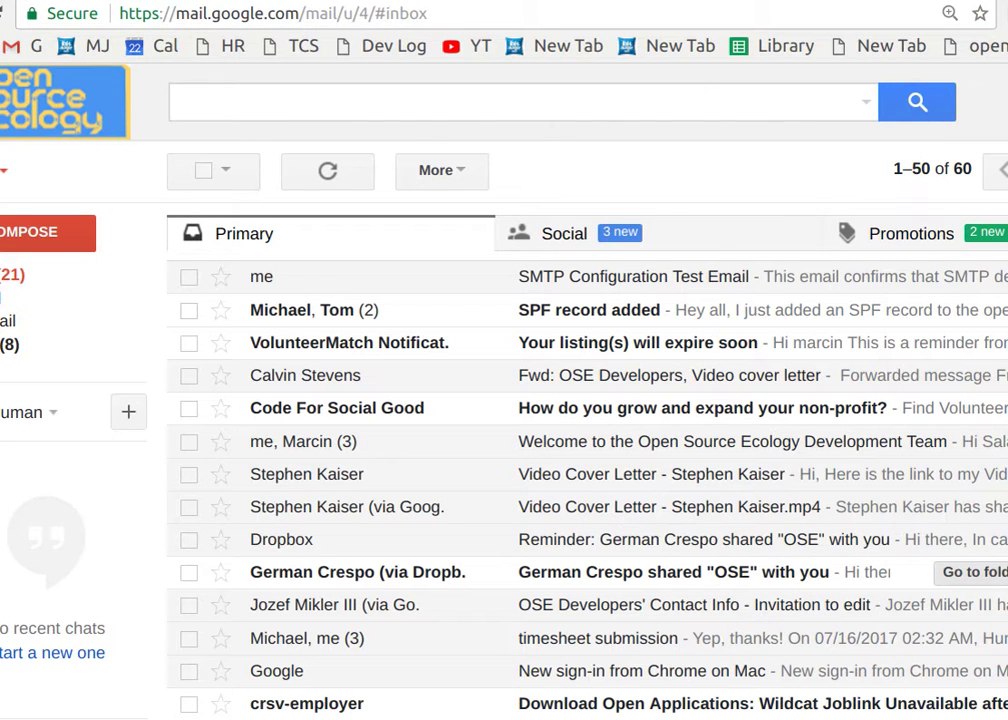
Cycle through the wiki, Gmail and Hangouts tabs to bring the screen-sharing call into view.
click(456, 5)
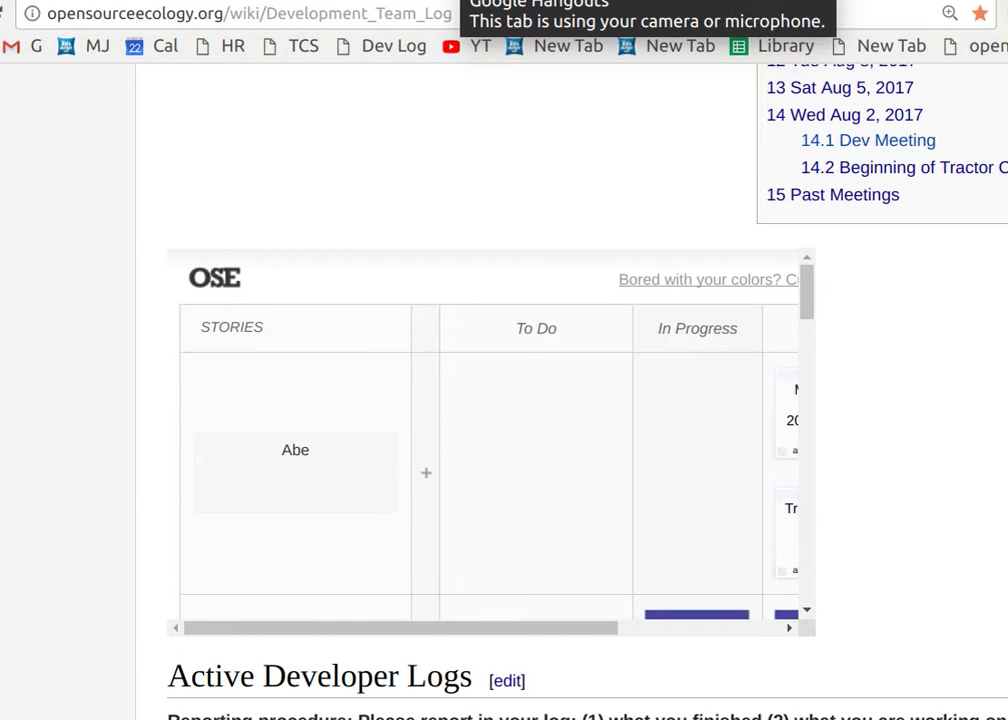
key(ctrl+shift+Tab)
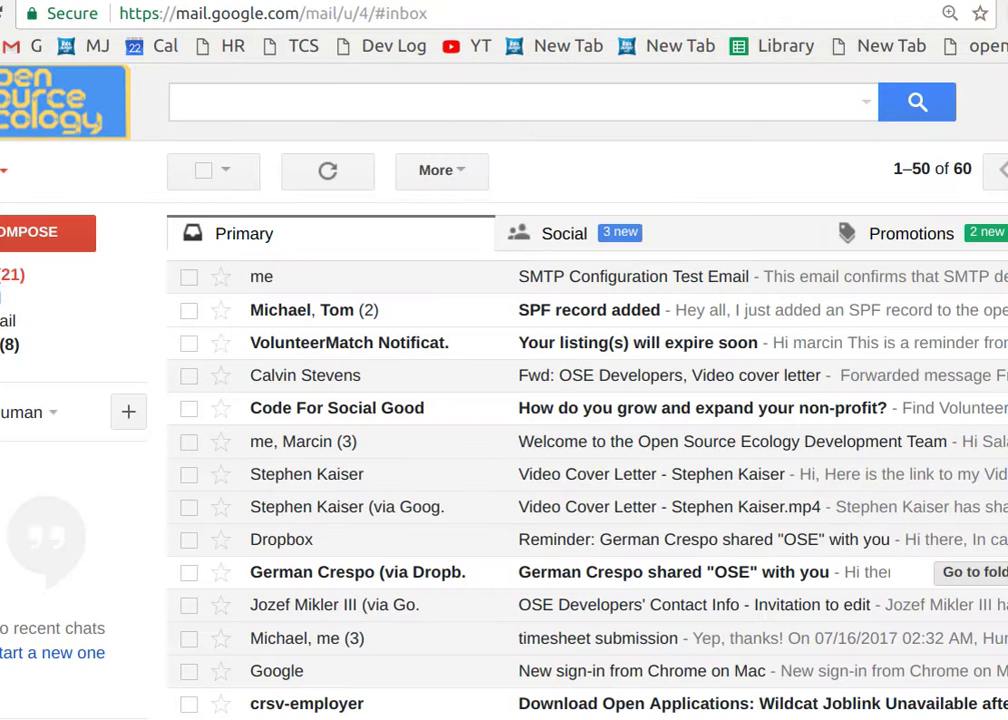
key(ctrl+Tab)
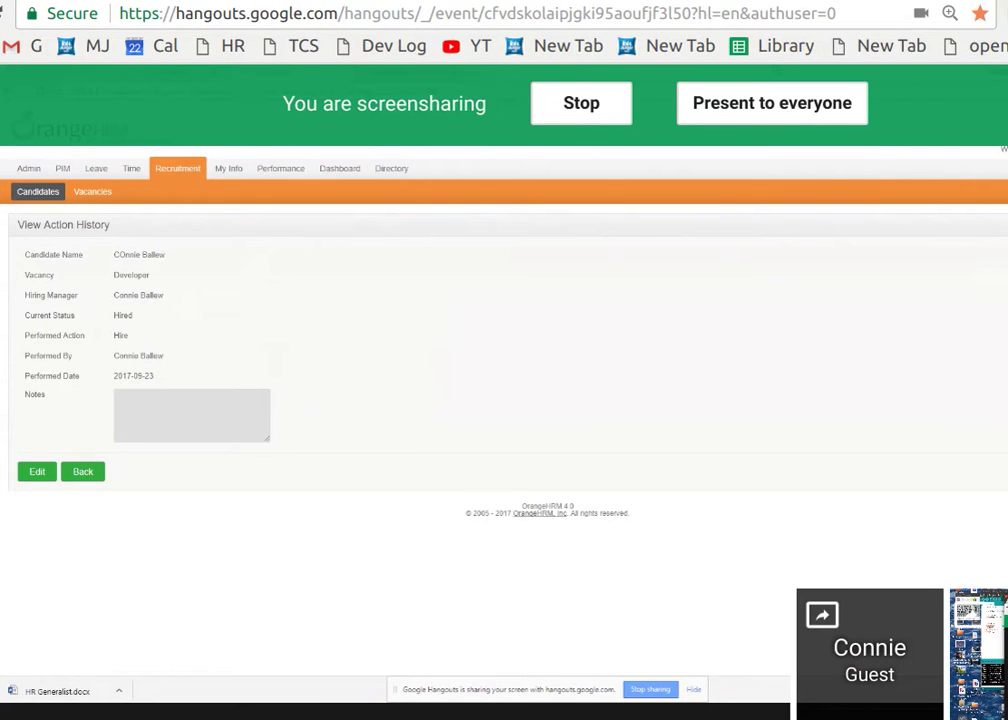
key(ctrl+shift+Tab)
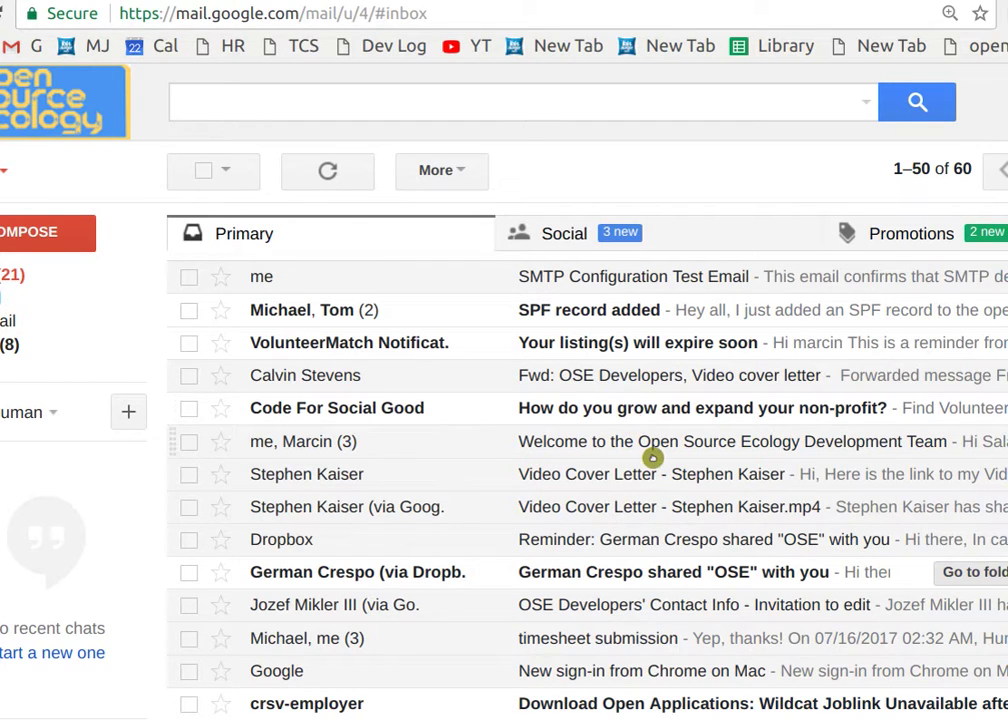
click(488, 4)
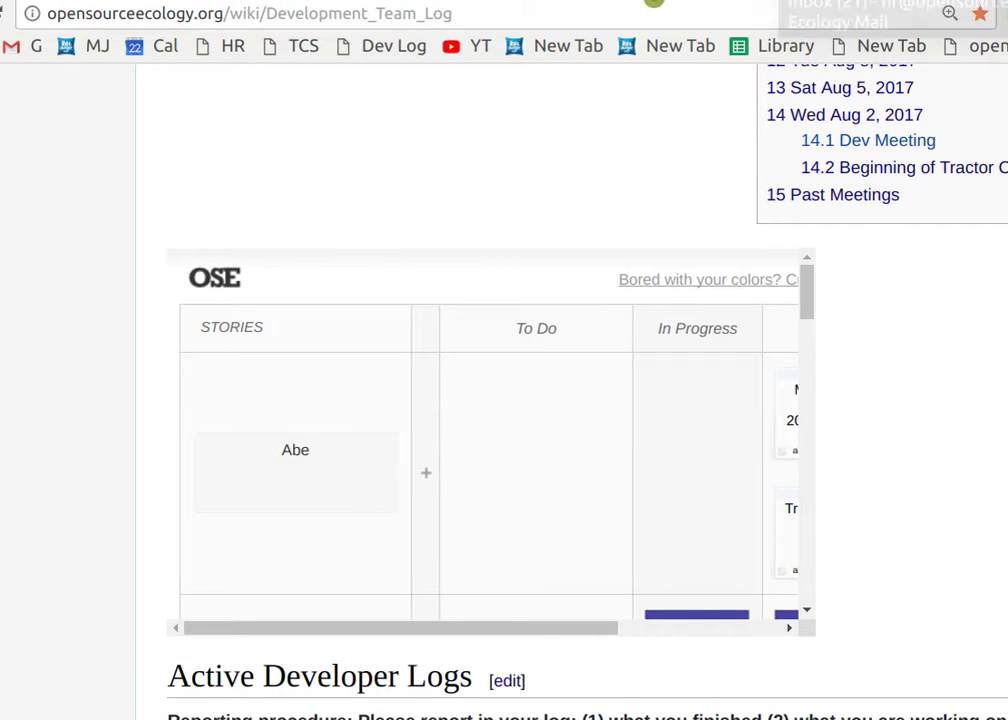
click(470, 3)
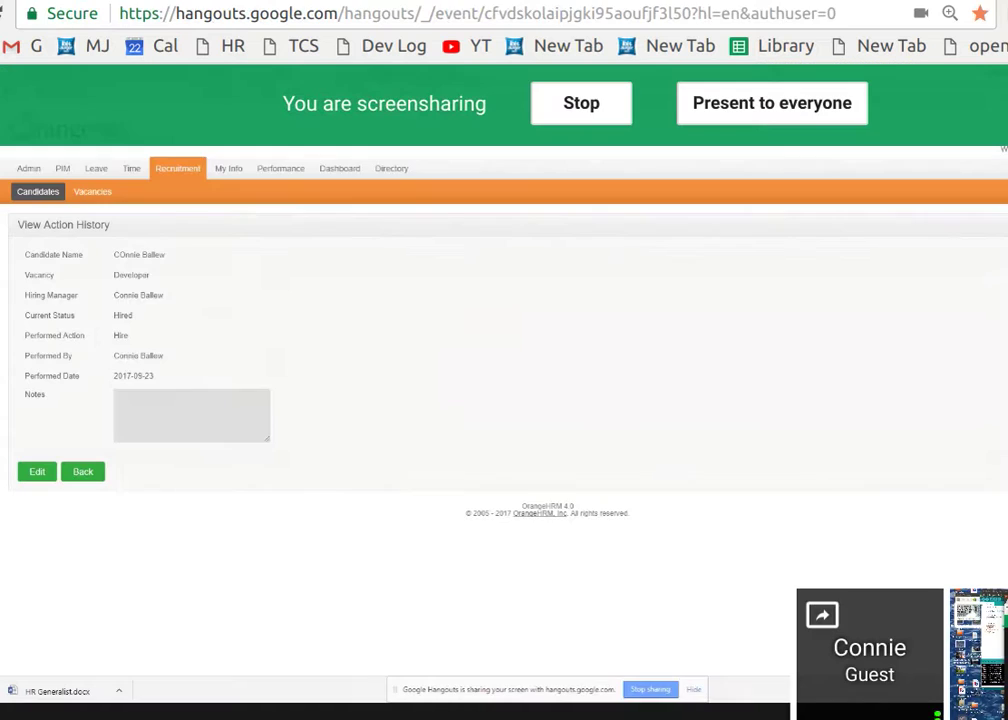
mouse_move(487, 35)
mouse_move(781, 157)
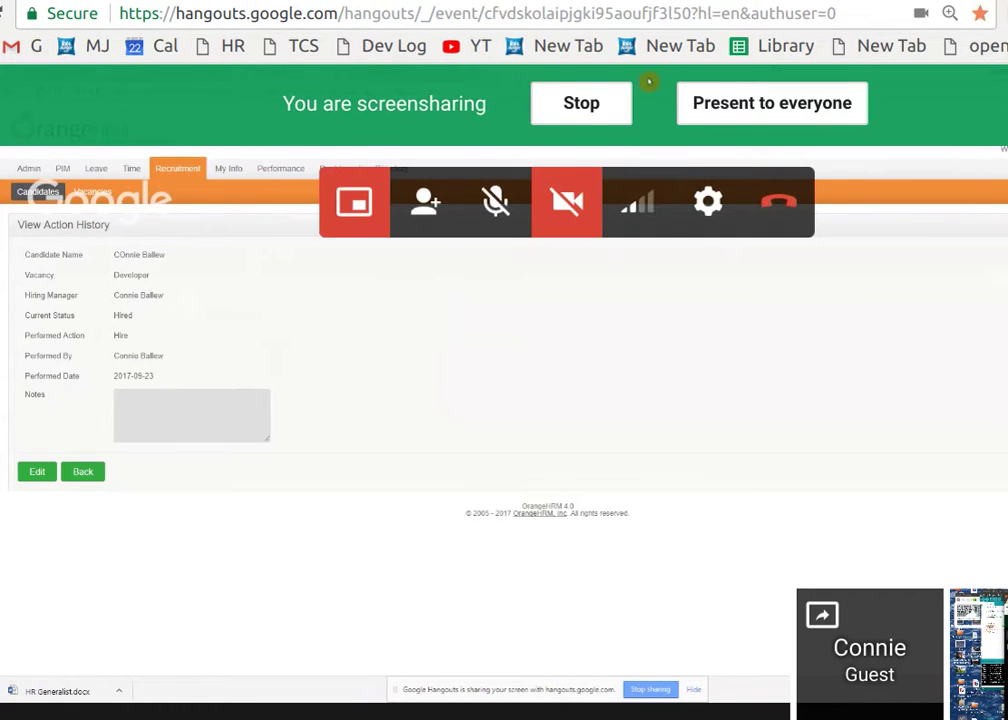
click(589, 104)
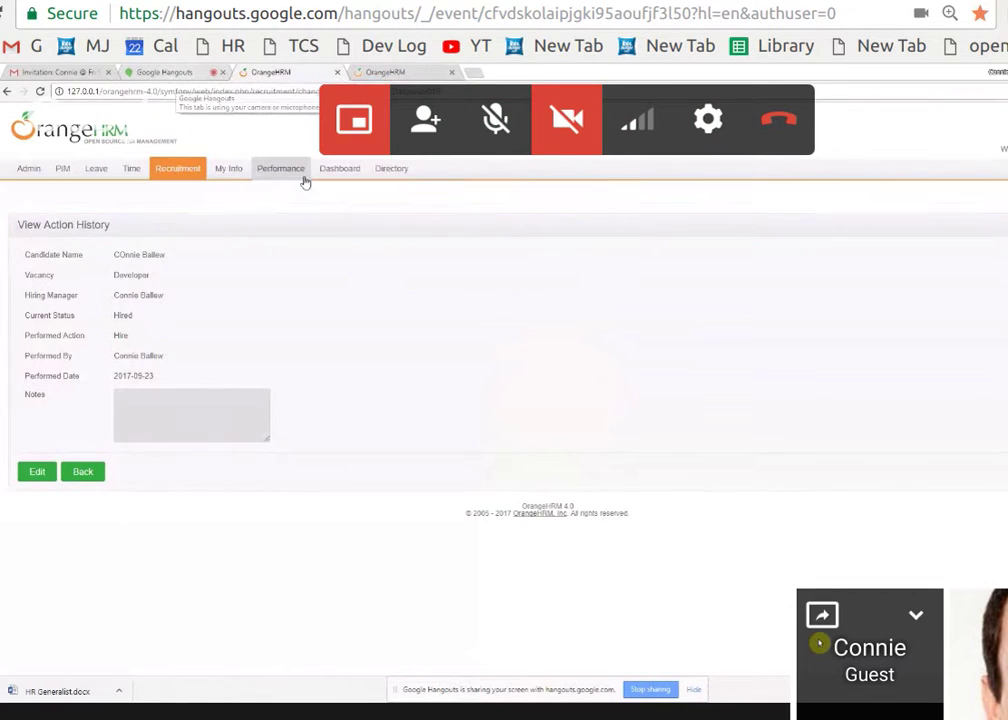
mouse_move(304, 180)
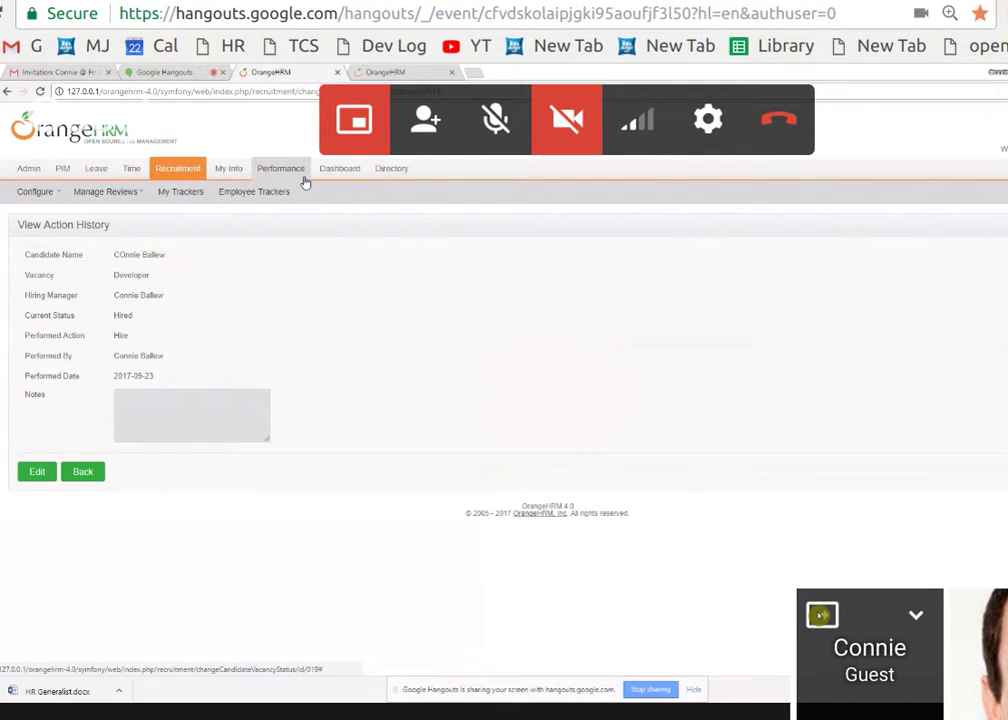
mouse_move(66, 177)
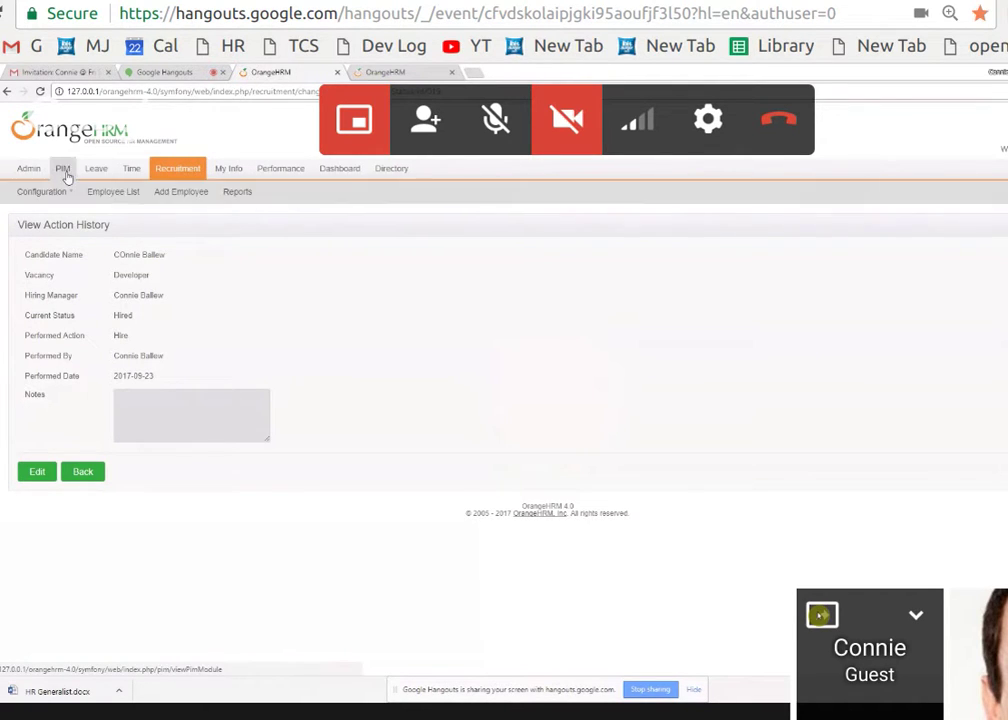
mouse_move(173, 171)
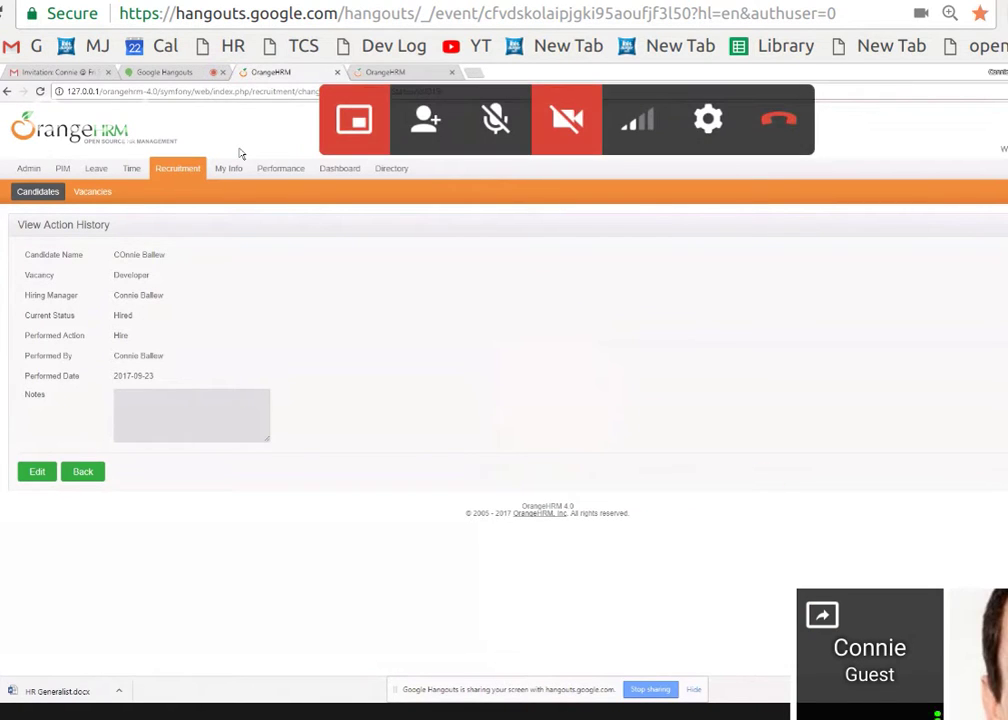
click(229, 3)
Load the Connie Log wiki page in place of Teensy_Log and edit its Mon Sep 18, 2017 section.
double_click(295, 13)
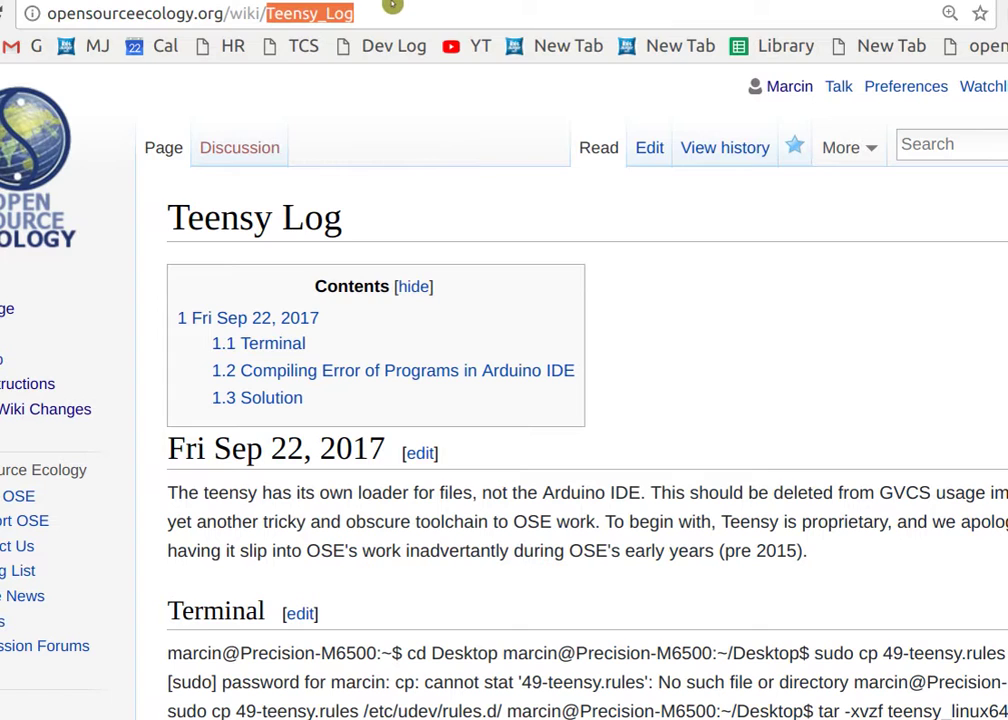
text(Connie L)
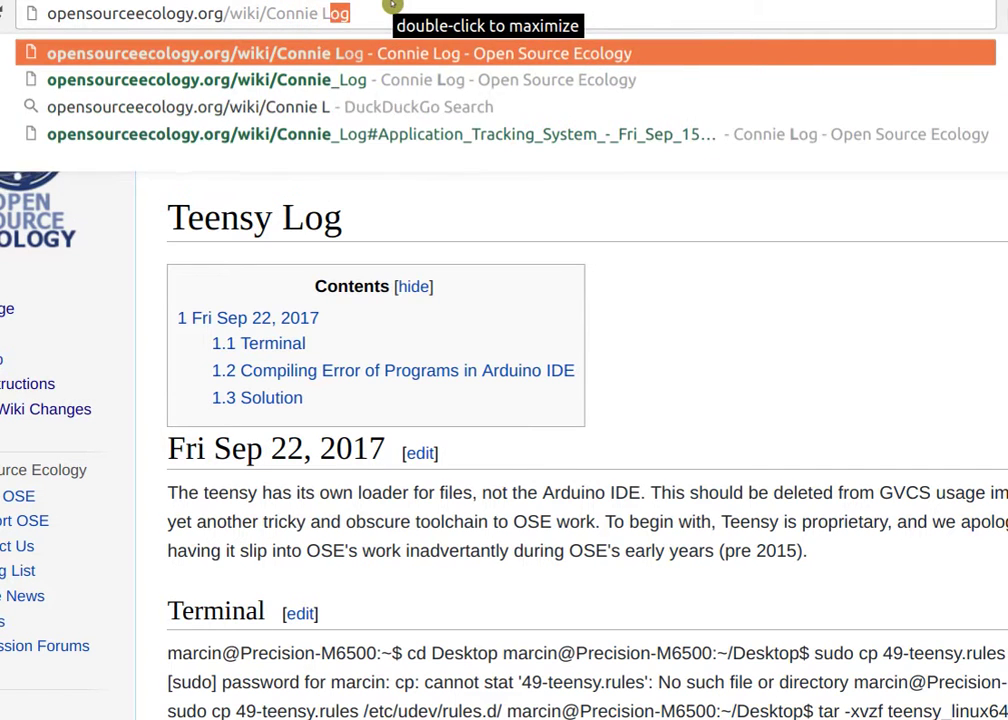
key(Return)
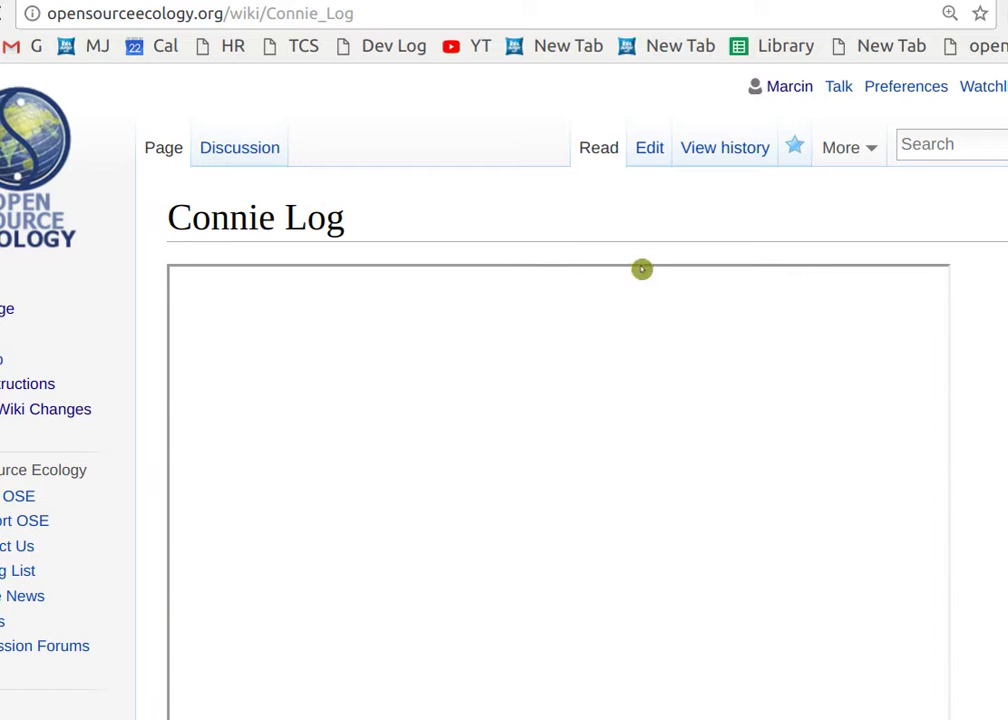
scroll(620, 290, down, 10)
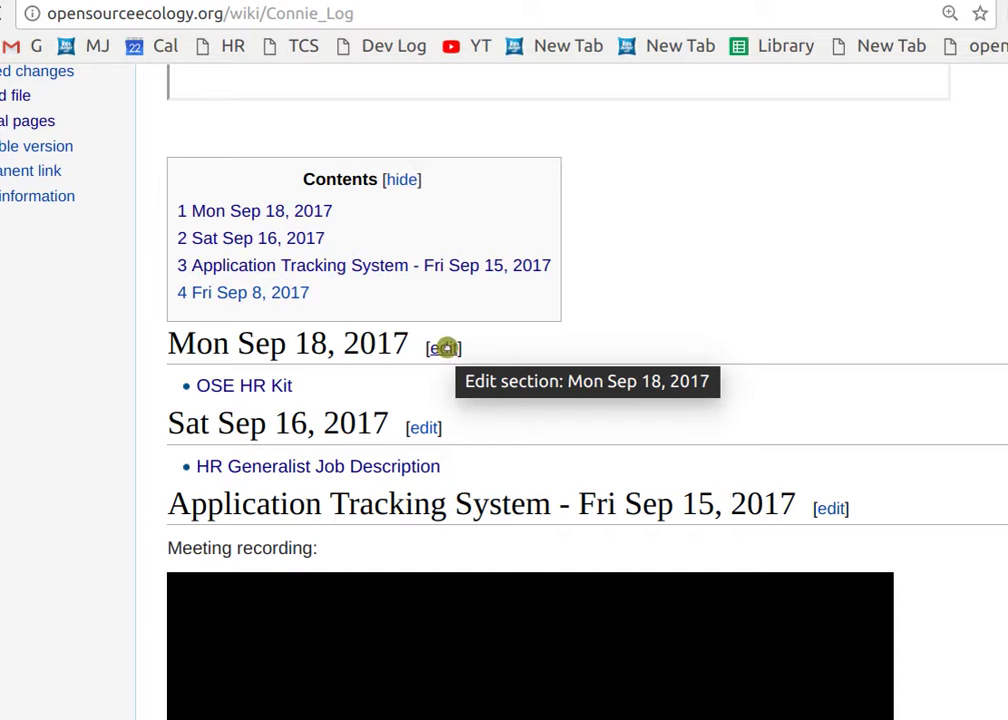
scroll(449, 349, down, 4)
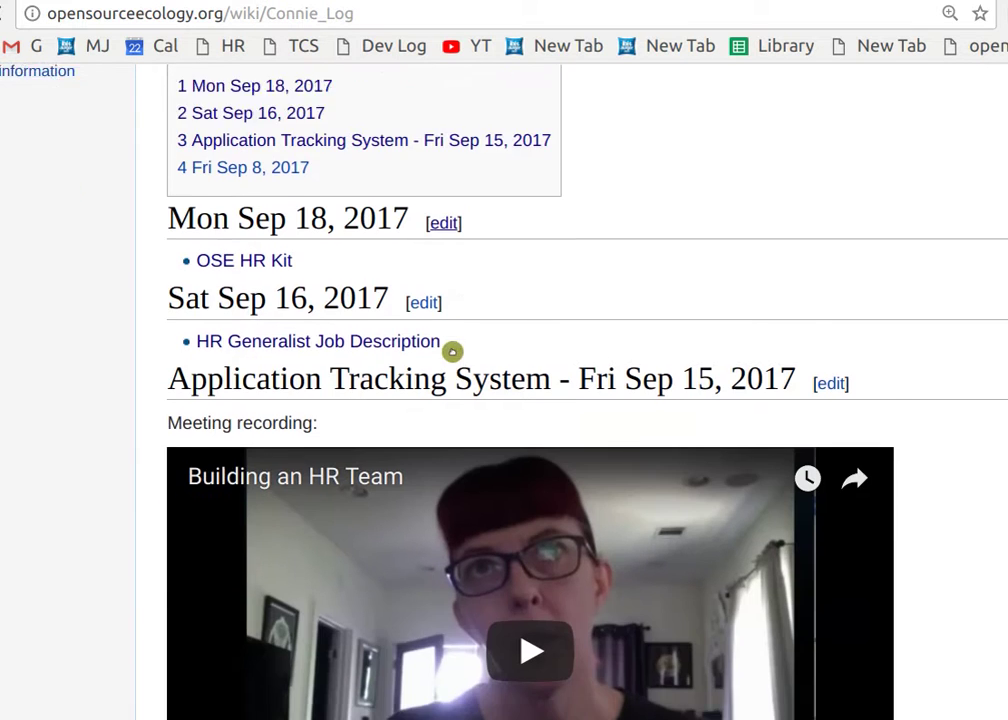
click(437, 163)
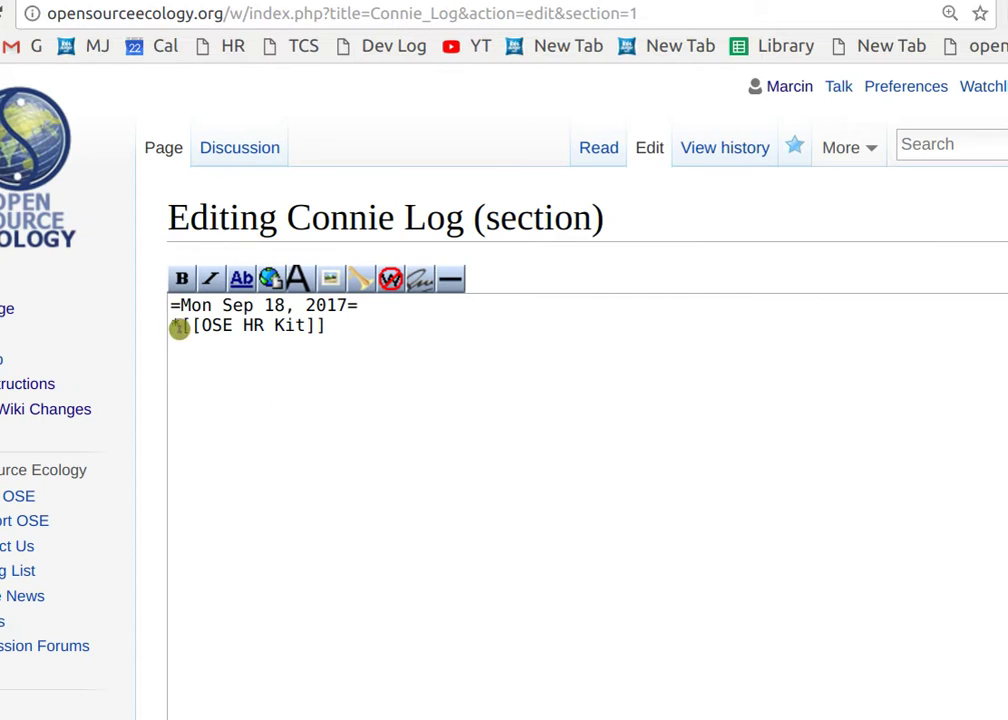
Insert a new '=Fri Sep 22, 2017=' heading above the existing log entries.
click(174, 308)
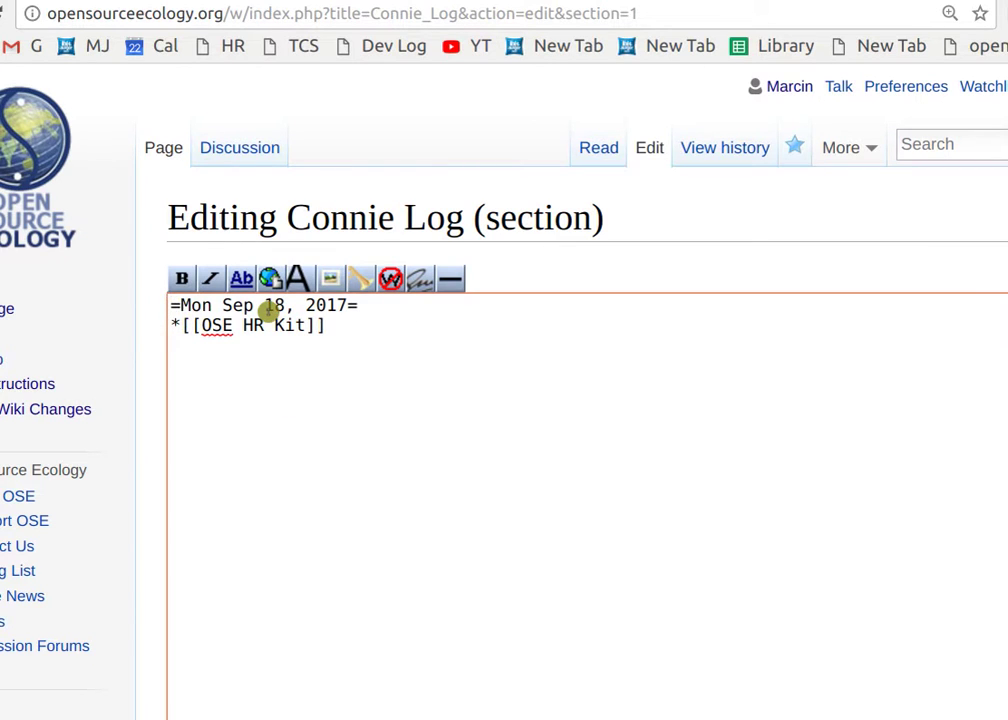
key(Return)
key(Return)
key(Up)
key(Up)
text(=Sp)
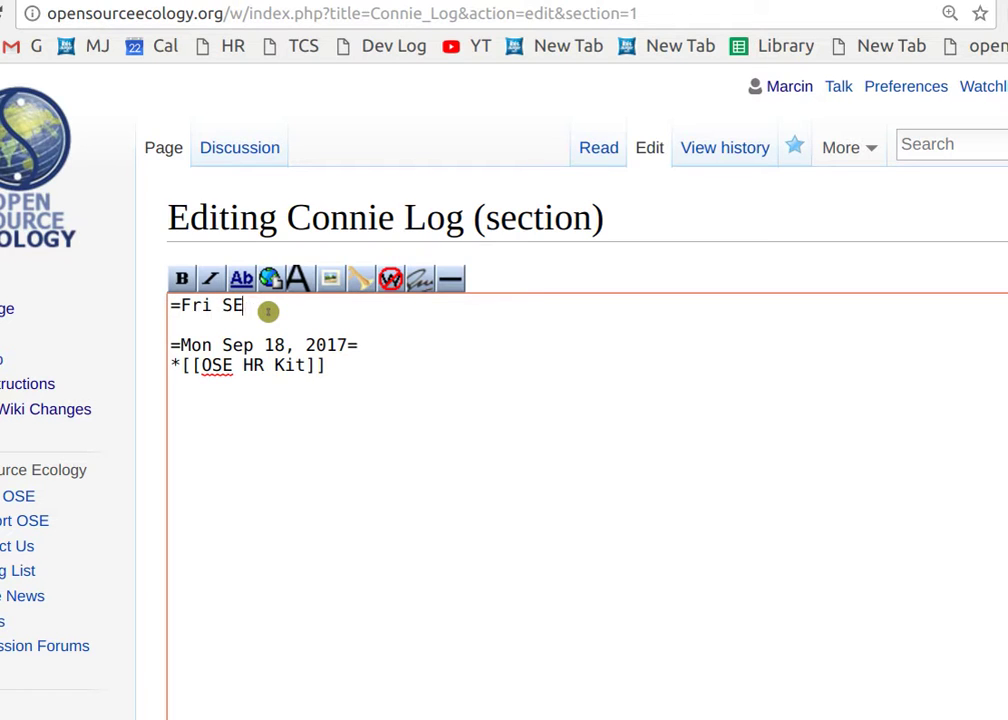
text(22, 201)
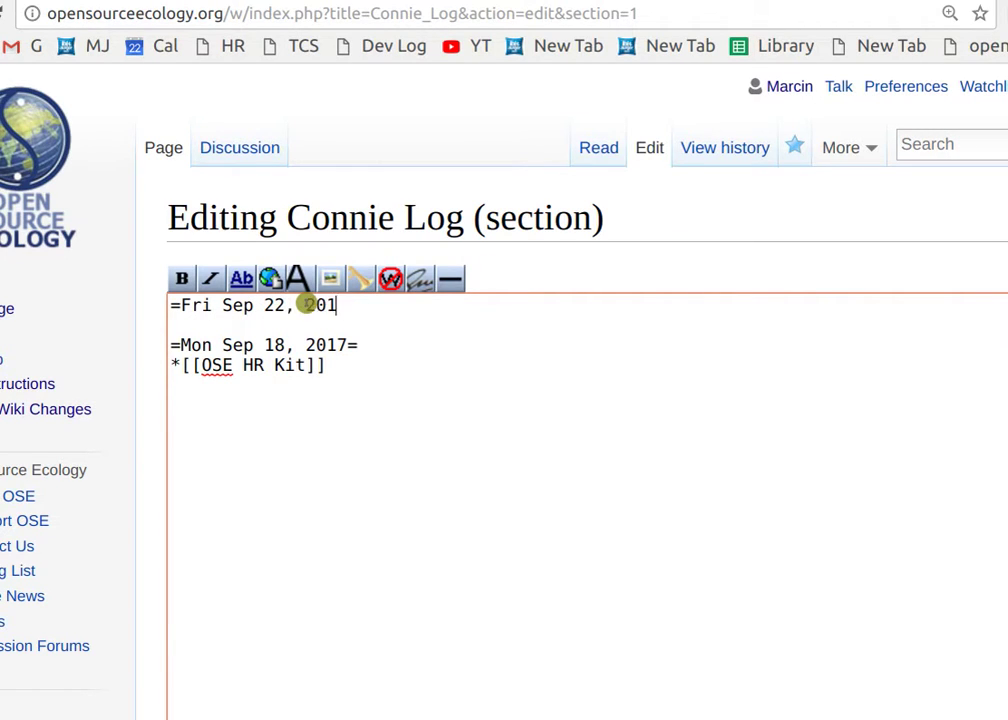
text(7=)
key(Return)
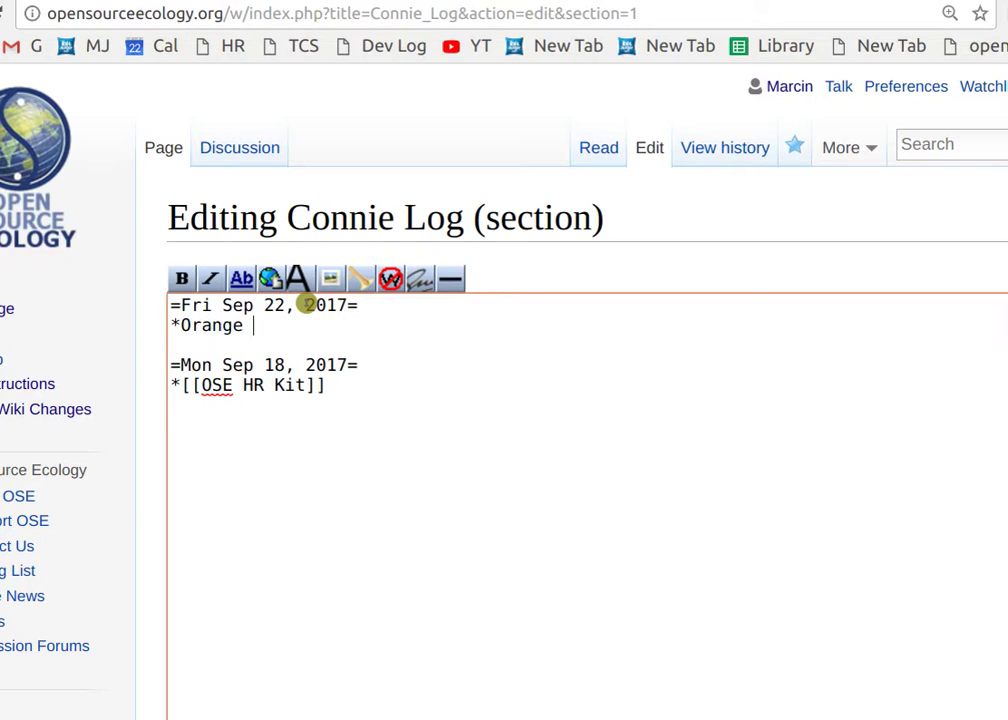
List '*OrangeHRM' and '*Capterra' as bullets under the new heading, then return to the call.
key(Return)
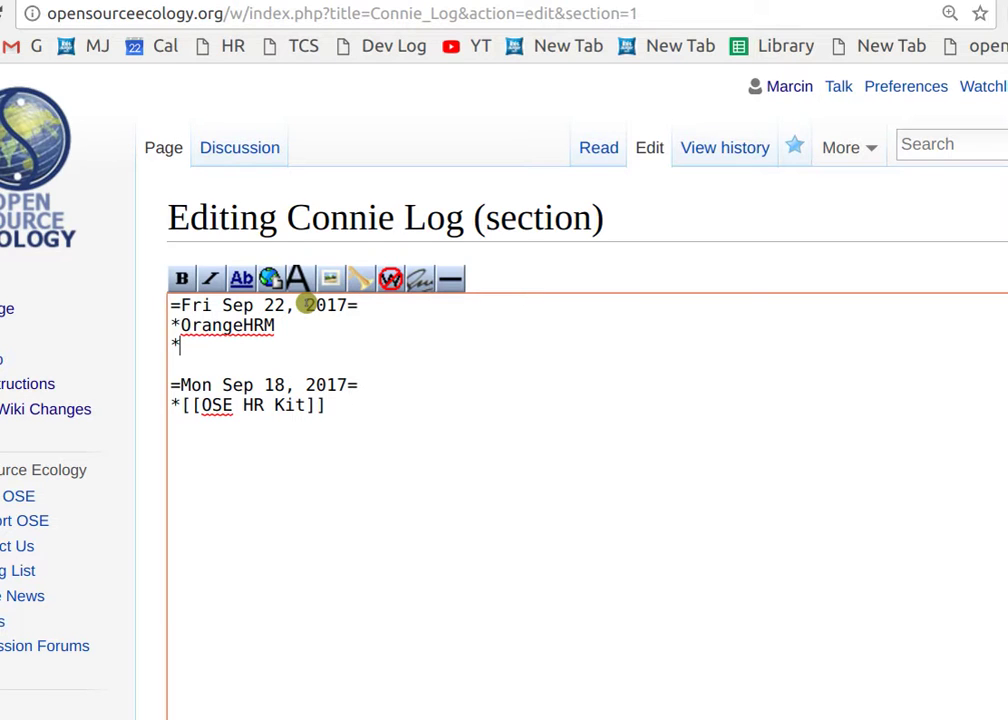
right_click(307, 305)
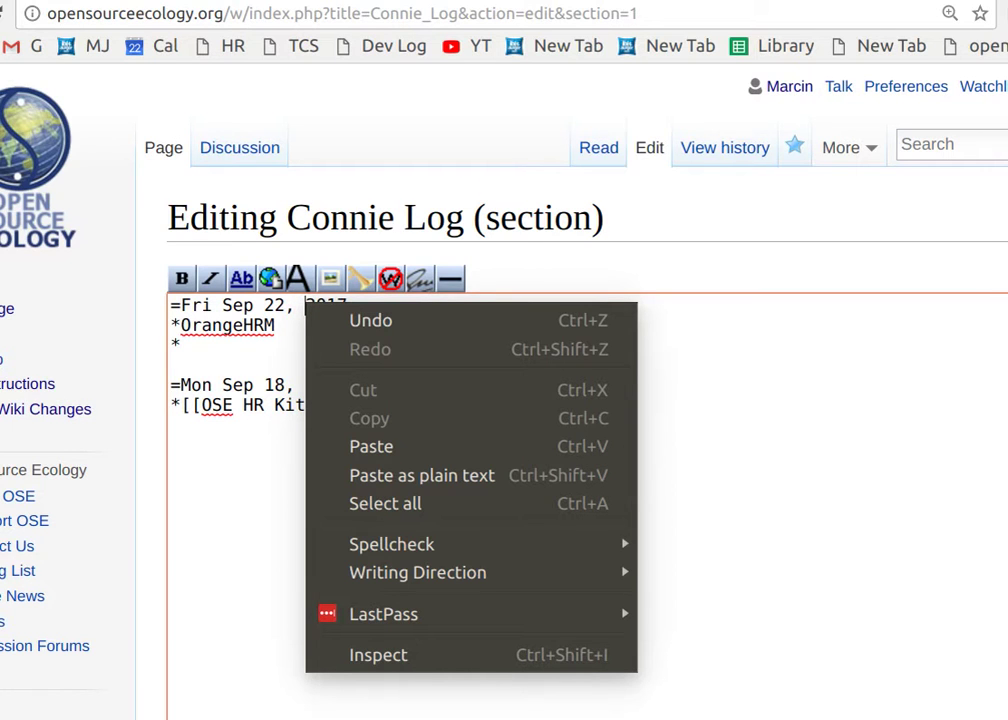
click(198, 344)
scroll(182, 434, down, 3)
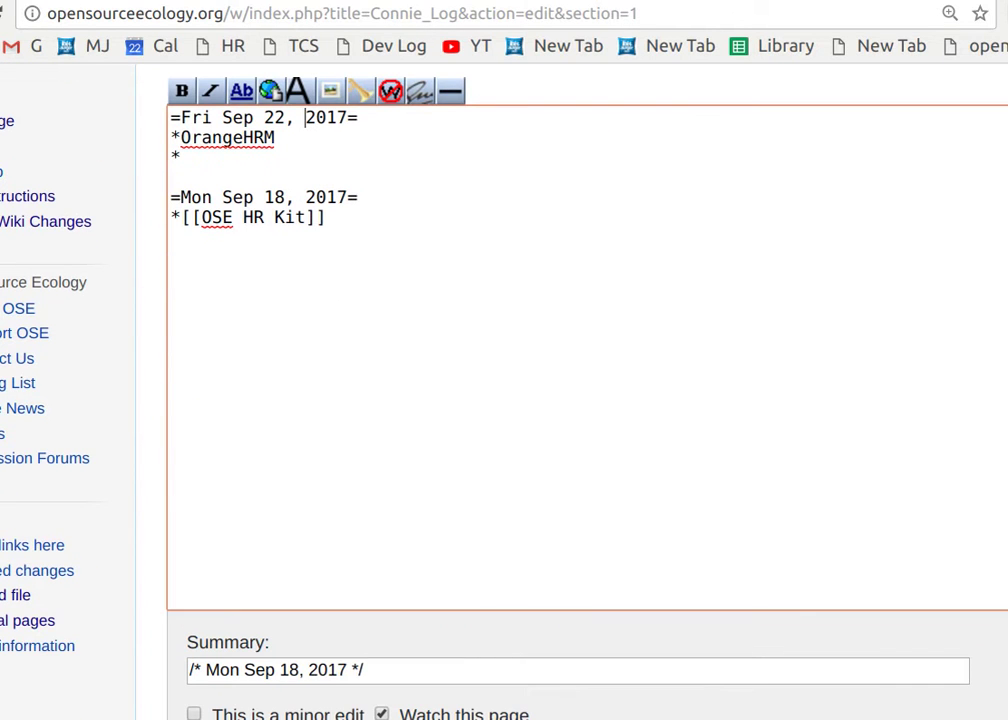
scroll(140, 427, down, 5)
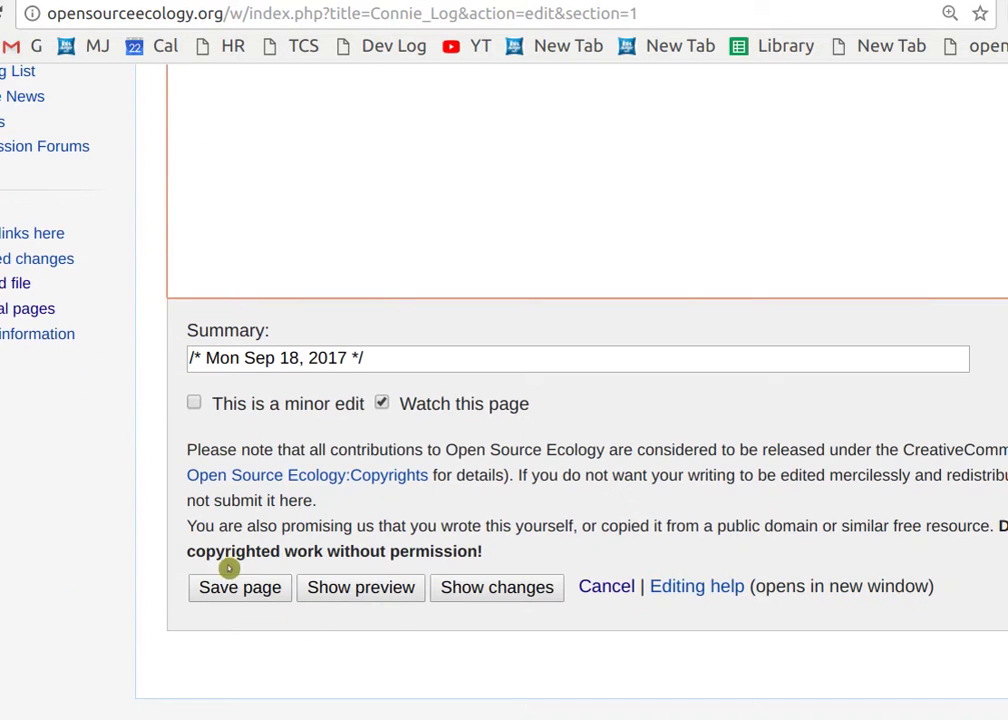
scroll(236, 418, up, 8)
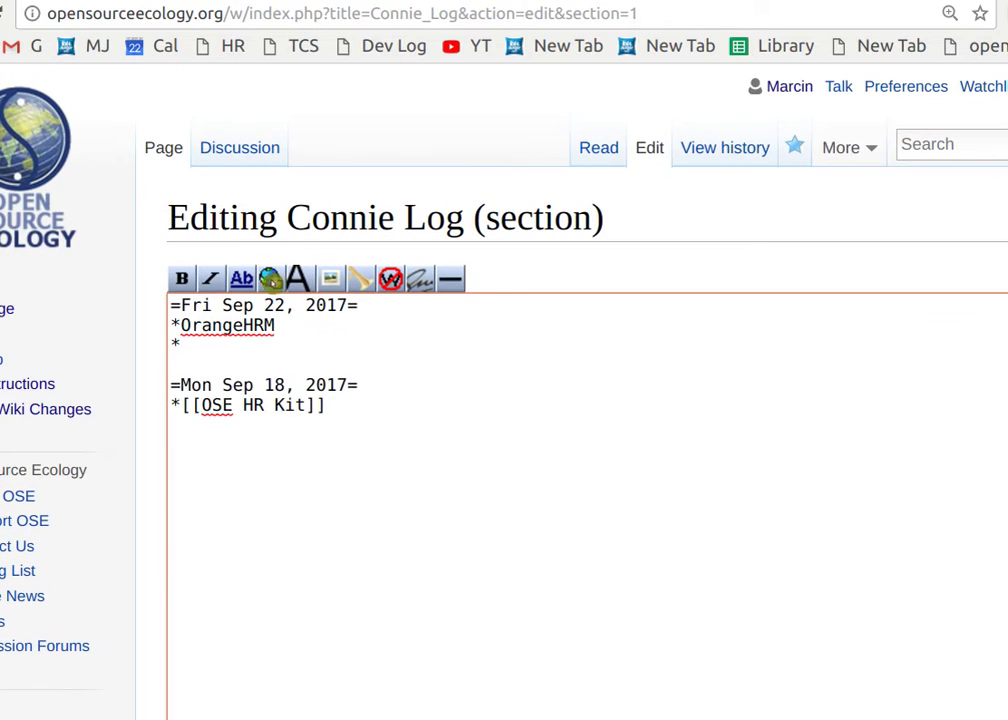
click(227, 350)
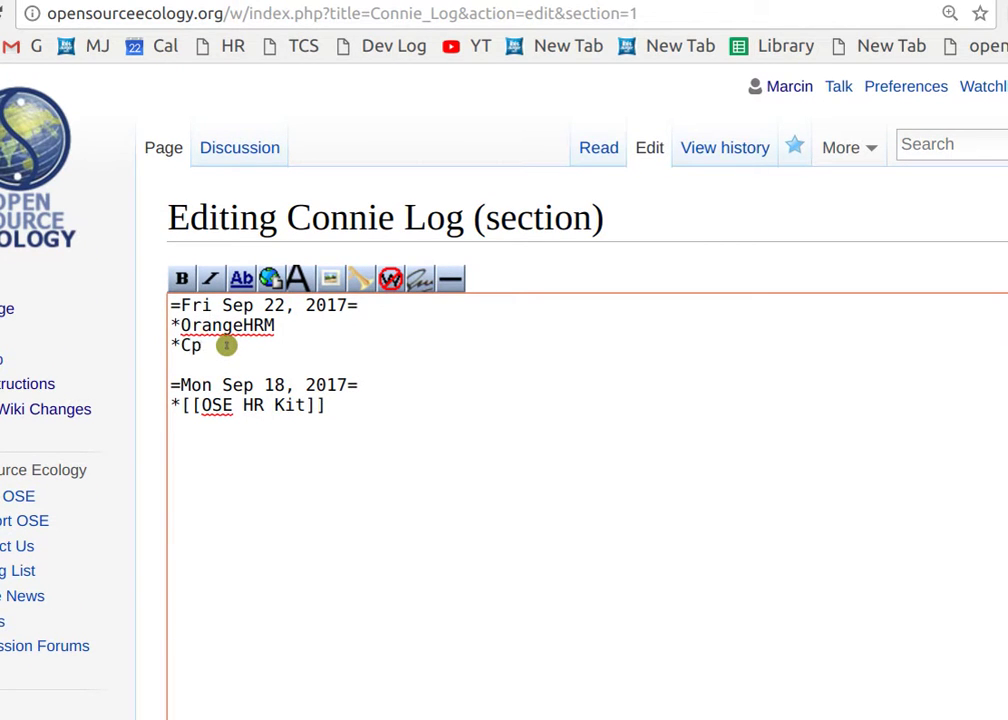
text(Capterra)
key(Return)
text(*)
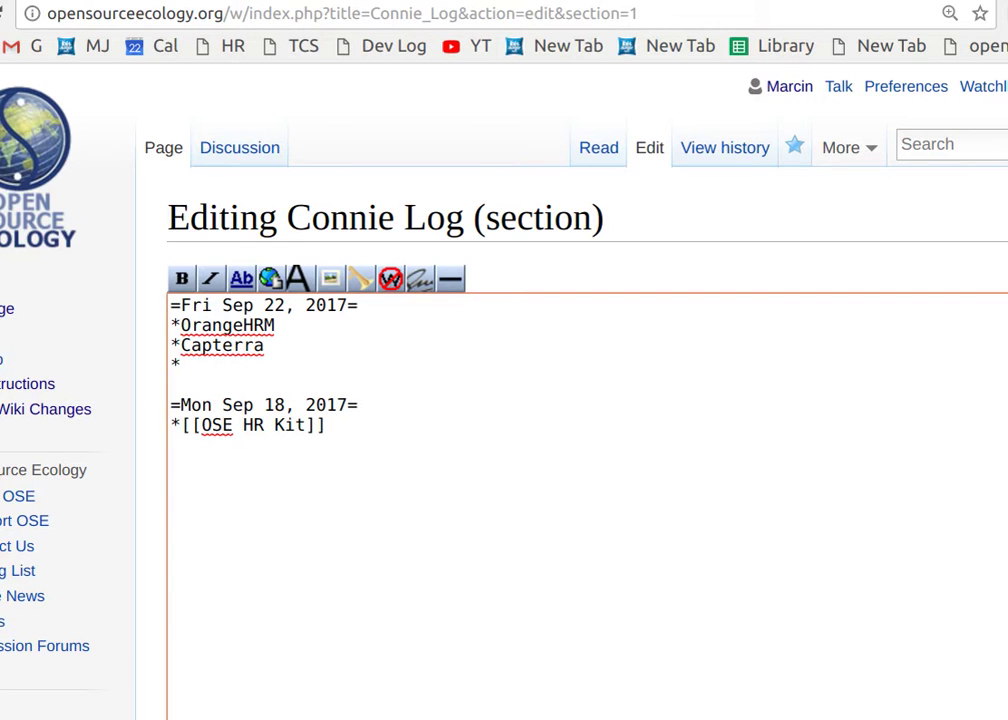
key(ctrl+Tab)
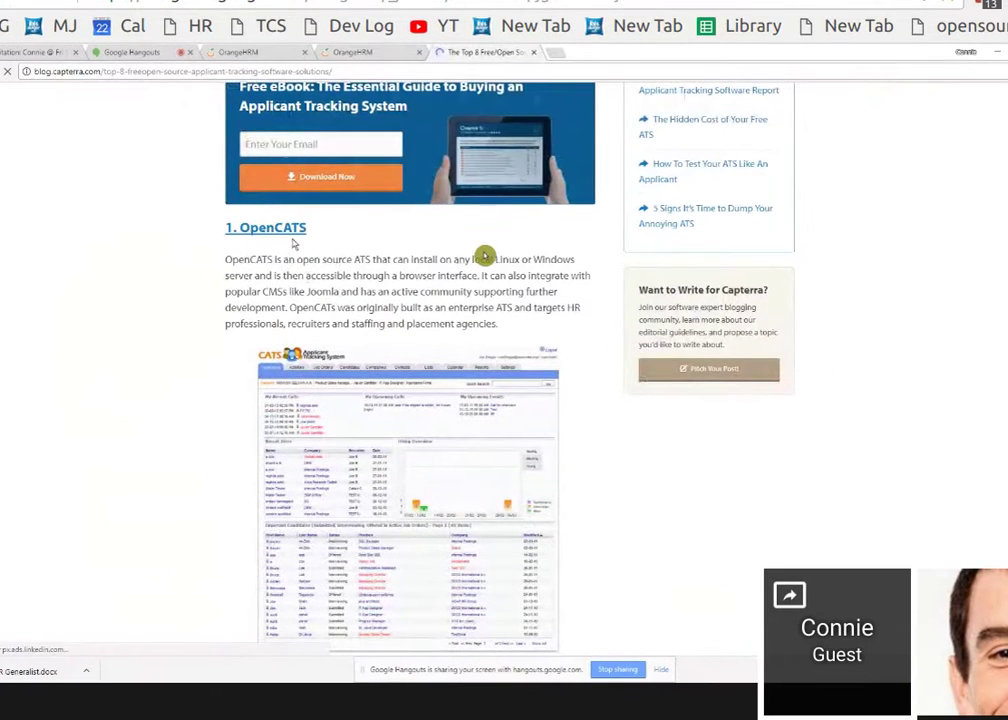
Watch the shared Capterra applicant tracking article, briefly opening and closing the group chat.
mouse_move(320, 259)
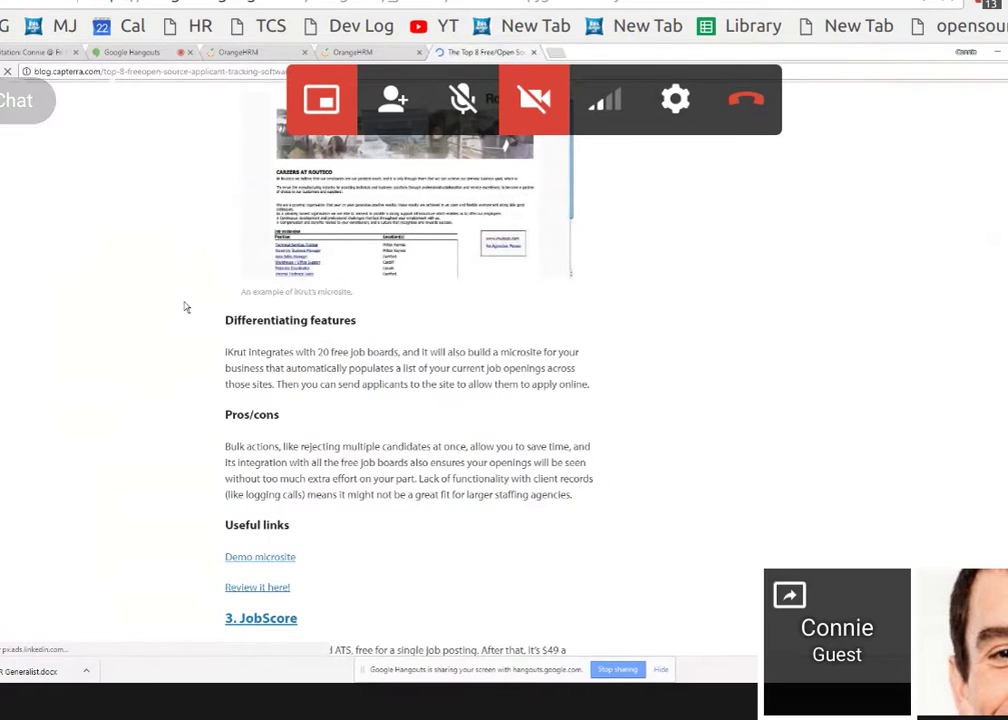
click(20, 80)
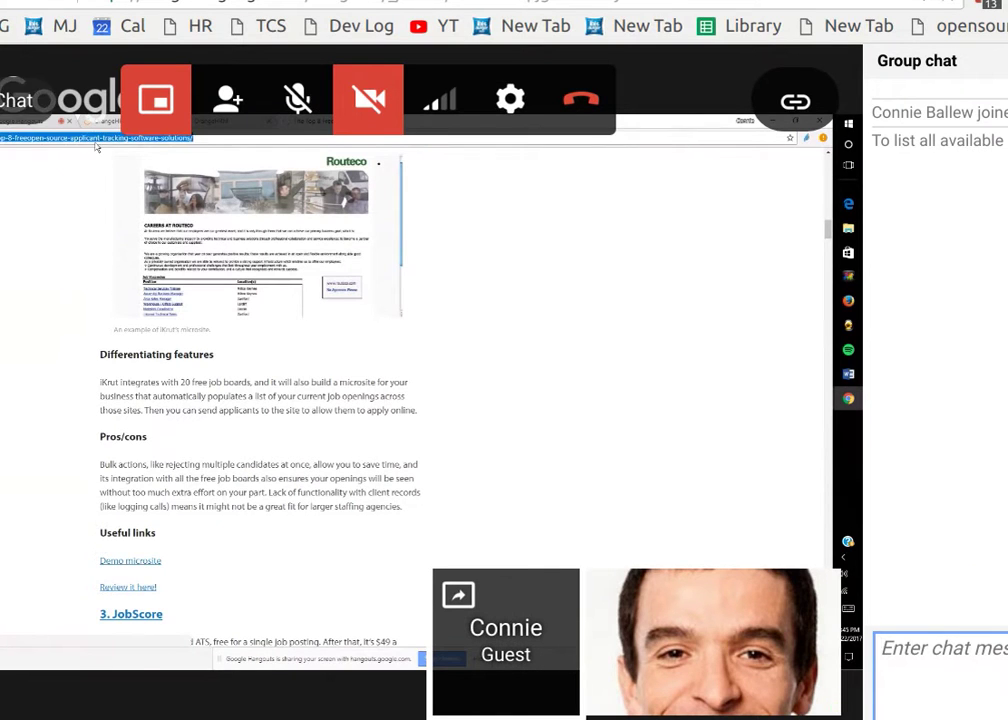
click(20, 80)
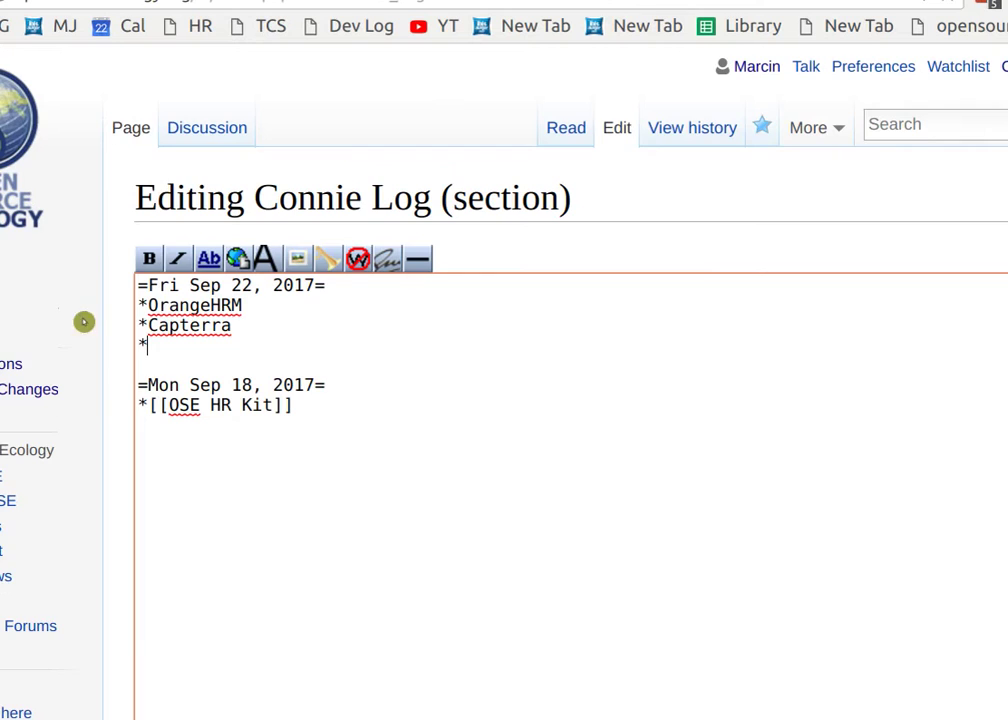
Scroll the Connie Log, then switch tabs to the Capterra top 8 free applicant tracking article.
scroll(73, 400, down, 3)
scroll(150, 560, down, 3)
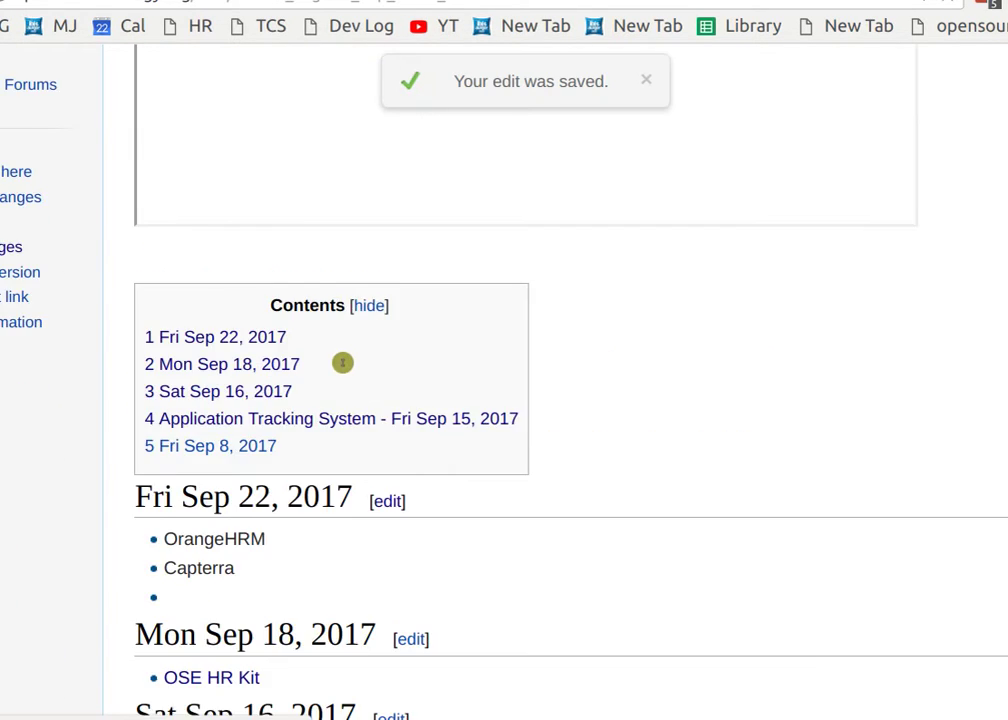
scroll(347, 366, up, 5)
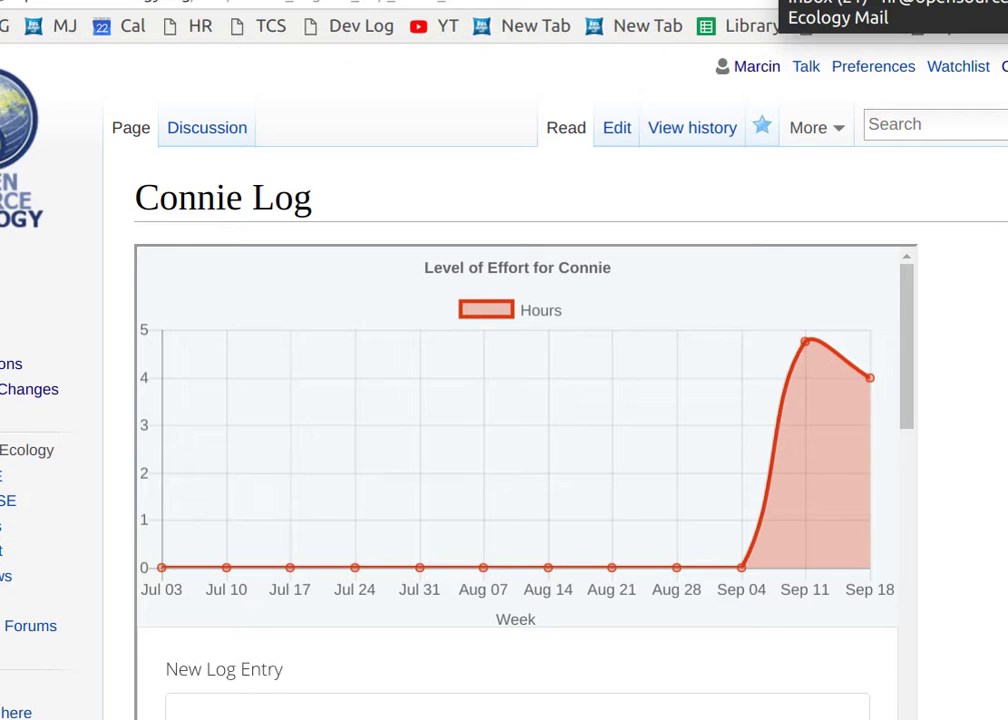
key(ctrl+Tab)
key(ctrl+Tab)
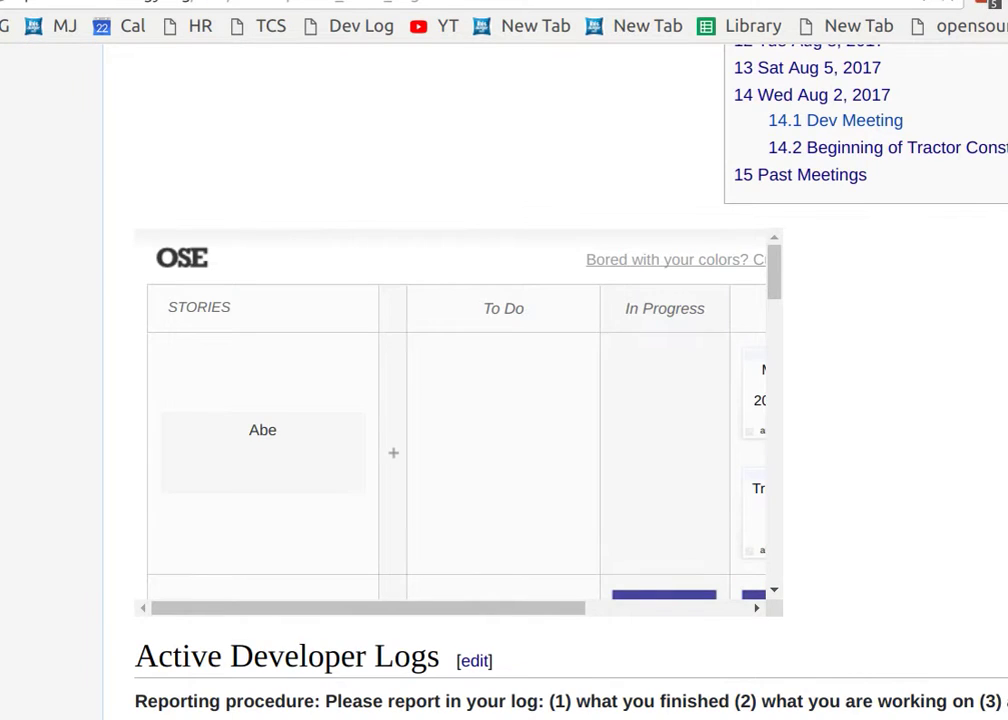
key(ctrl+Tab)
key(ctrl+Tab)
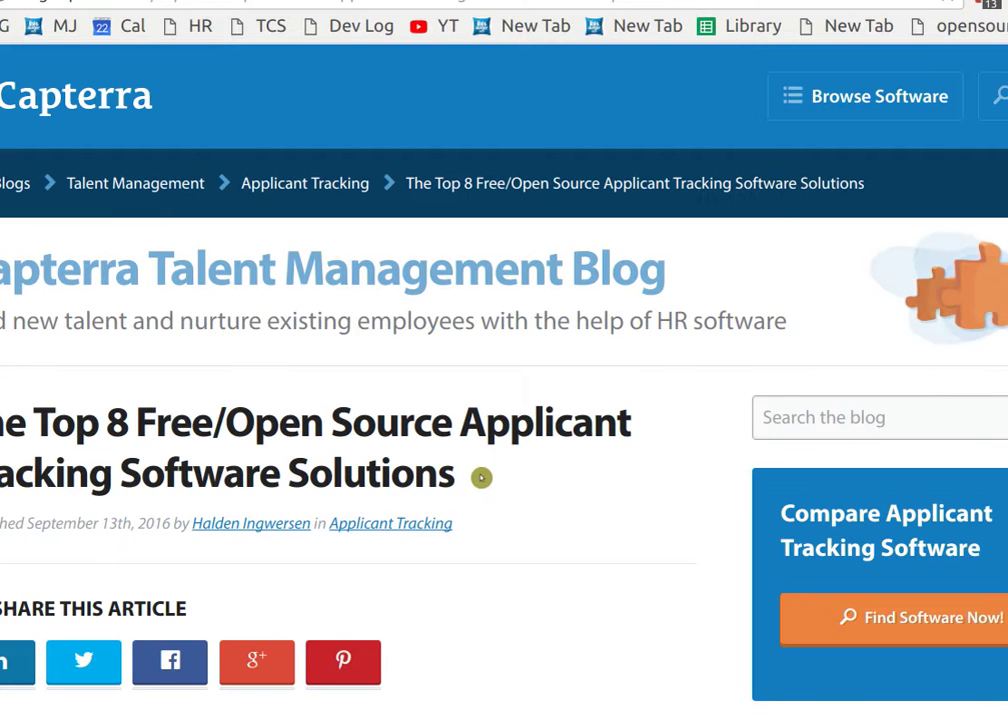
Read down the Capterra free ATS article, then go back to the top and scroll to OpenCATS.
scroll(481, 478, down, 10)
scroll(503, 510, down, 7)
scroll(504, 508, down, 7)
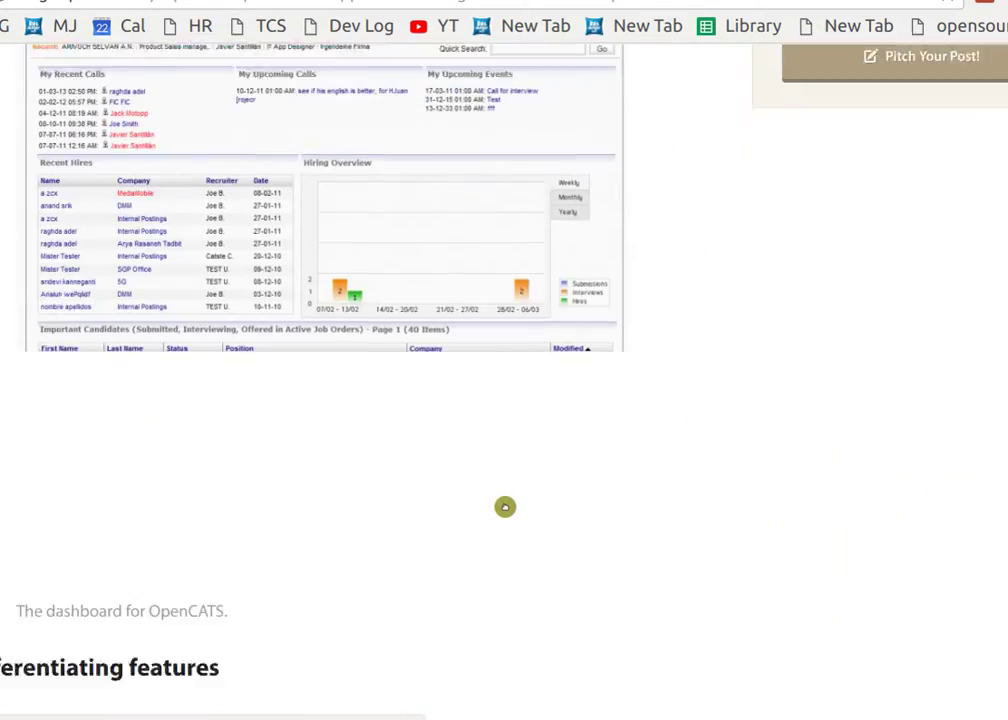
scroll(505, 507, down, 7)
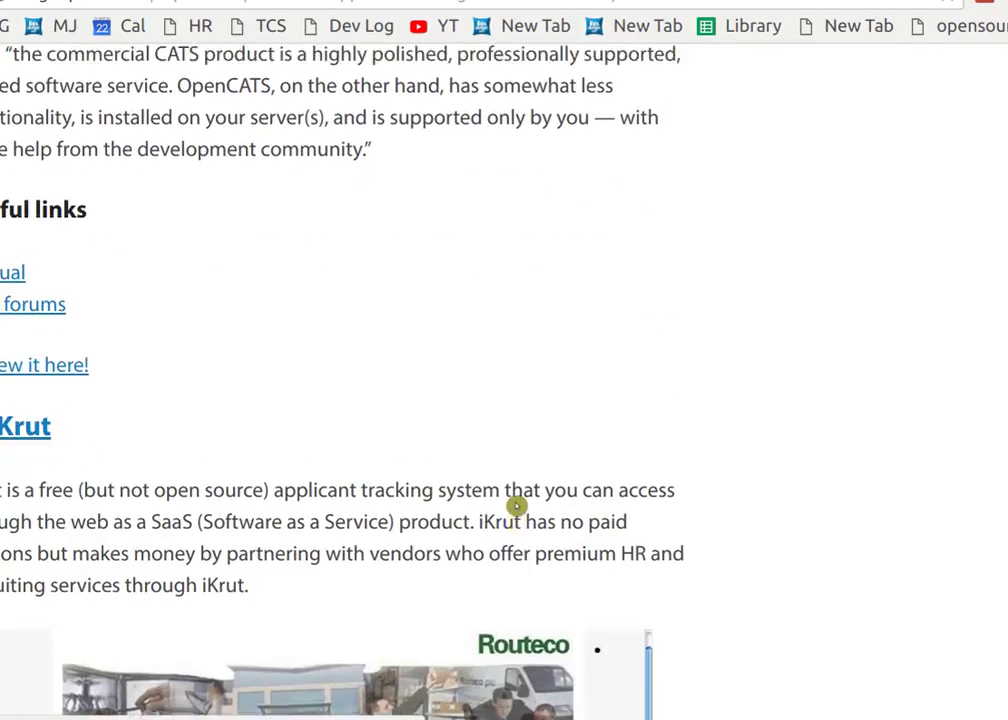
scroll(515, 507, down, 7)
scroll(513, 505, down, 7)
scroll(513, 510, down, 7)
scroll(515, 507, down, 7)
scroll(515, 502, down, 7)
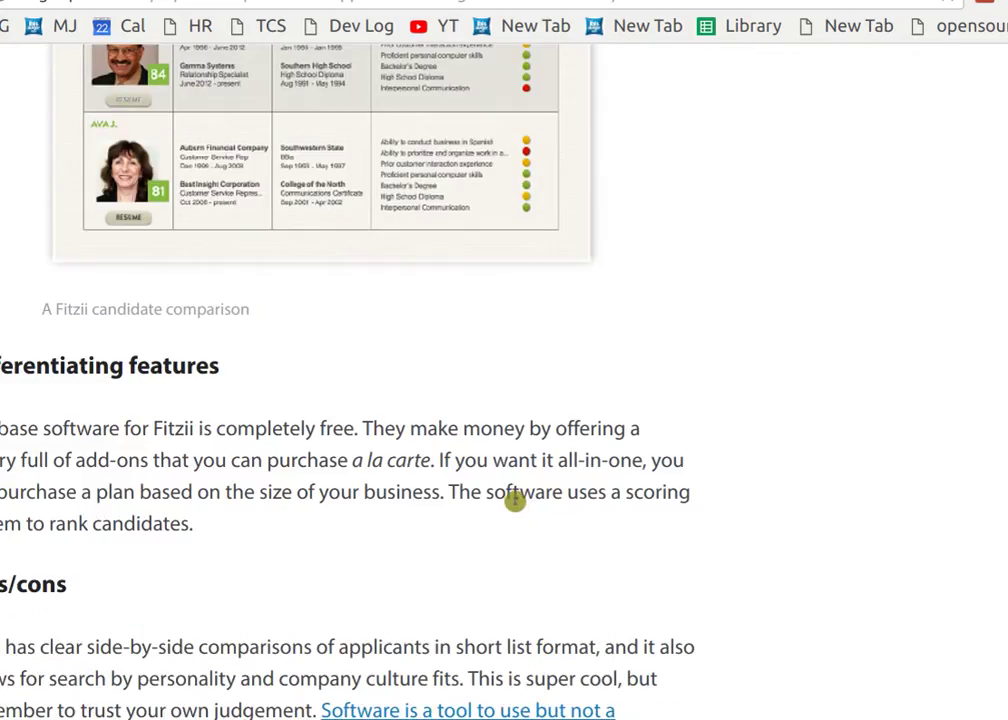
scroll(514, 501, down, 7)
scroll(516, 506, down, 8)
scroll(517, 507, down, 8)
scroll(515, 504, down, 8)
scroll(516, 506, down, 7)
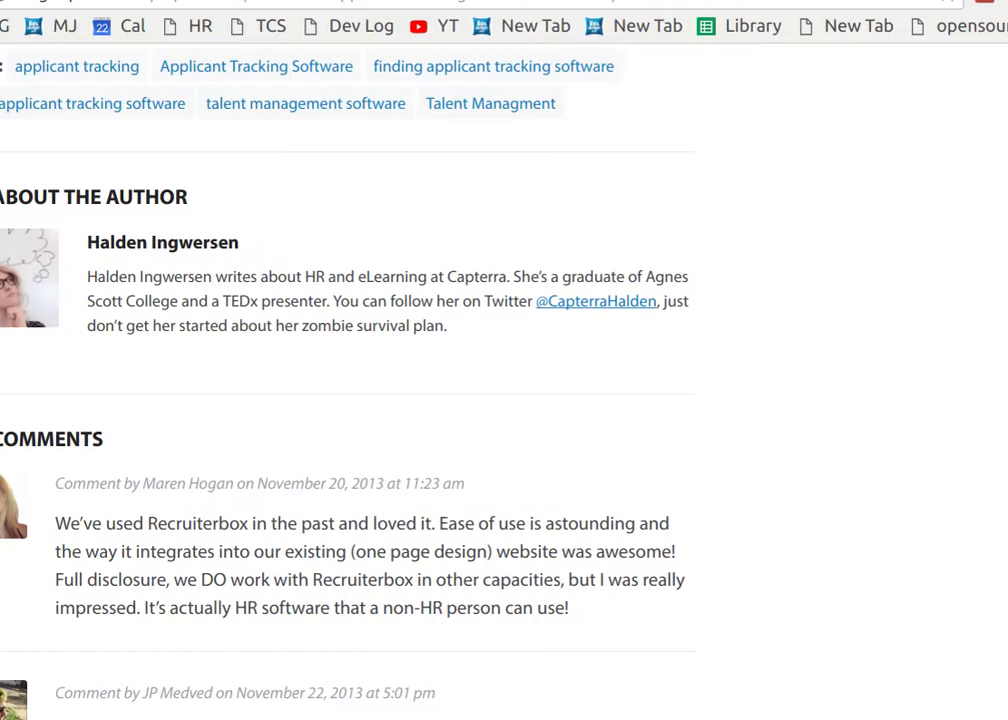
key(Home)
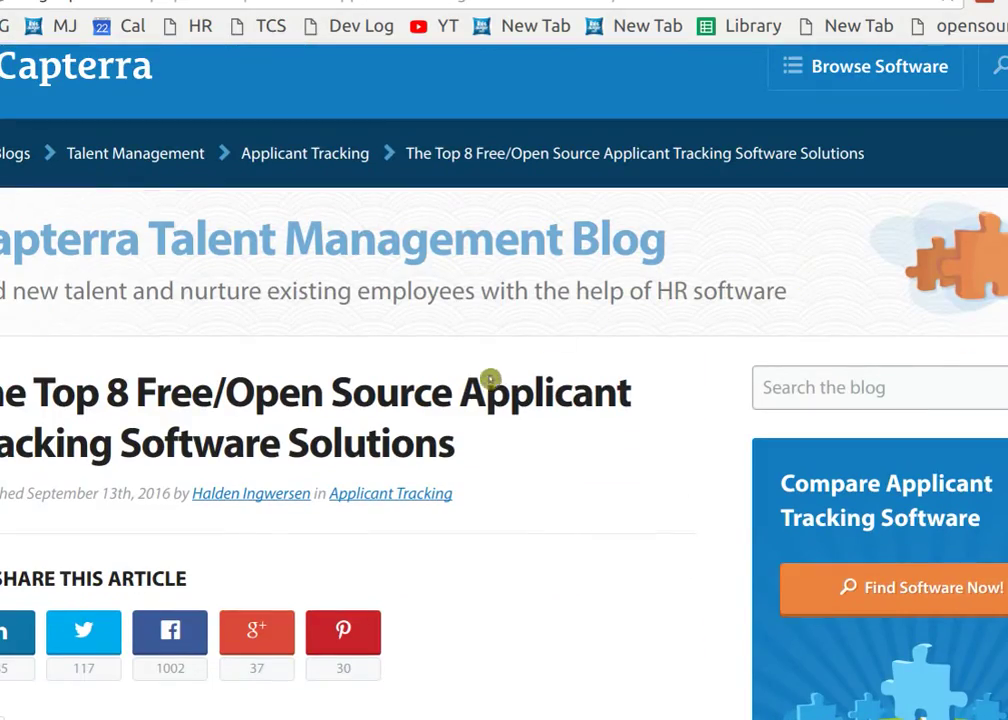
scroll(490, 382, down, 2)
scroll(490, 387, down, 2)
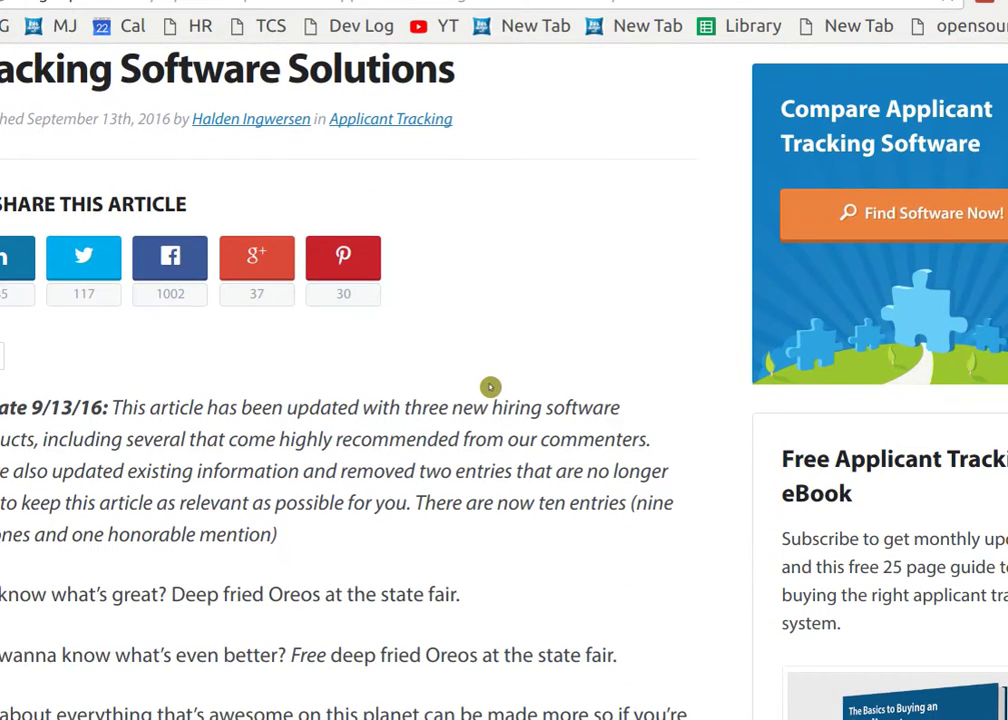
scroll(493, 388, down, 6)
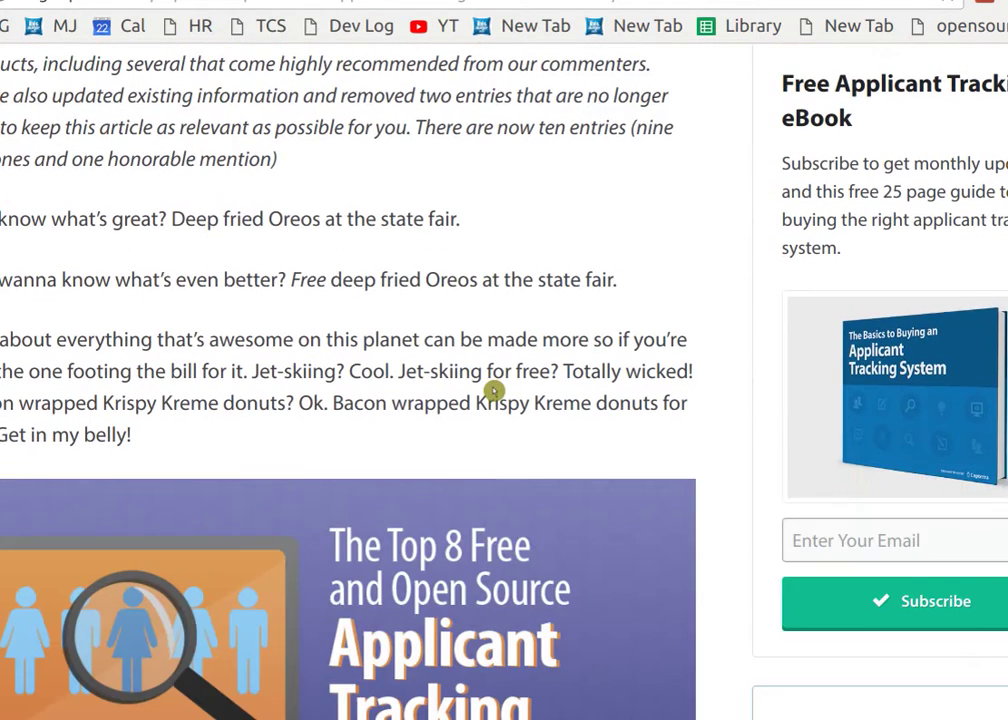
scroll(497, 391, down, 2)
scroll(569, 378, down, 4)
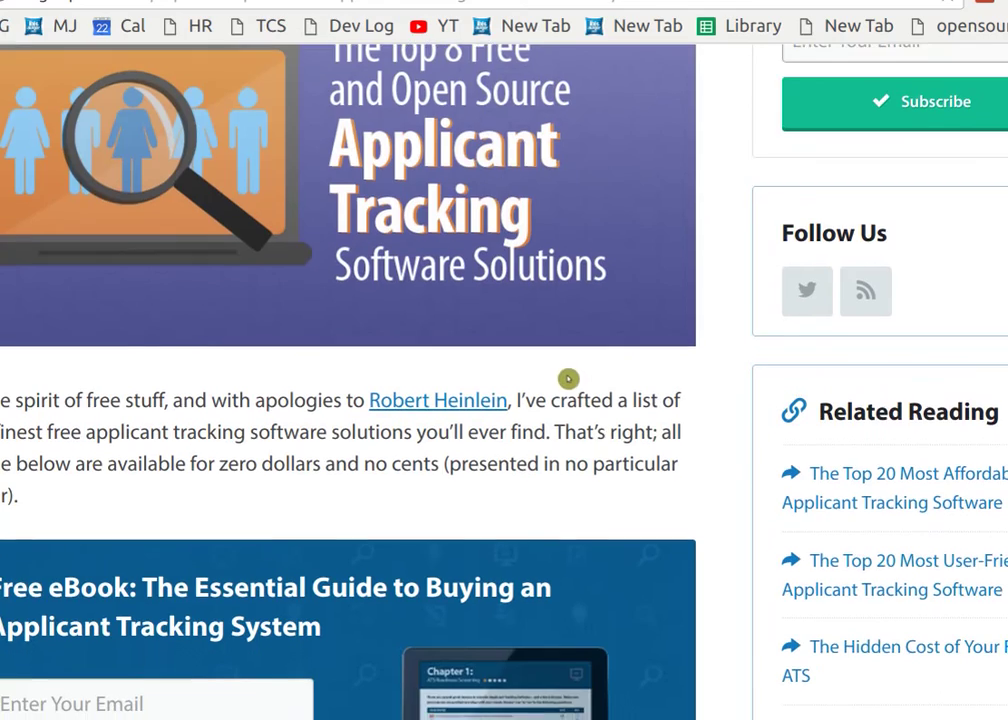
scroll(569, 365, down, 2)
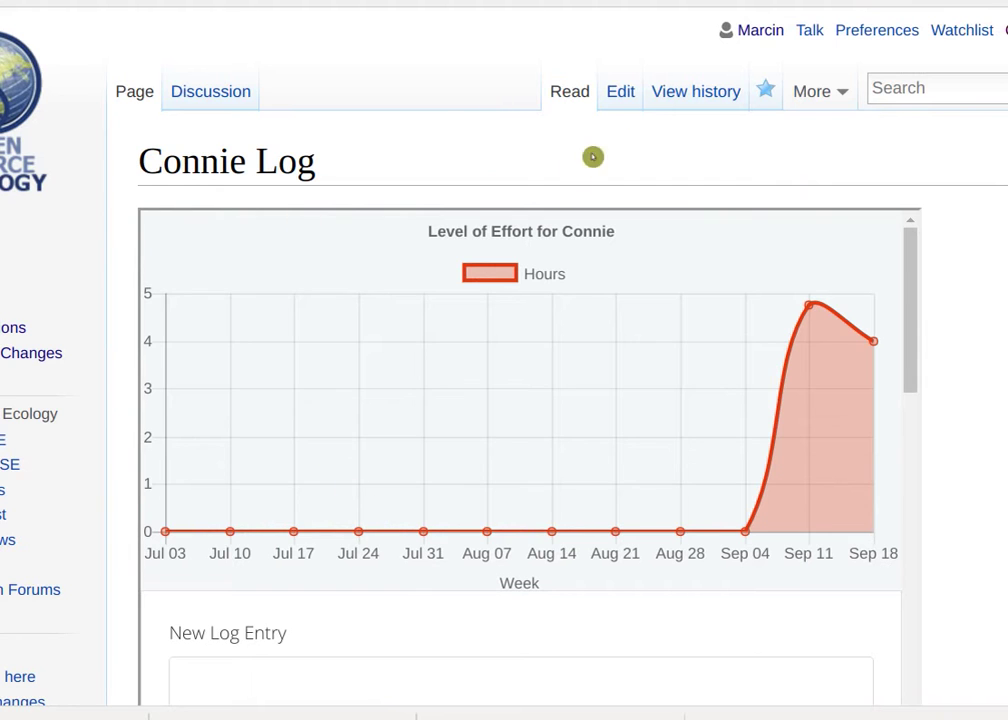
Extend the Capterra bullet to 'survey of Application Tracking System' with the pasted article link.
scroll(594, 191, down, 4)
scroll(511, 340, down, 4)
scroll(498, 502, down, 4)
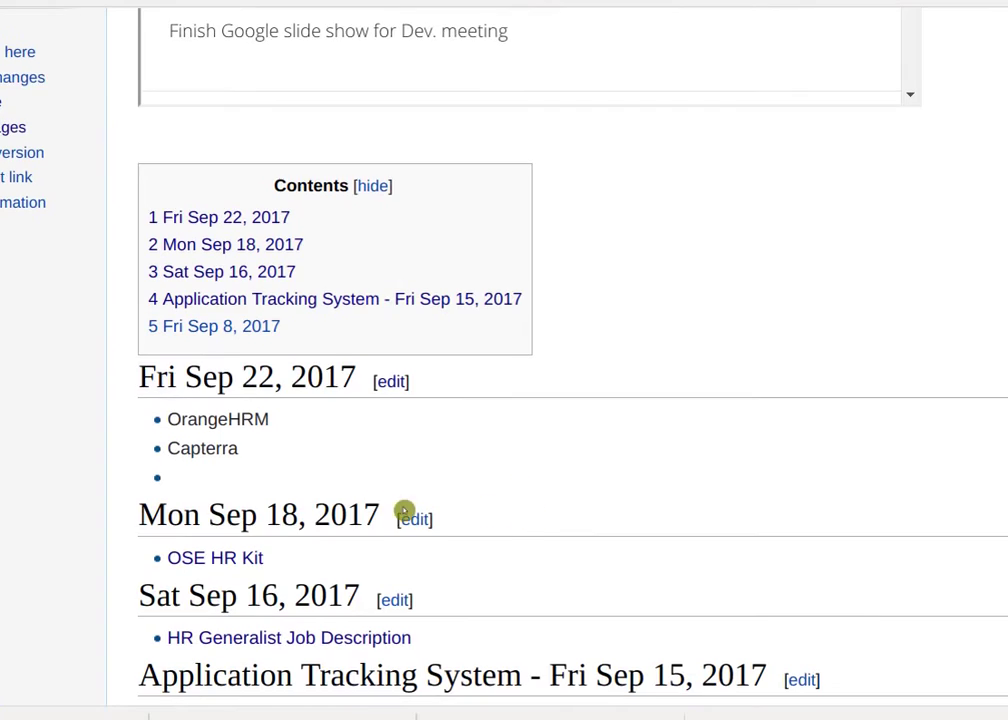
click(394, 380)
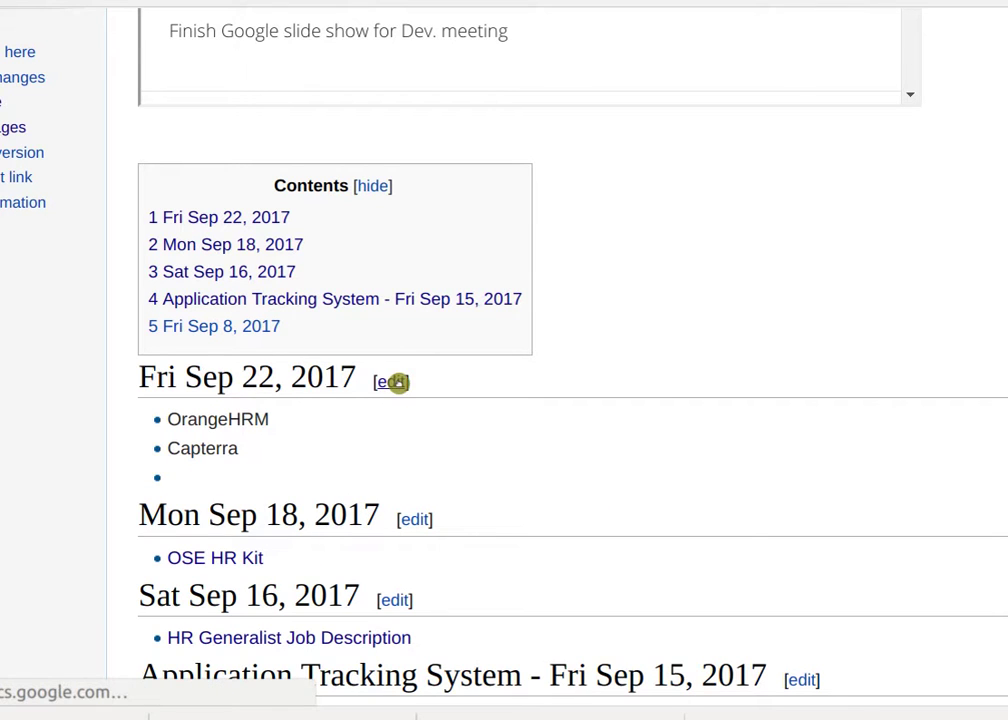
click(252, 292)
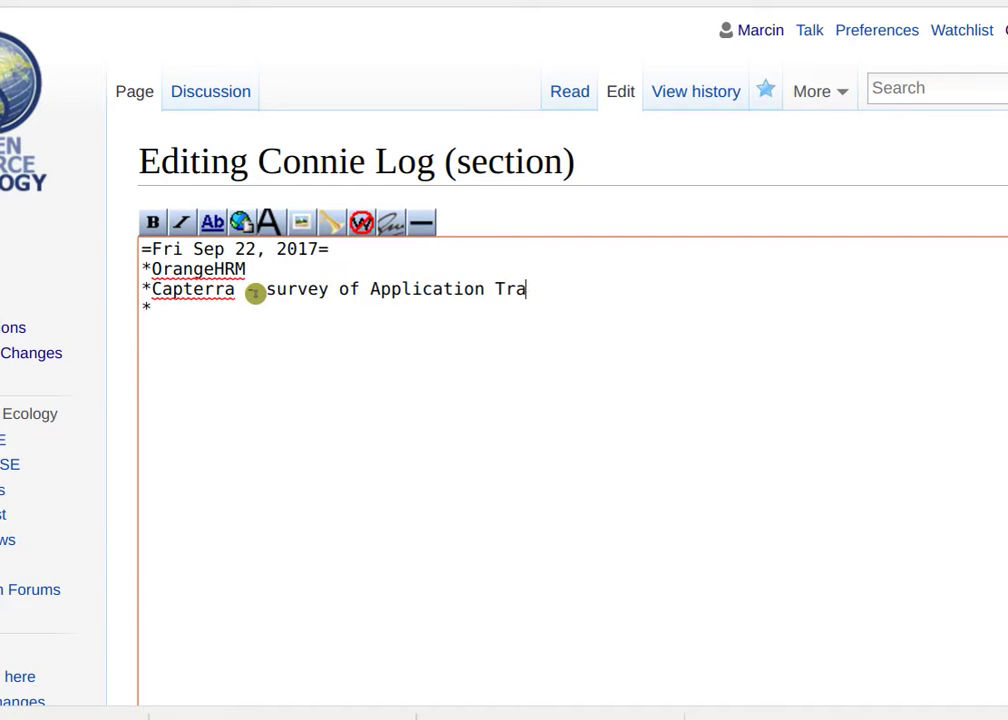
text(ing System - )
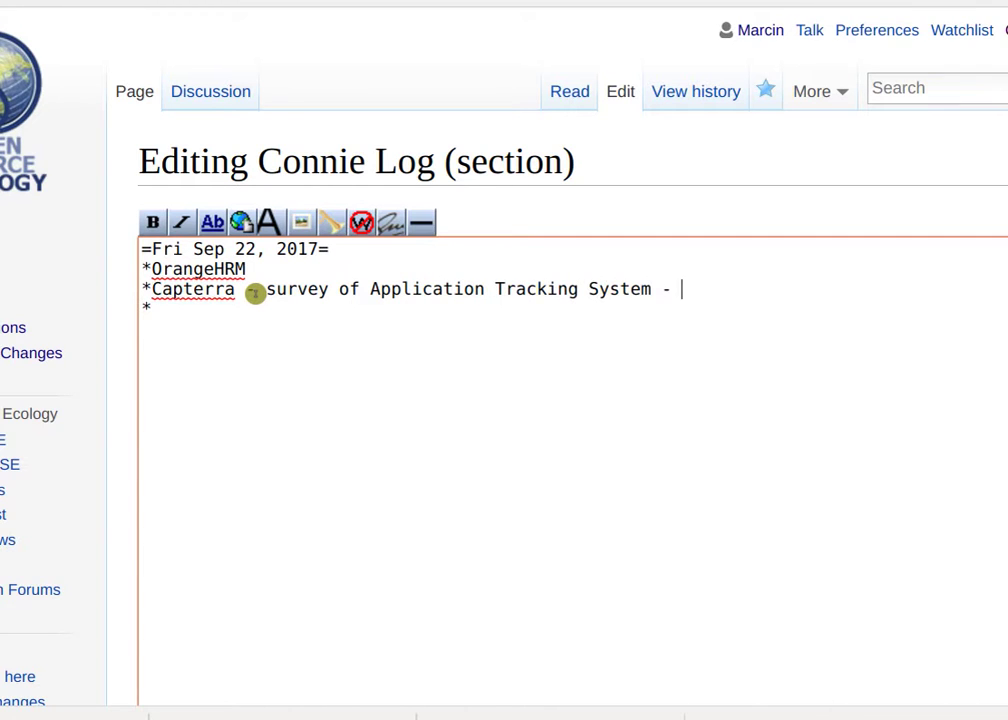
text([)
text(http://blog.capterra.com/top-8-open-source-applicant-tracking-software-solutions/)
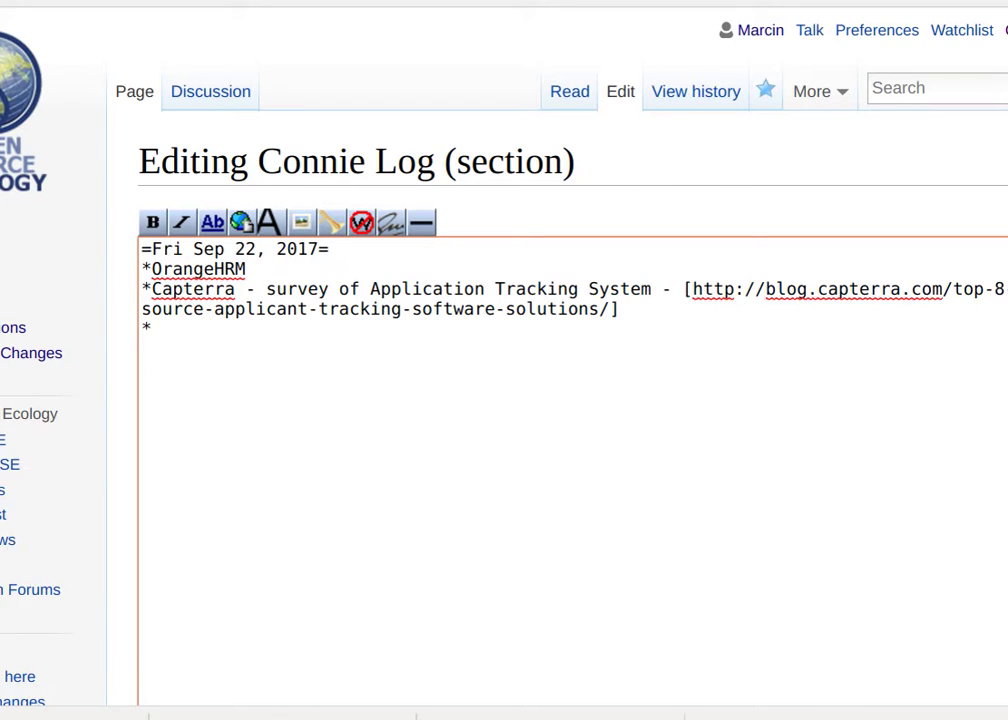
key(ctrl+Tab)
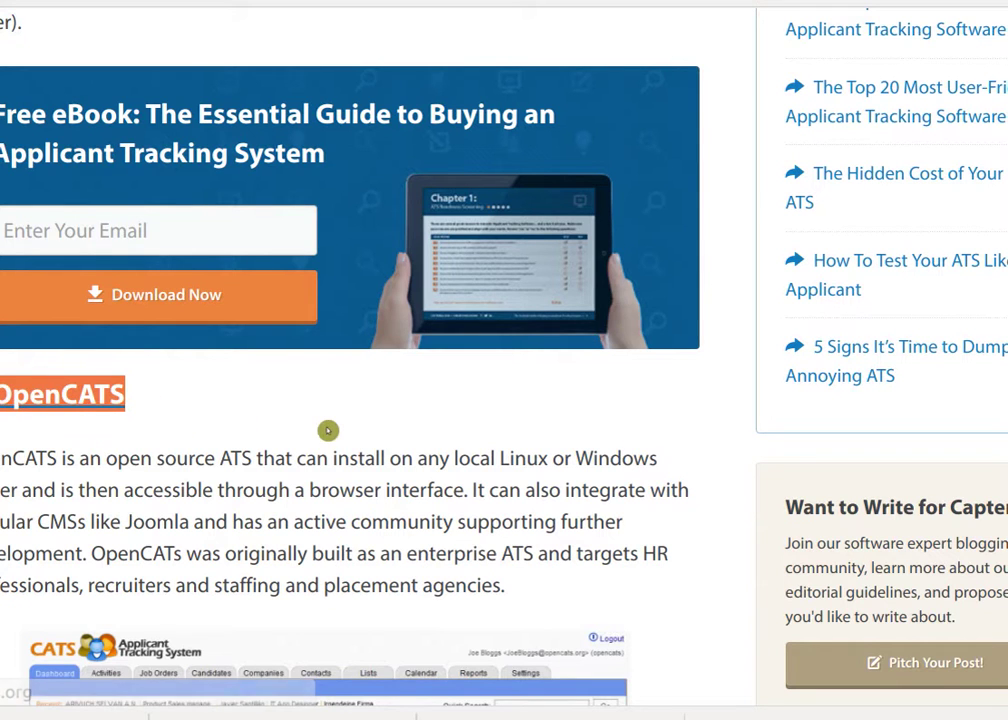
Scroll through the article's OpenCATS entry and its dashboard screenshot.
scroll(346, 432, down, 5)
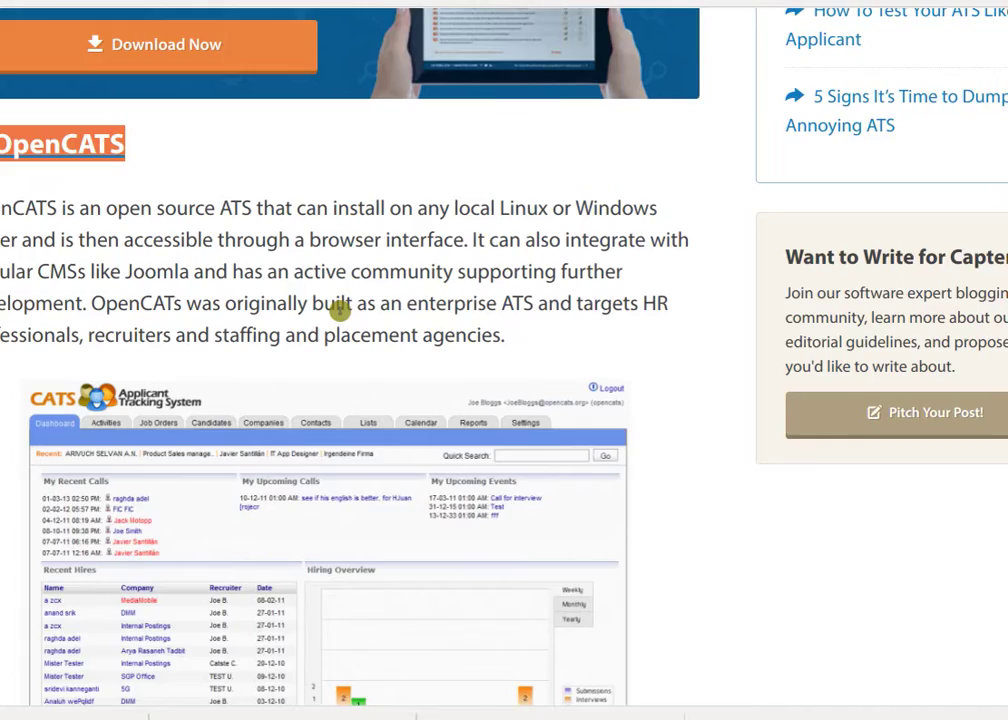
scroll(340, 311, down, 5)
scroll(350, 321, down, 1)
scroll(350, 321, up, 3)
scroll(350, 323, up, 5)
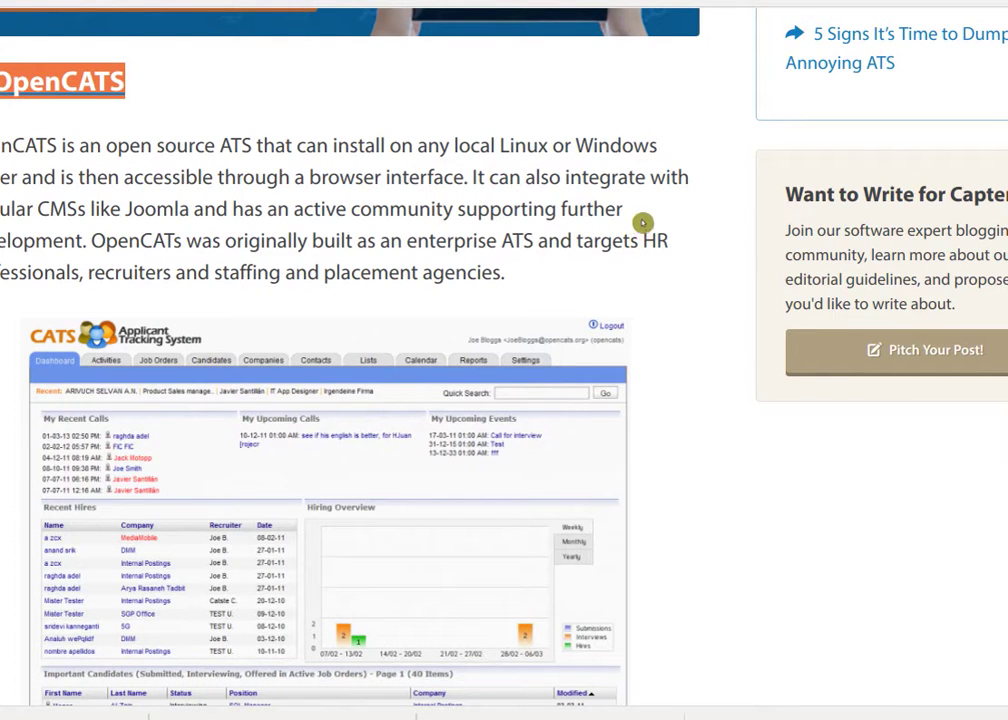
scroll(524, 147, down, 15)
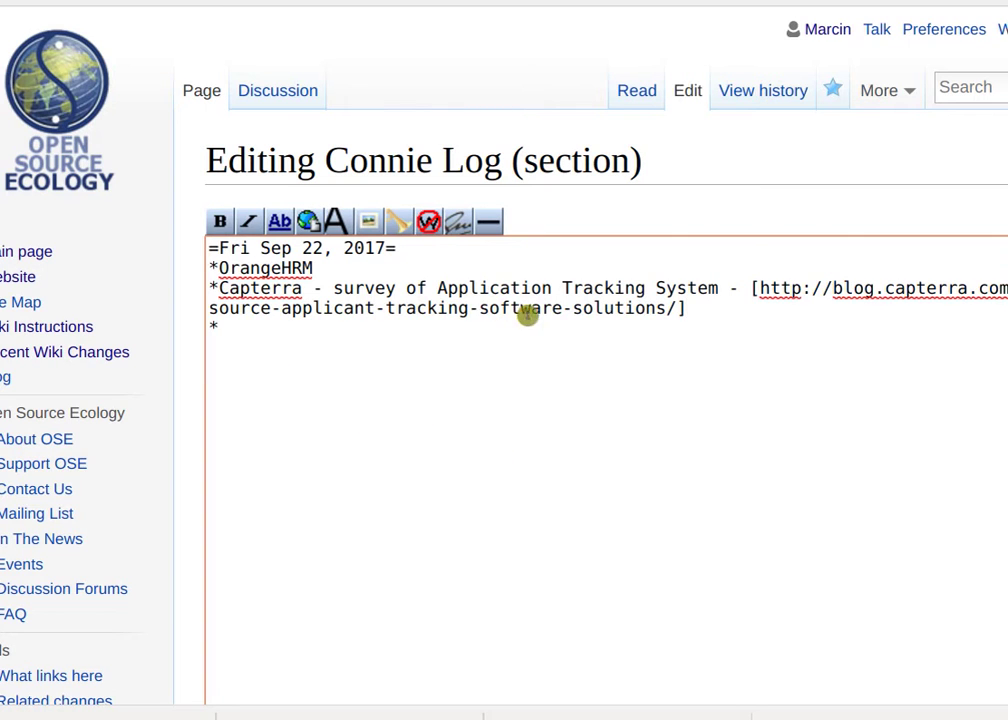
Append '- starter' to the Capterra bullet and save the Fri Sep 22, 2017 section.
text(- starter)
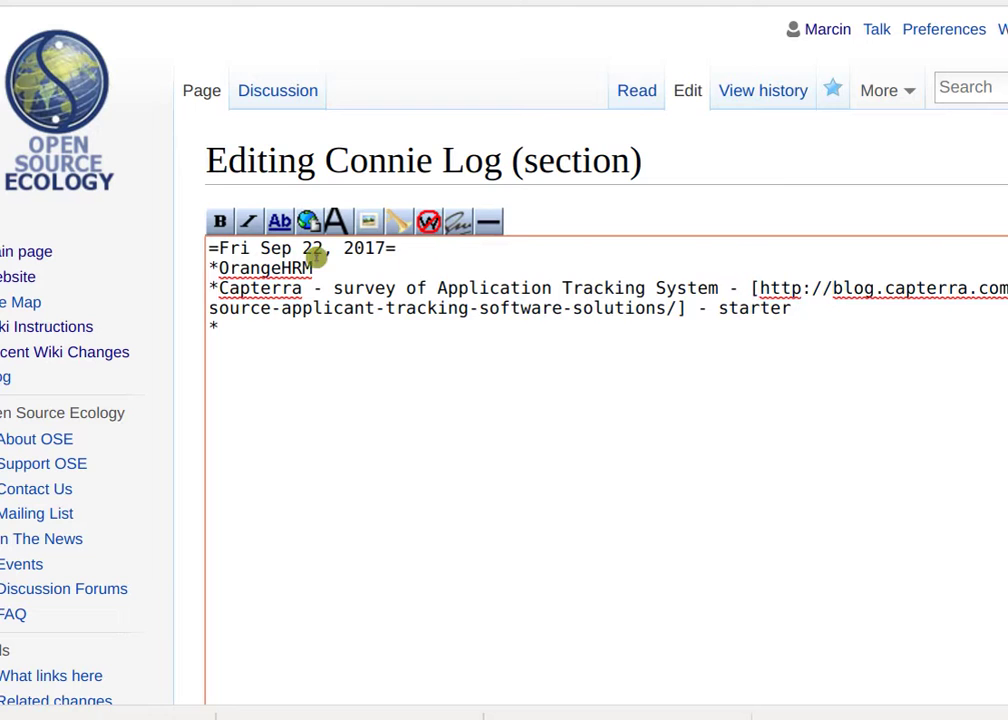
scroll(198, 622, down, 3)
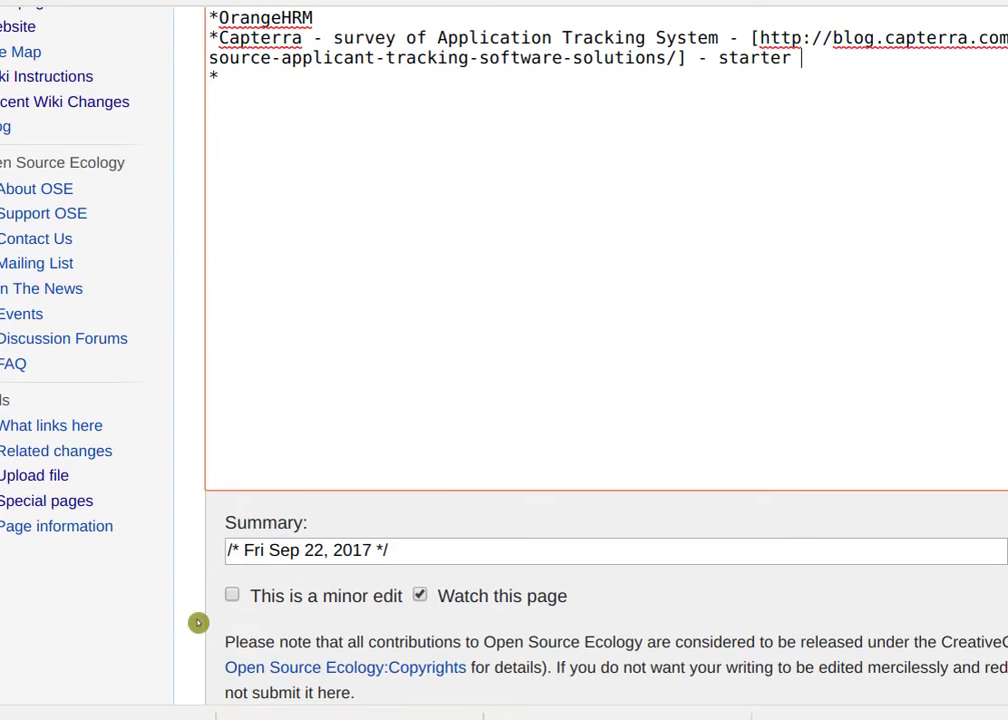
scroll(230, 624, down, 2)
click(275, 598)
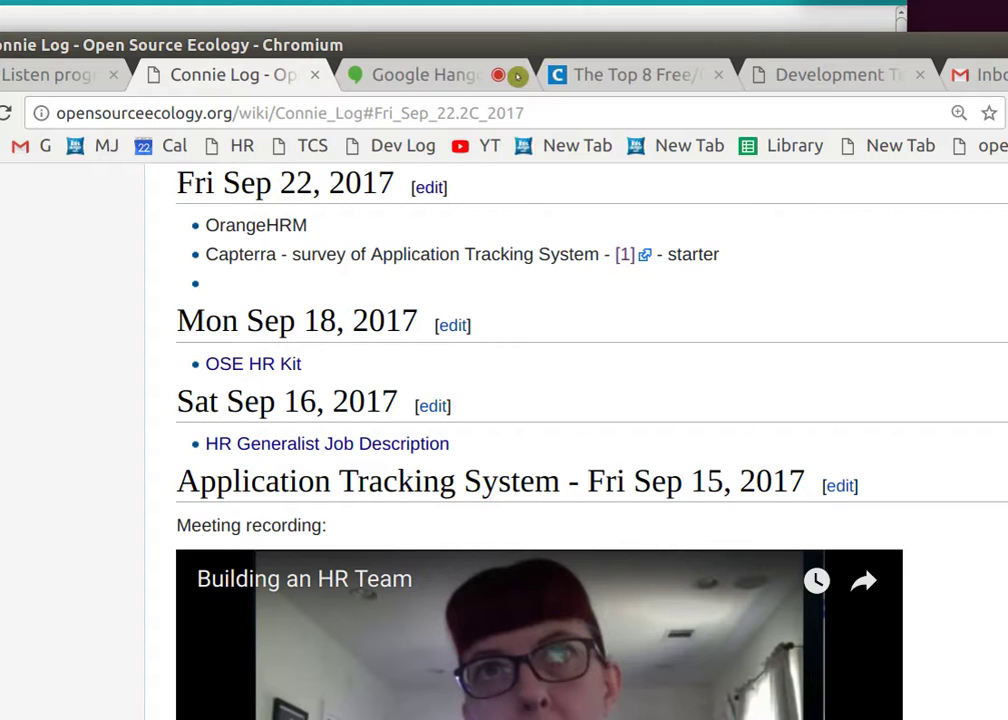
click(438, 84)
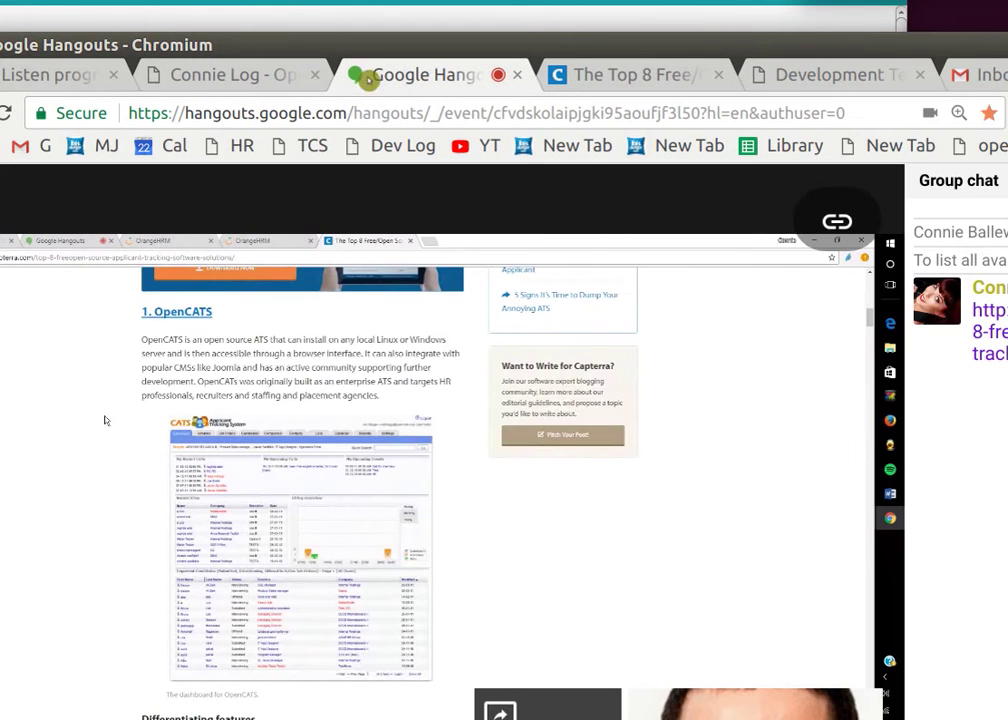
click(254, 74)
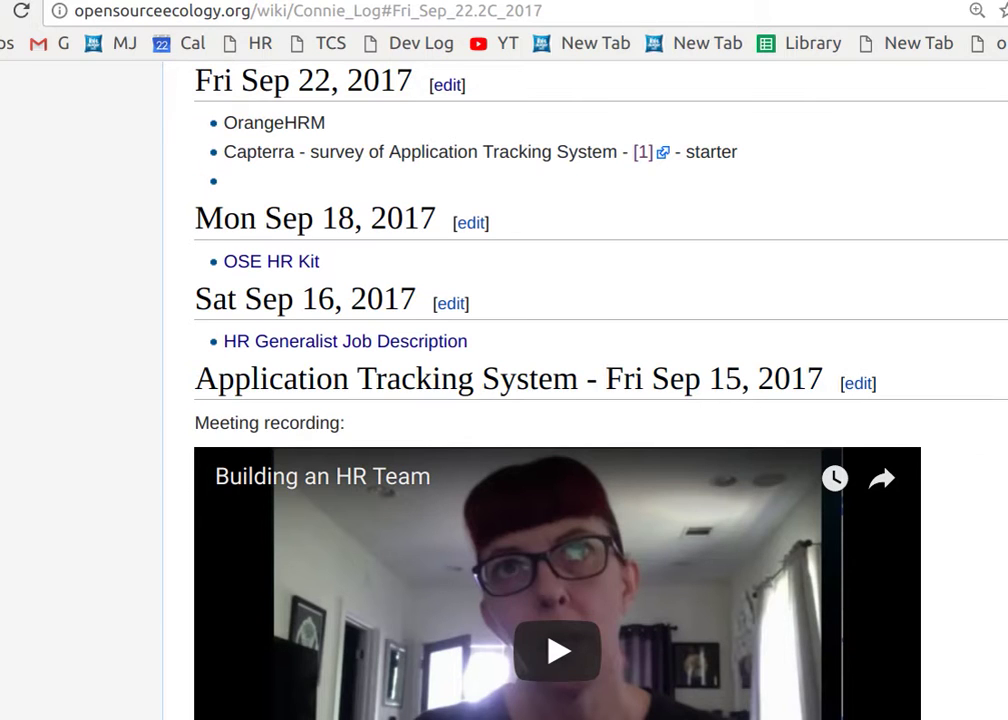
Switch to the Hangouts call showing OrangeHRM's Vacancies list.
key(ctrl+Tab)
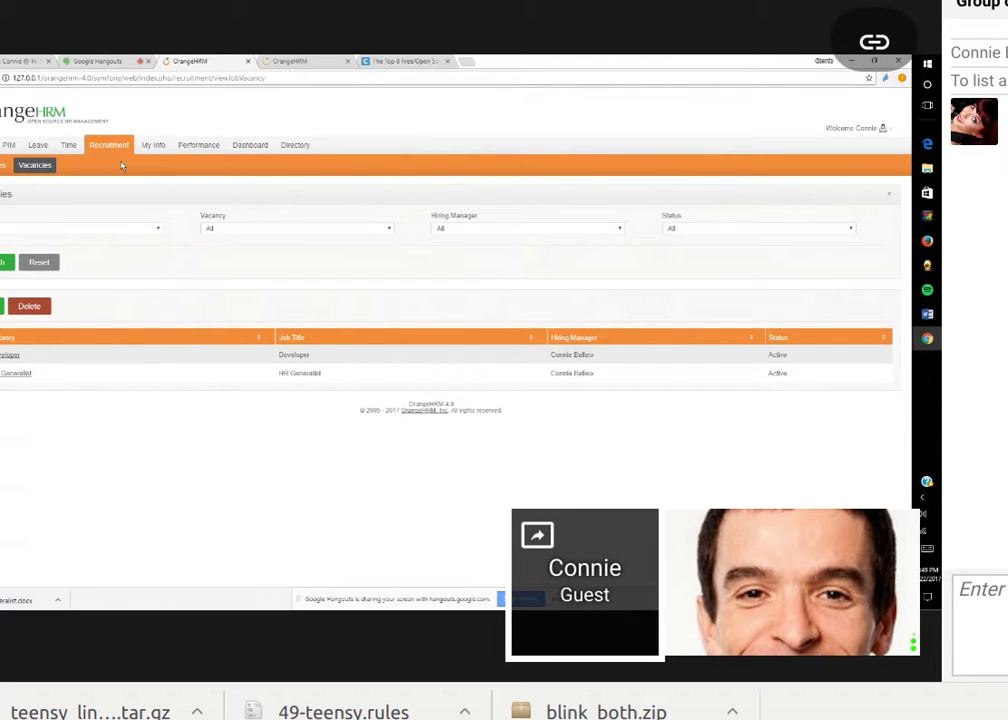
Go to Admin > Job > Job Titles and start adding a new job title.
mouse_move(9, 147)
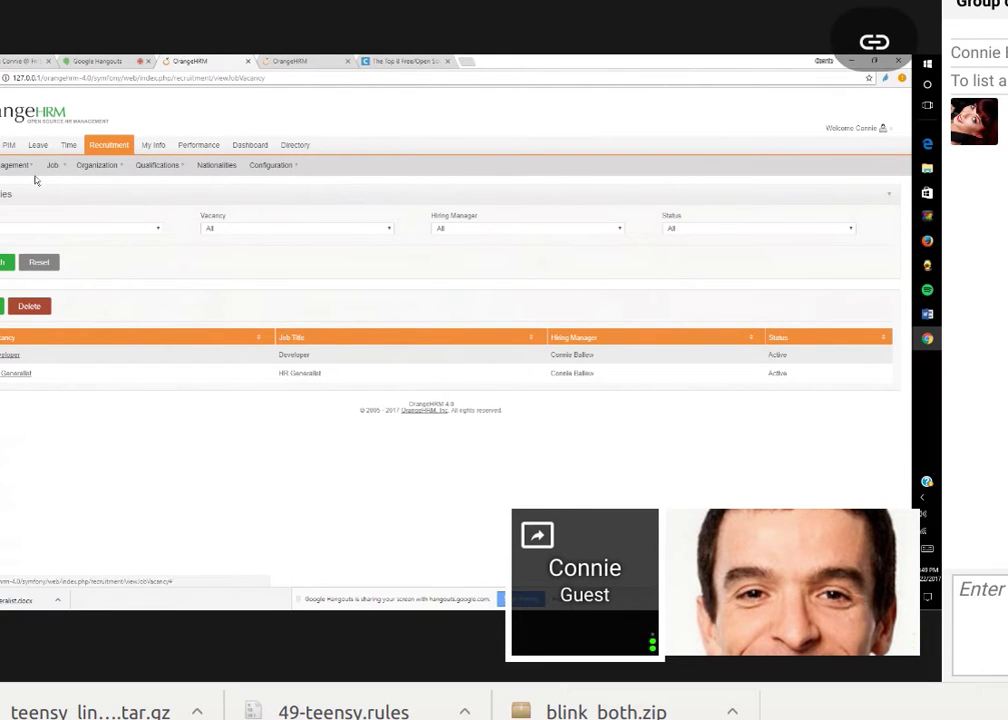
mouse_move(52, 166)
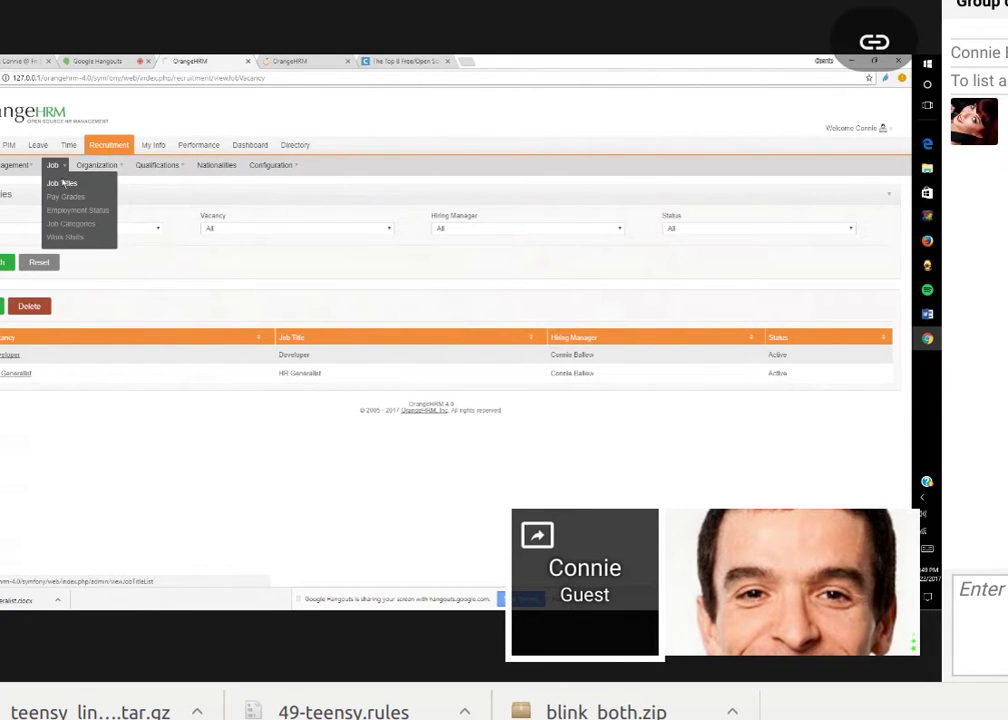
click(63, 183)
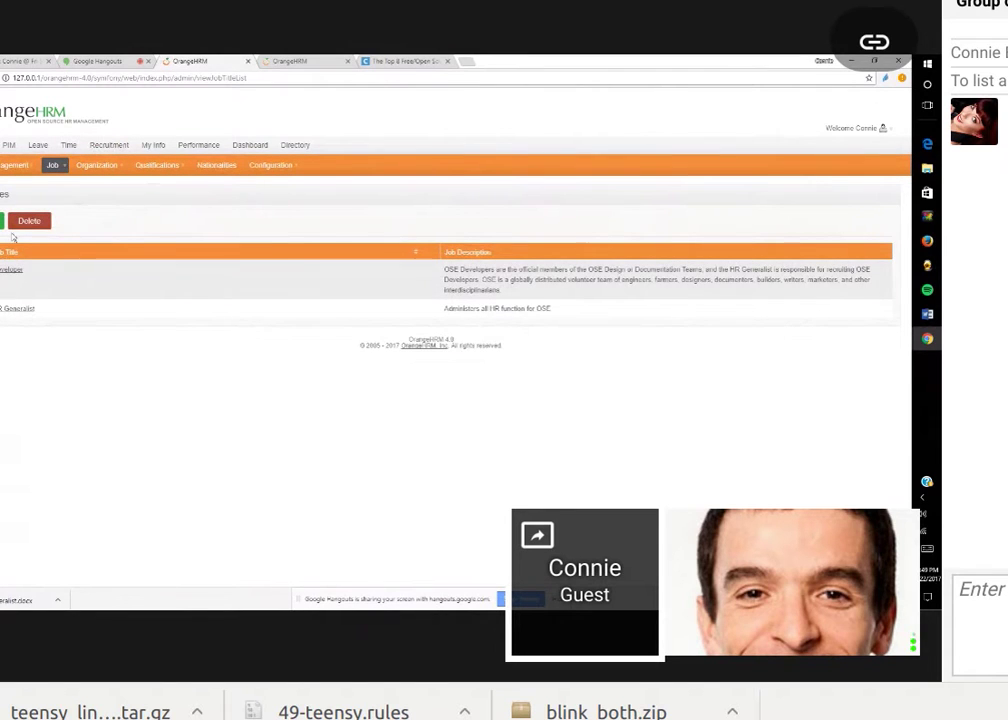
click(2, 220)
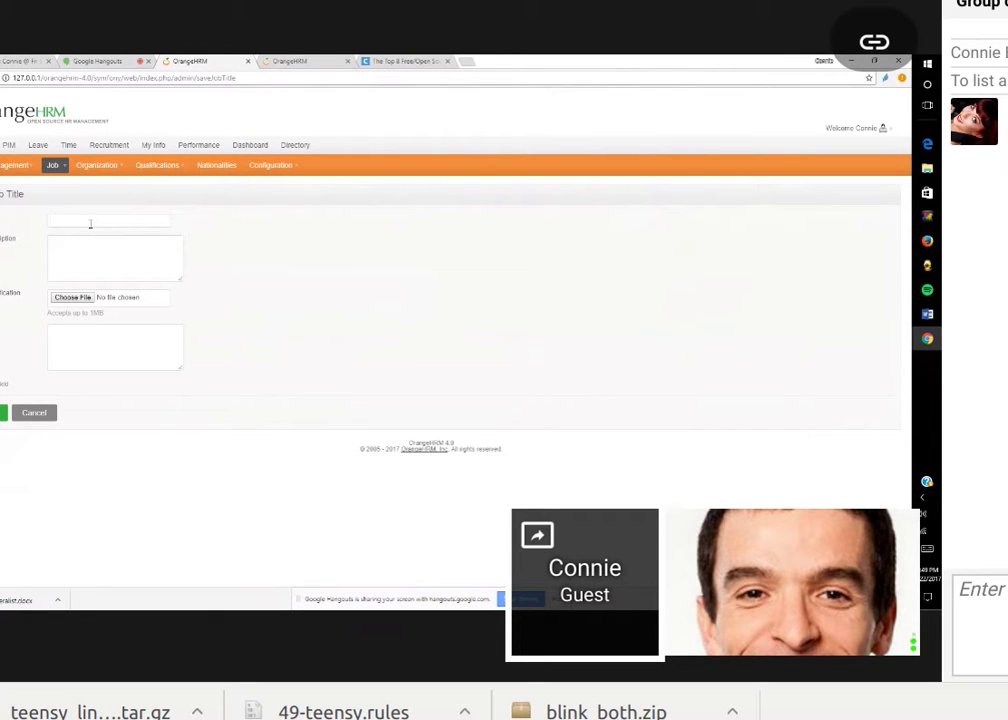
Enter the job title 'Hydraulic SME', correcting the misspelled 'Hydrolic' and extra space.
text(Hydraulic)
key(BackSpace)
key(BackSpace)
key(BackSpace)
key(BackSpace)
key(BackSpace)
key(BackSpace)
text(raulic ShE)
key(Tab)
mouse_move(72, 168)
right_click(70, 220)
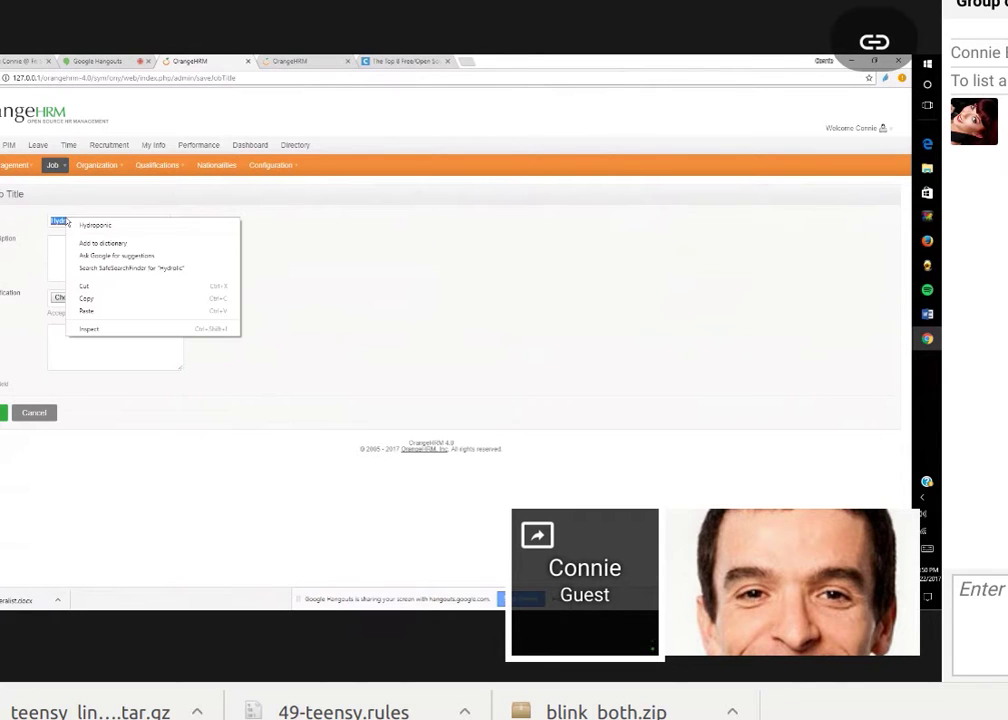
click(62, 220)
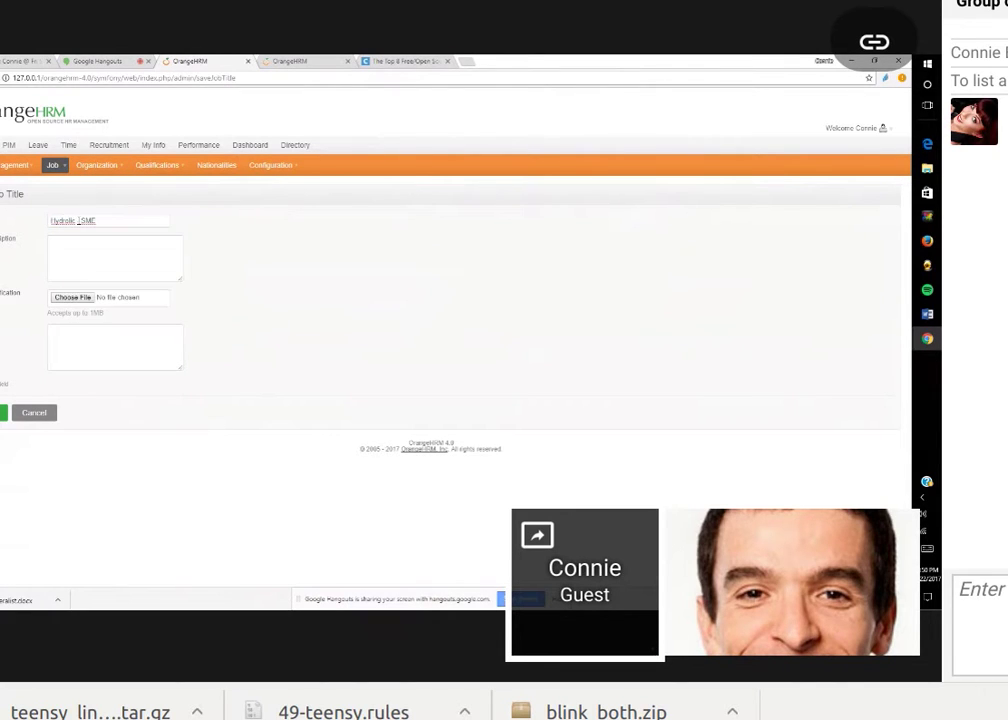
double_click(66, 220)
text(Hydrau)
text(lic)
key(BackSpace)
Enter 'Design of Solenoid Valves.' as the Hydraulic - SME job description and save the title.
click(98, 251)
text(d)
text(Valves....)
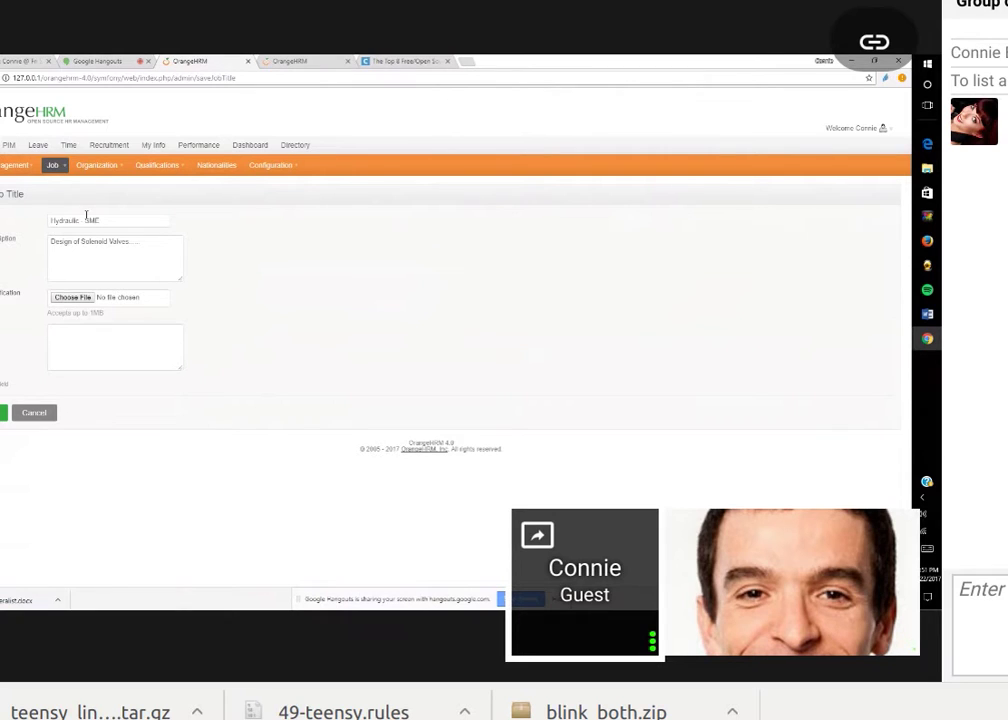
click(117, 259)
drag(52, 242, 134, 242)
click(112, 268)
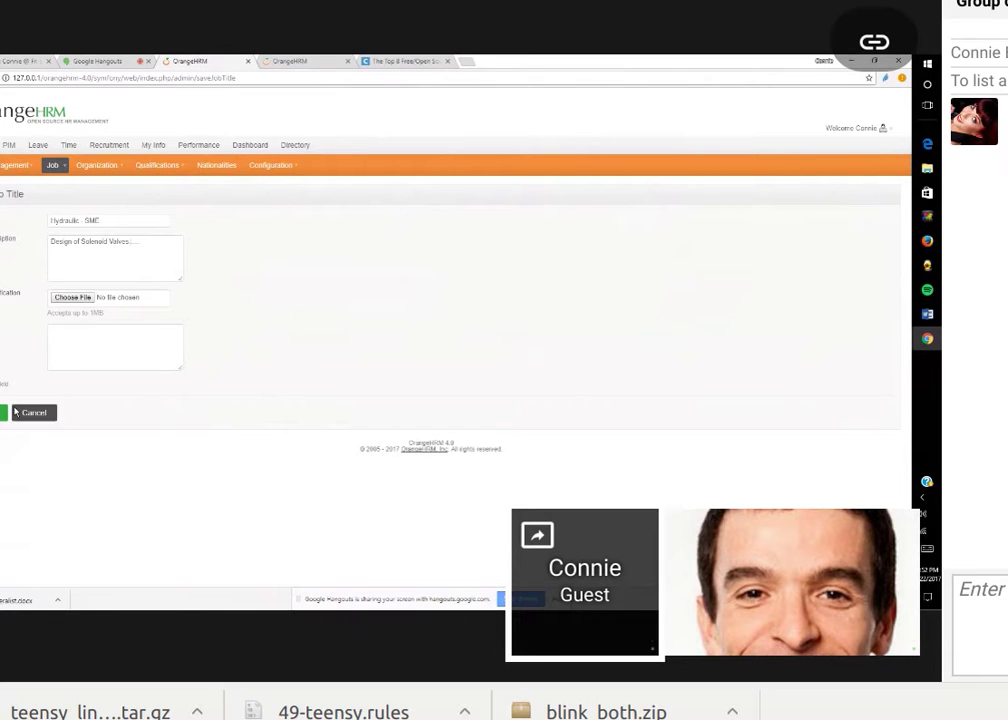
click(3, 412)
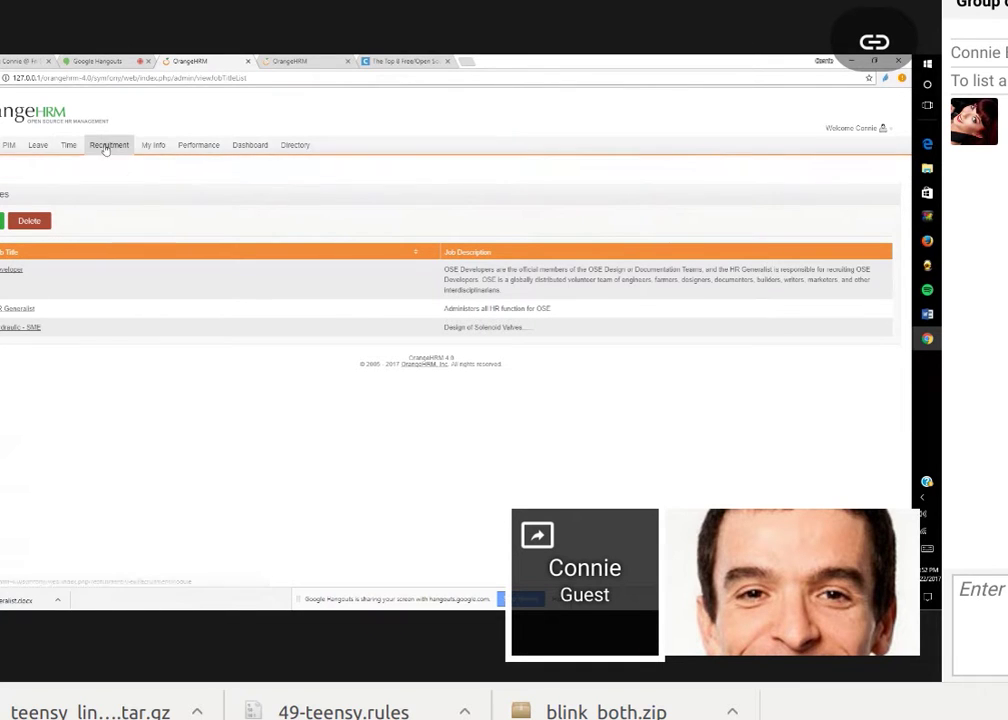
Go to Recruitment > Vacancies to list the Developer and HR Generalist vacancies.
mouse_move(109, 150)
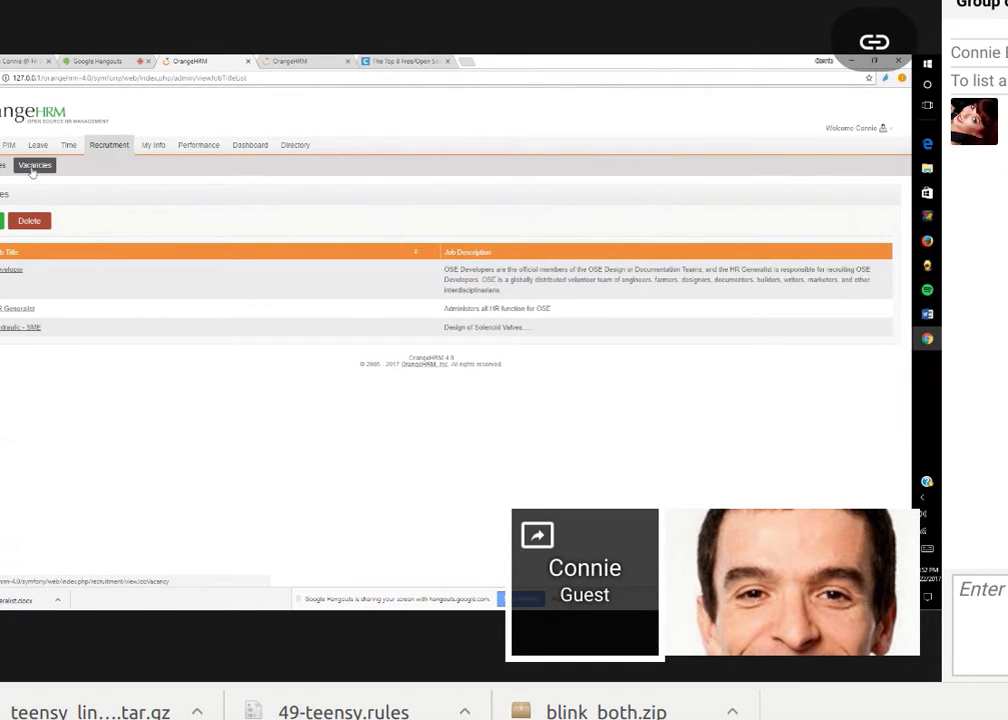
click(34, 166)
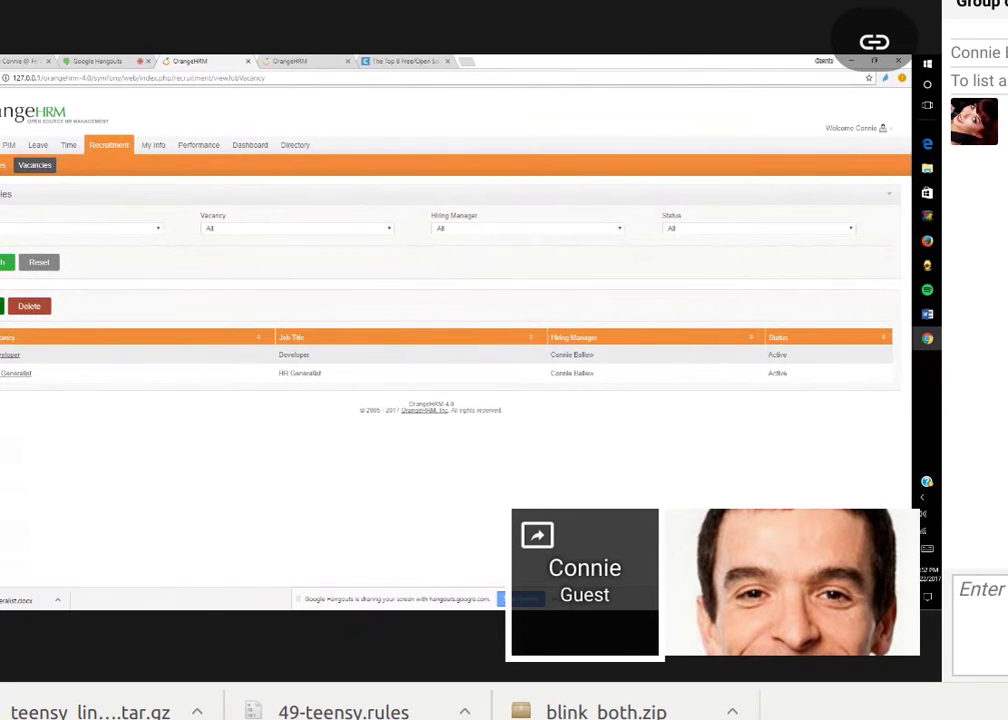
mouse_move(634, 120)
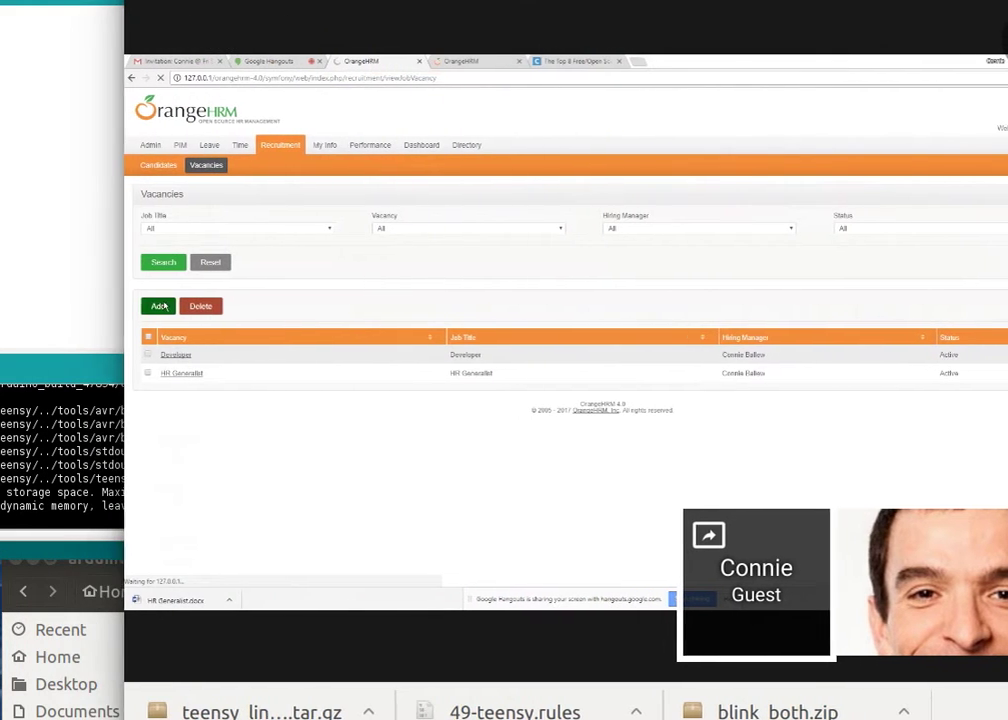
Add a new vacancy named 'test' for the Hydraulic - SME job title.
click(163, 307)
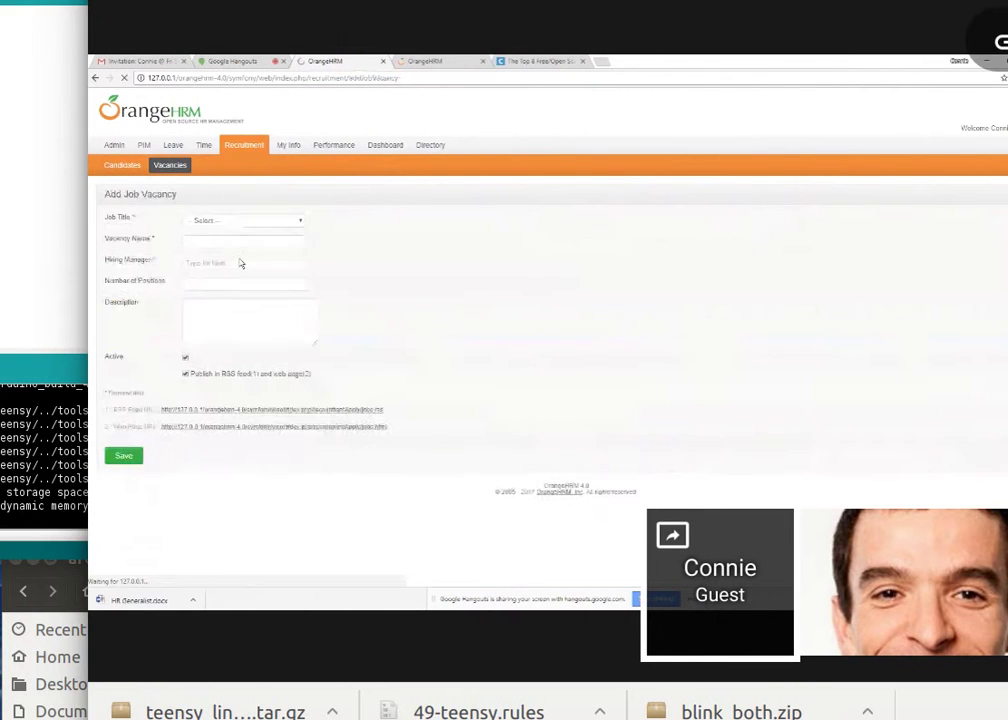
click(338, 226)
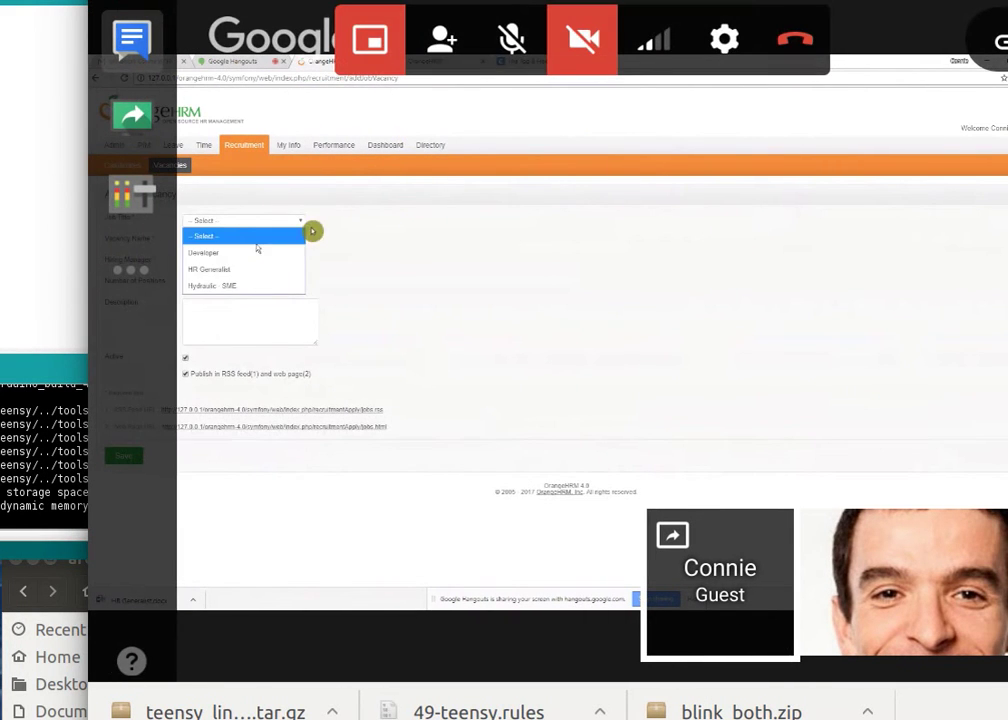
click(212, 286)
click(232, 243)
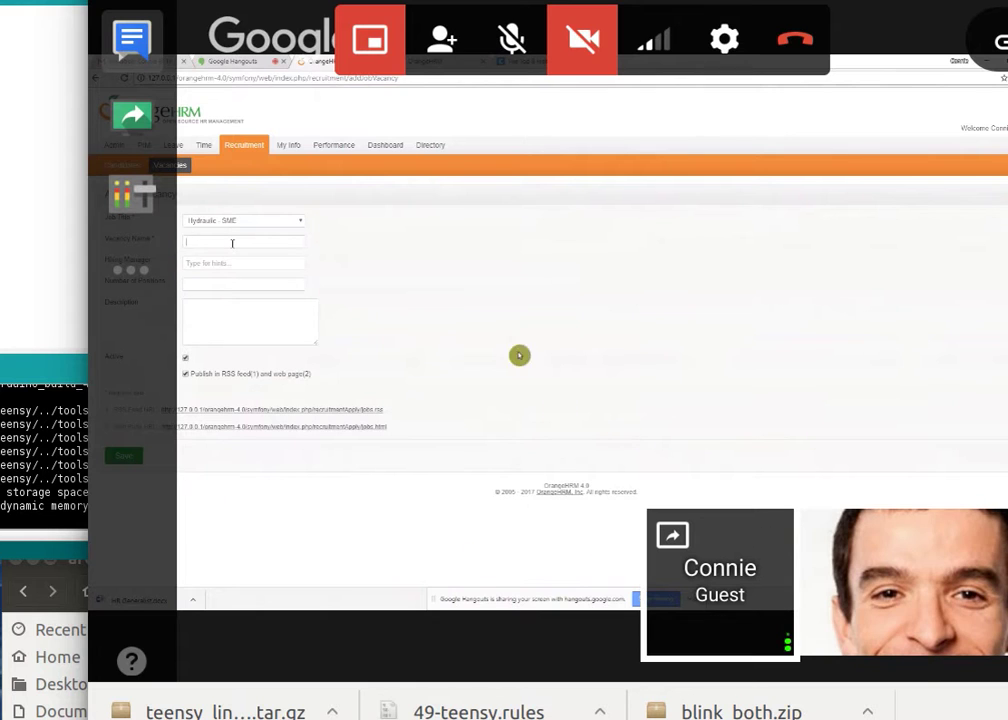
text(test)
Assign the hiring manager, untick Active and Publish, and save the test vacancy.
key(Tab)
key(Return)
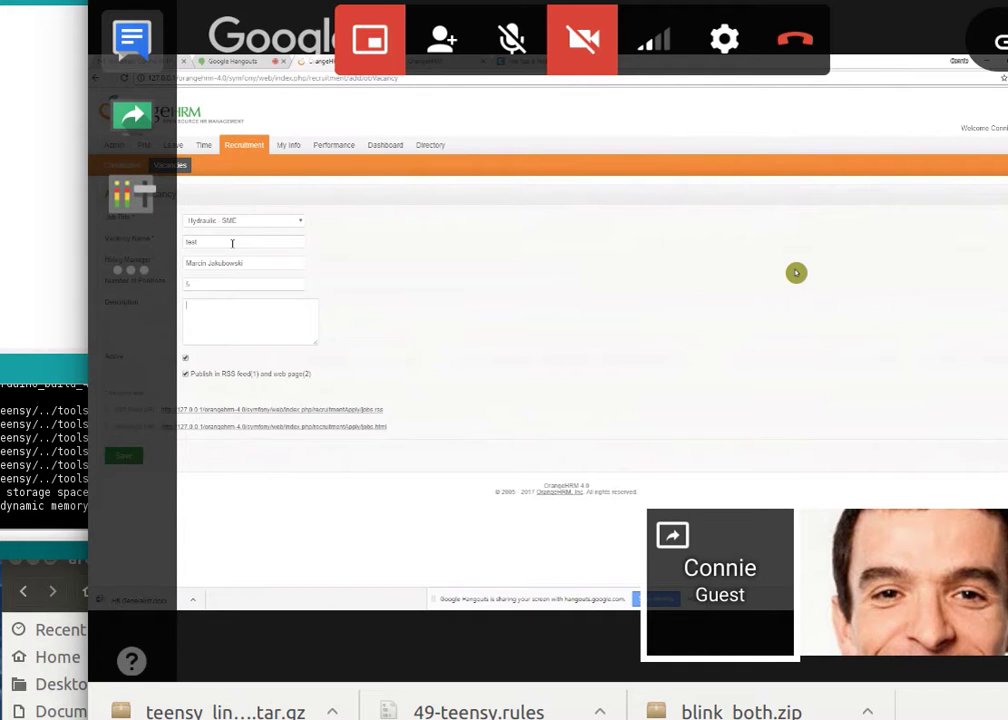
click(185, 358)
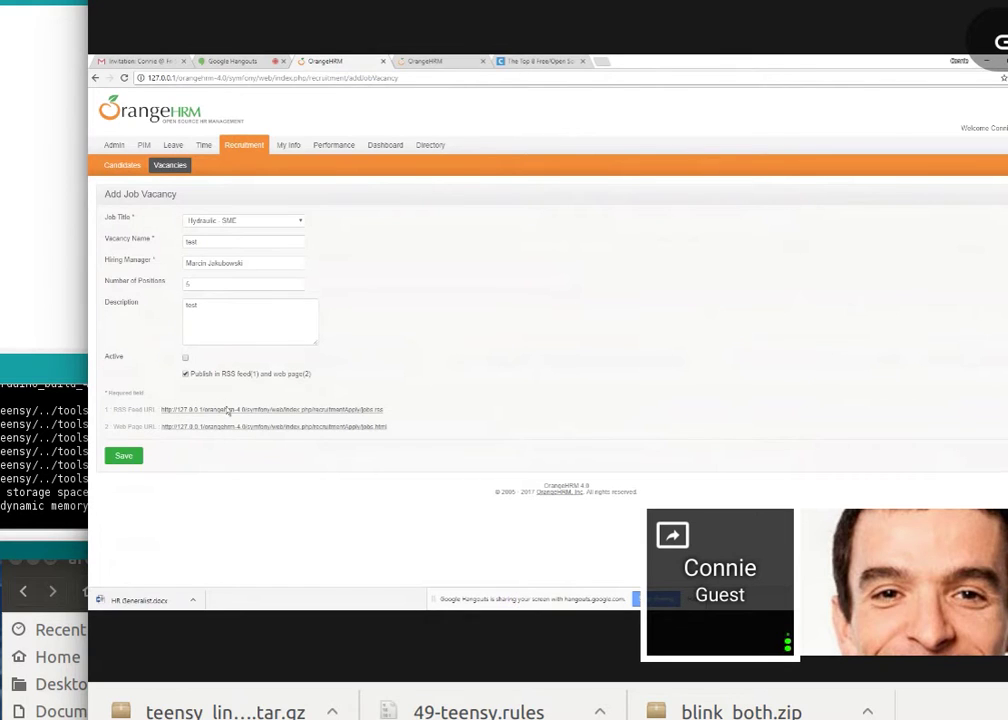
click(186, 374)
click(124, 456)
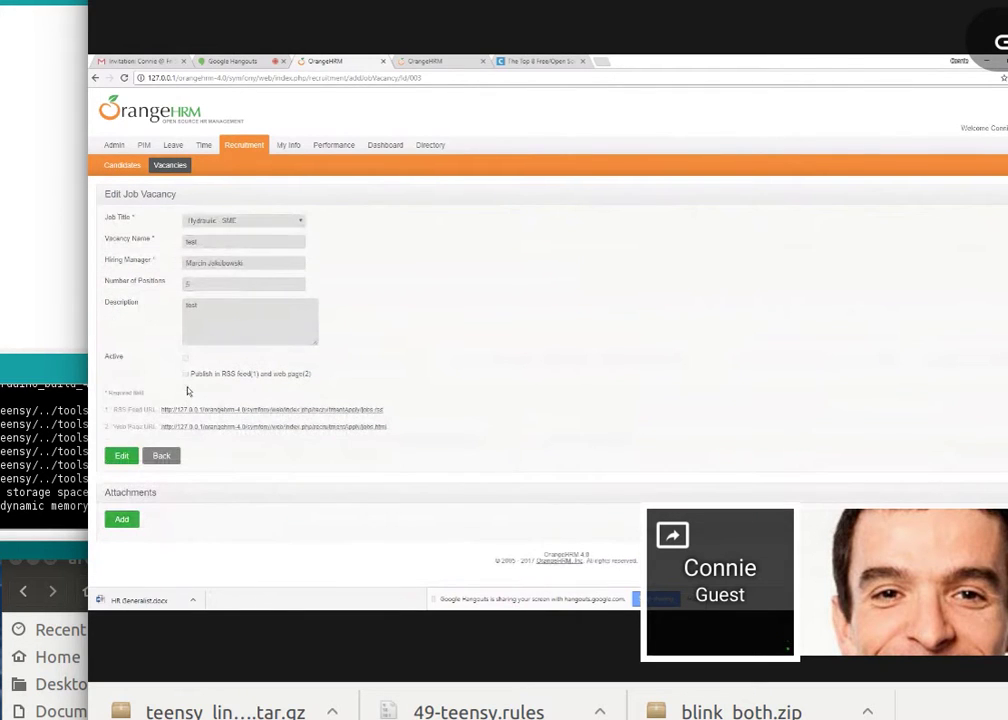
View the public job vacancies web page, then return to the saved vacancy's details.
click(183, 427)
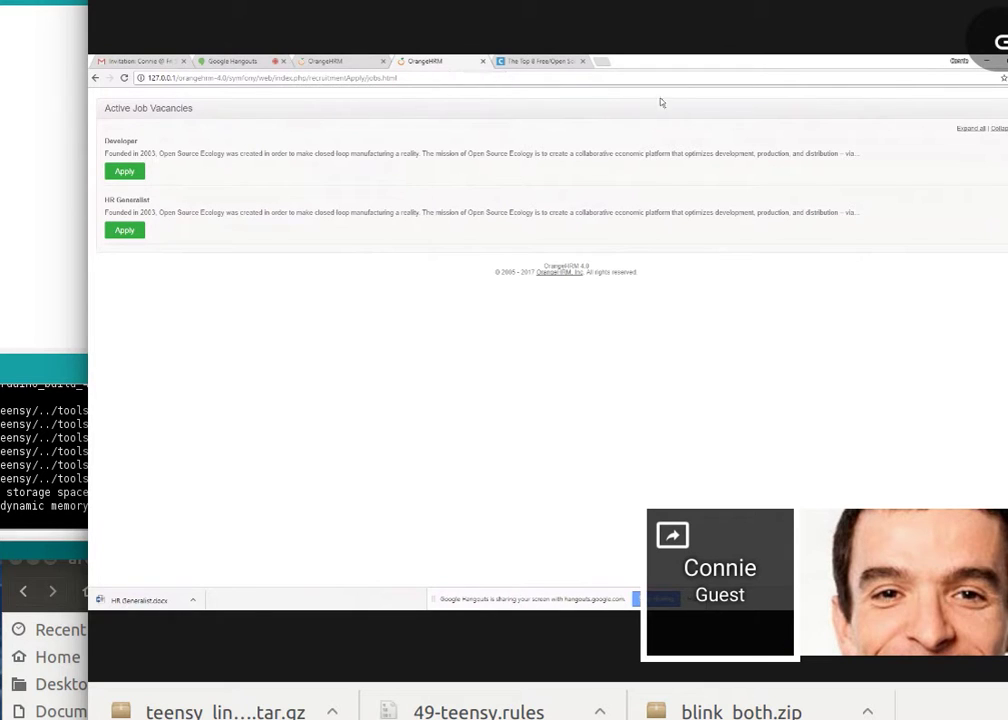
click(350, 59)
drag(165, 428, 396, 440)
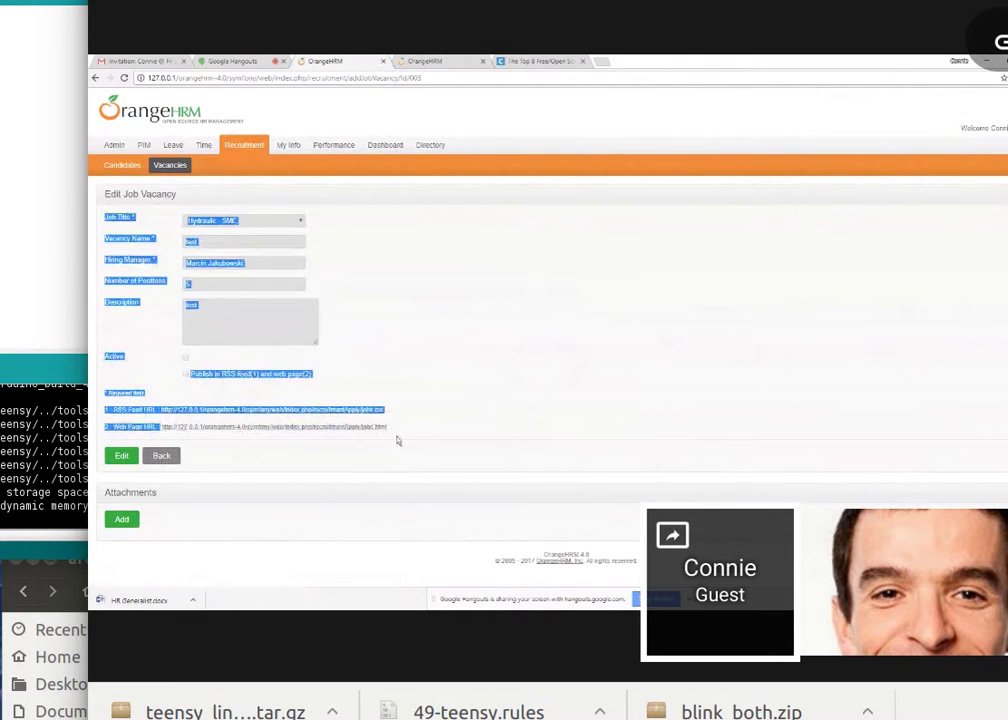
click(533, 337)
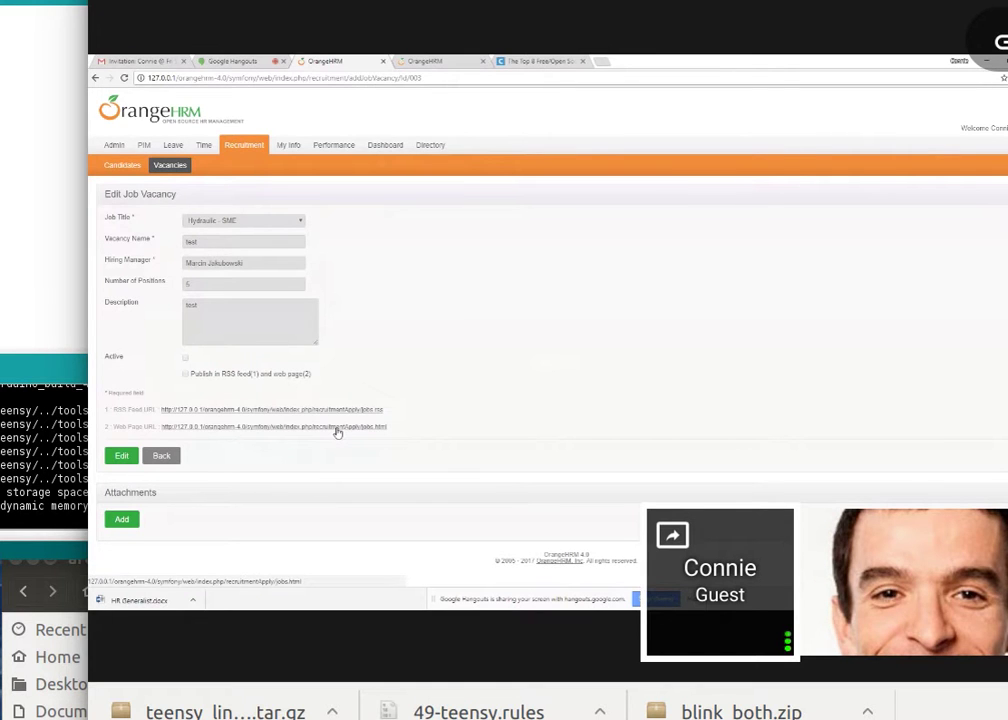
Open a new browser tab and start typing 'orange' as a web search.
key(ctrl+t)
text(orange)
key(BackSpace)
key(BackSpace)
key(BackSpace)
Finish the 'orange h' DuckDuckGo search and open the OrangeHRM Wikipedia result.
text(nge h)
click(795, 271)
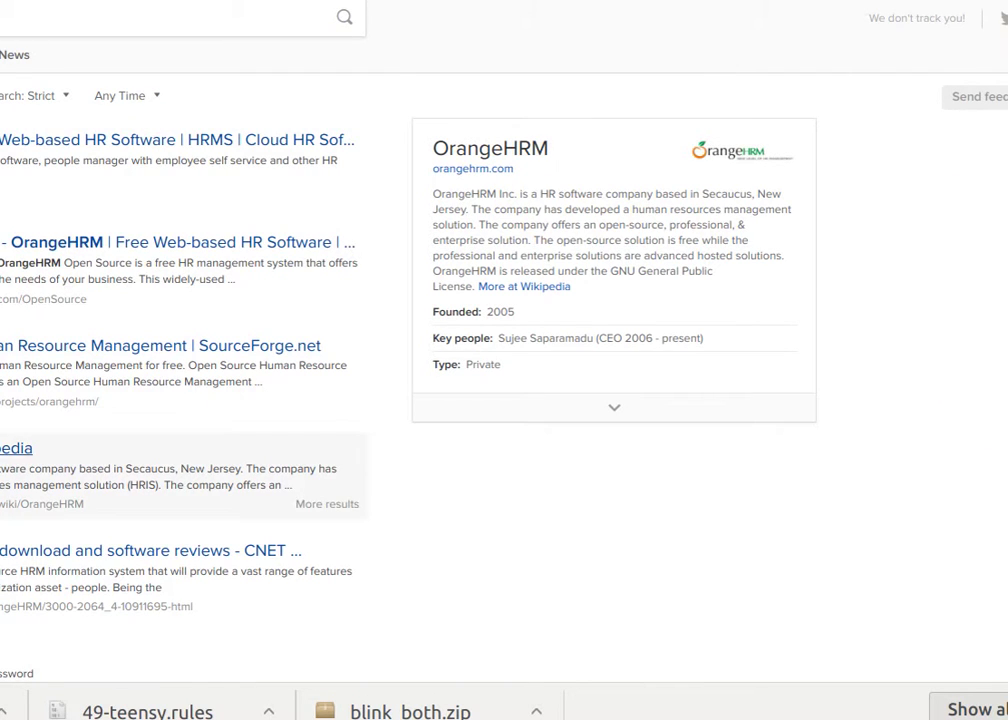
click(16, 448)
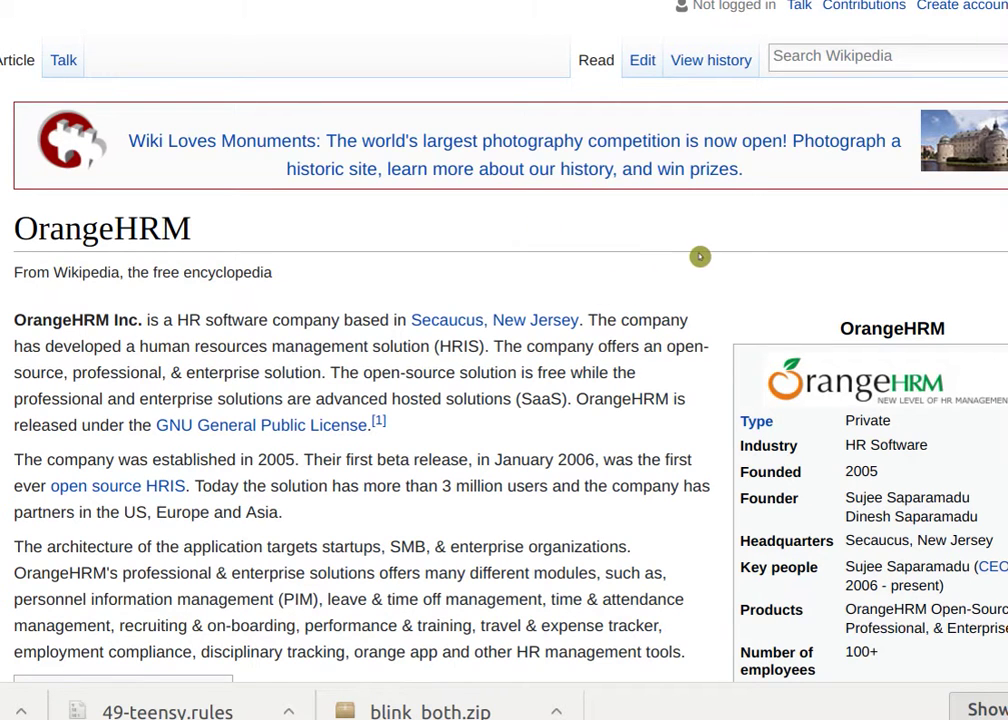
scroll(700, 254, down, 1)
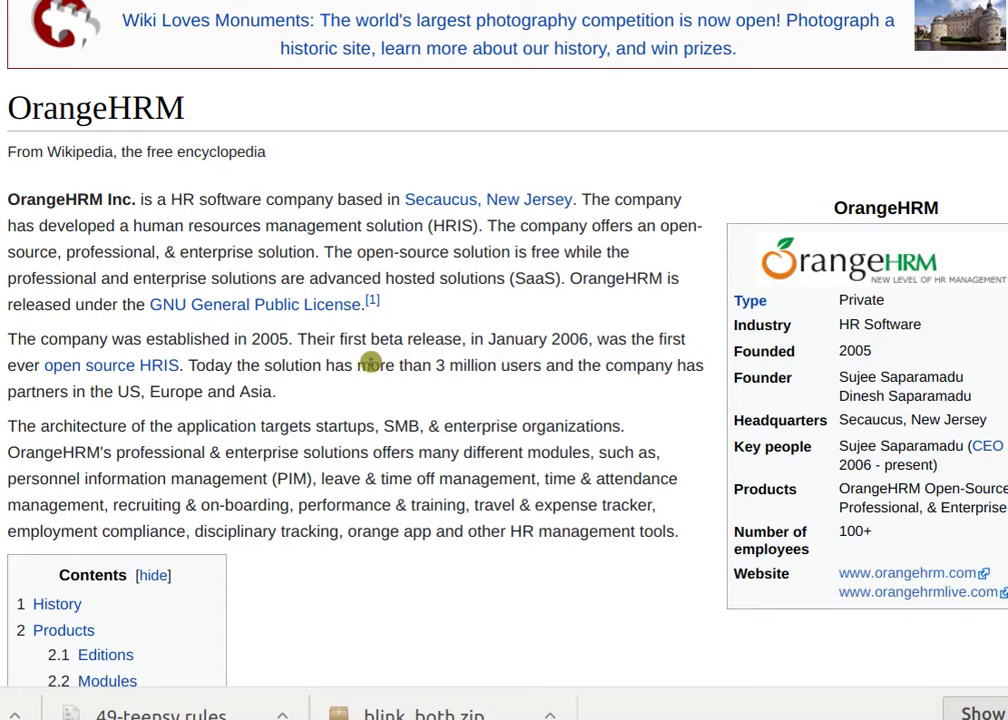
scroll(452, 415, down, 3)
scroll(457, 411, down, 10)
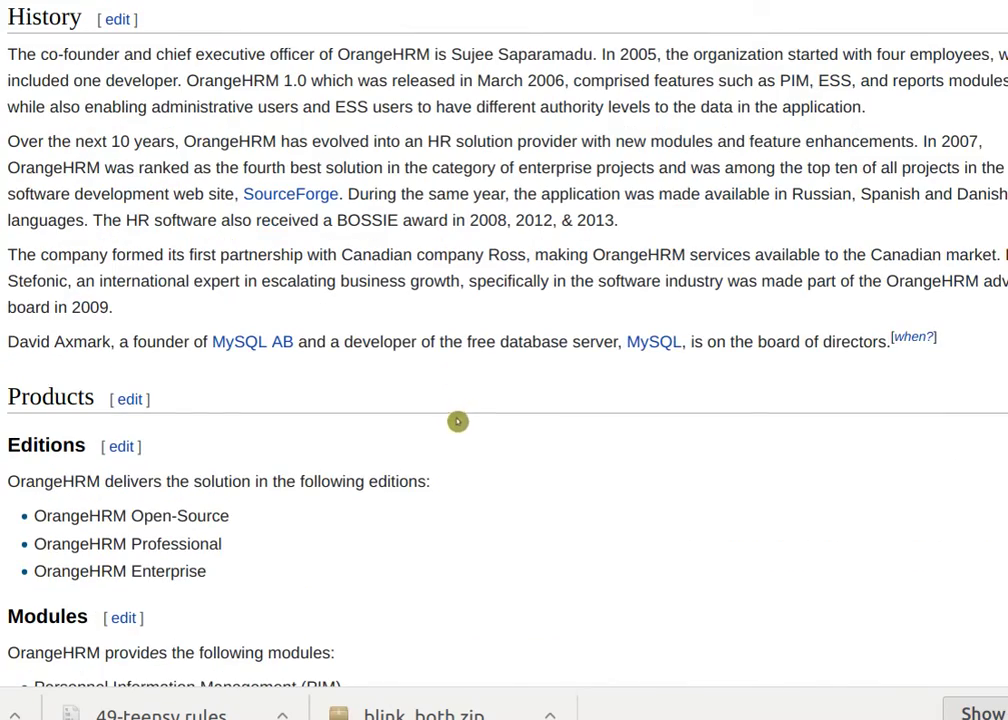
scroll(457, 424, up, 5)
scroll(457, 424, up, 8)
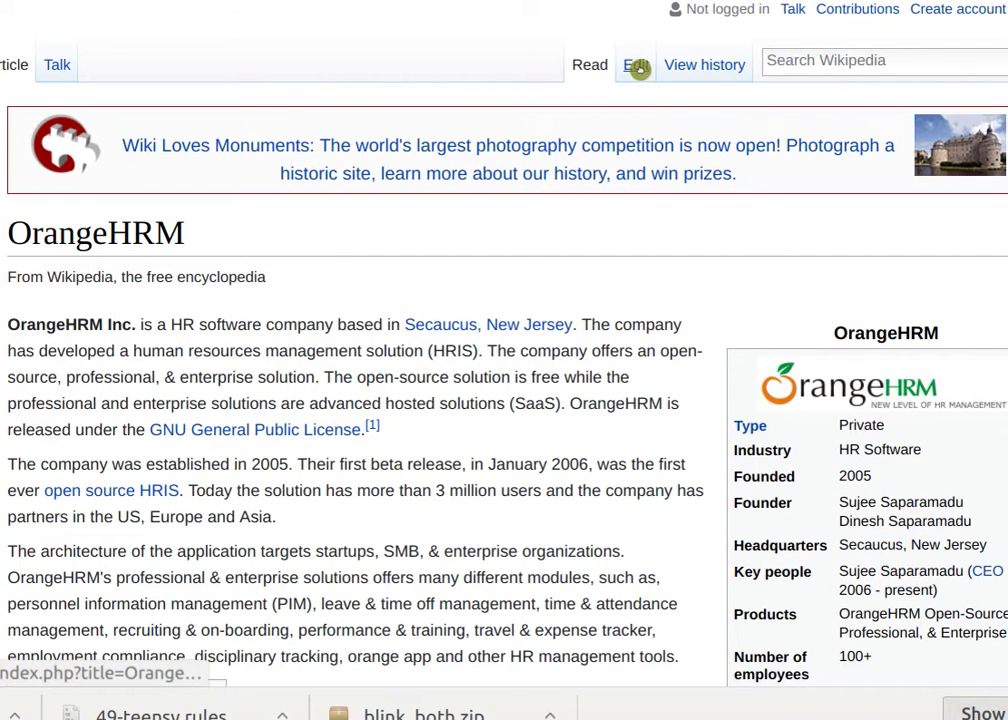
scroll(614, 292, down, 1)
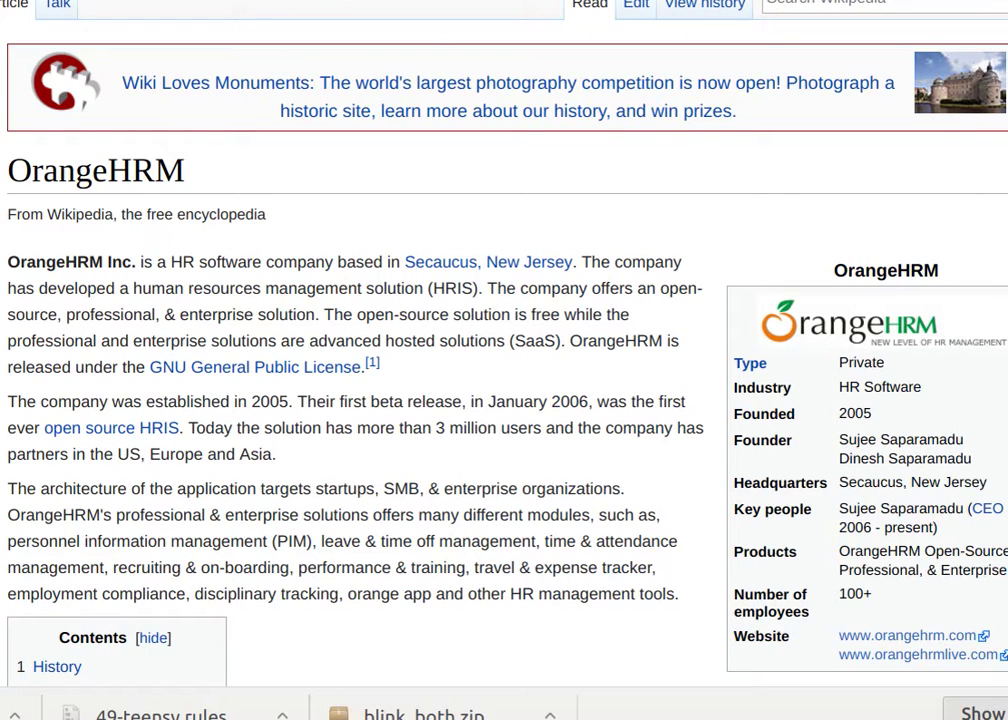
Switch back to the Google Hangouts video call window.
key(ctrl+Tab)
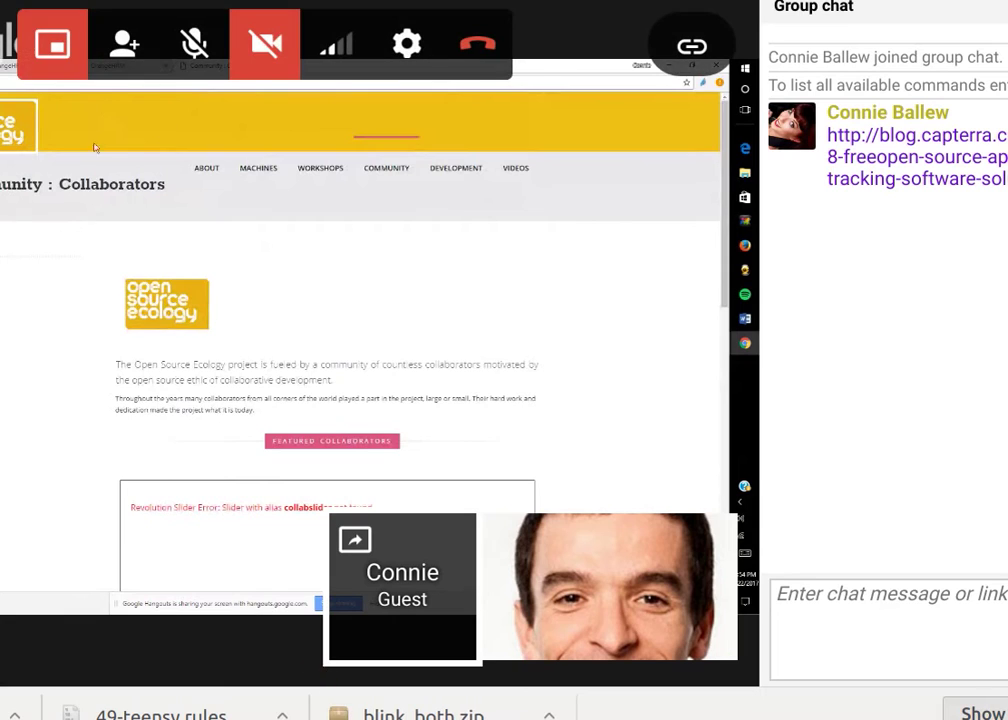